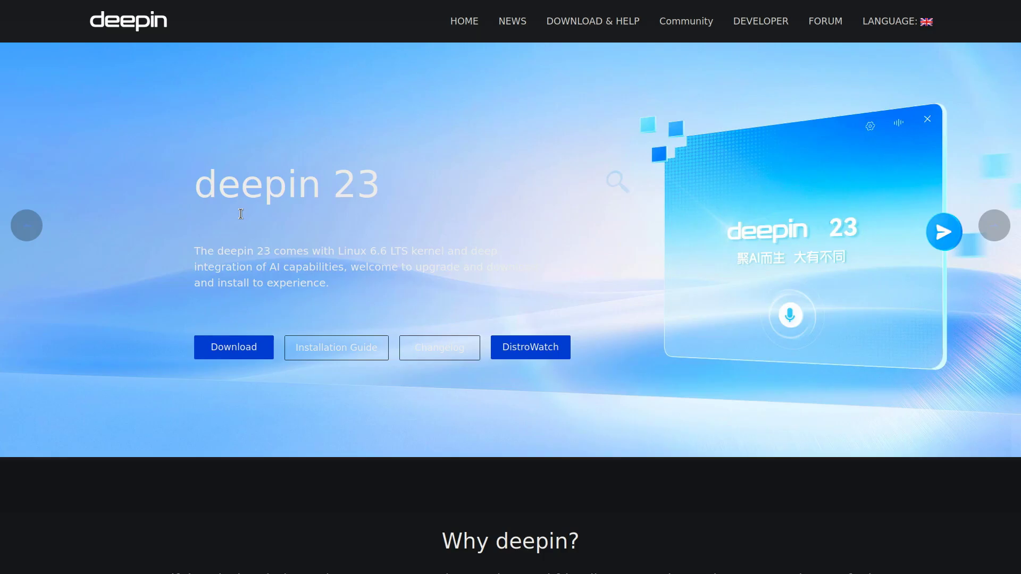
# Scroll the deepin.org homepage past Why deepin, Features, Productivity and Community News to User Feedback.
pyautogui.scroll(-5, 241, 214)
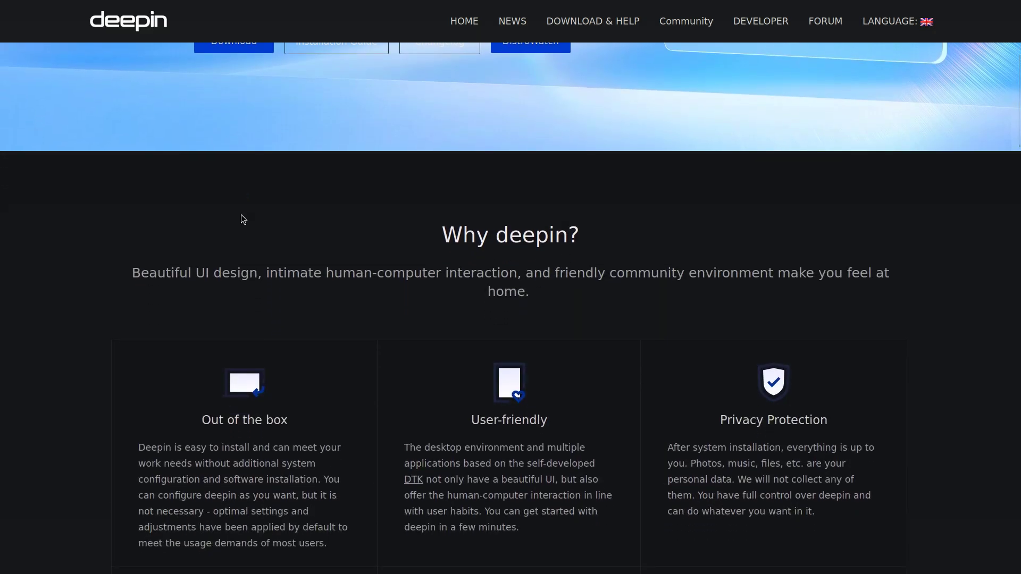
pyautogui.scroll(-5, 241, 215)
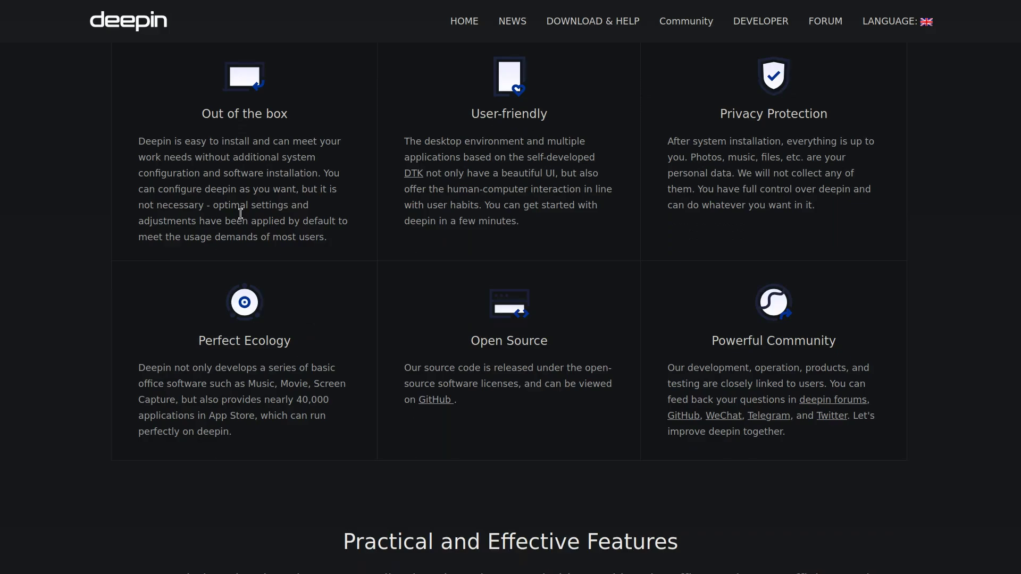
pyautogui.scroll(-6, 241, 214)
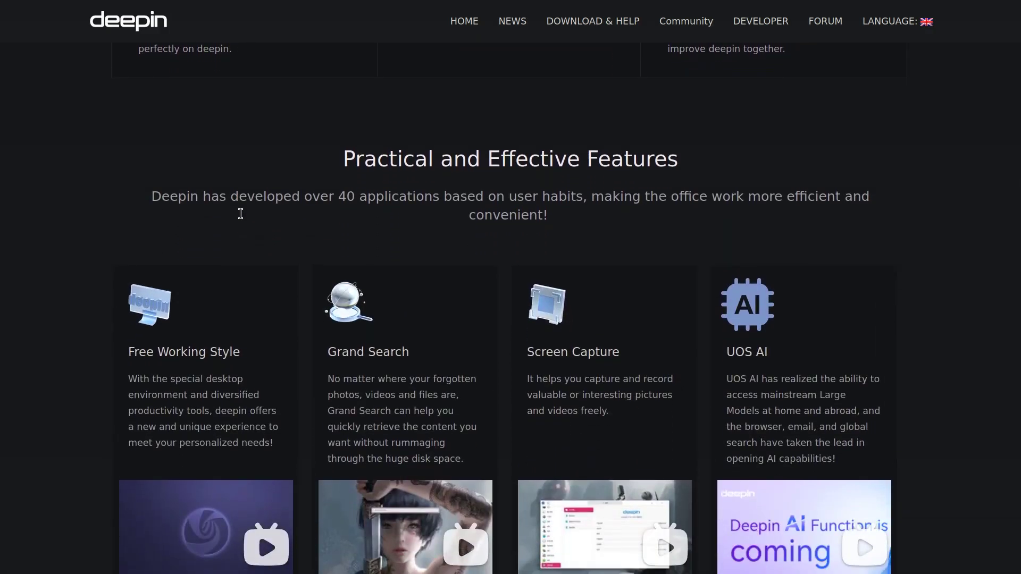
pyautogui.scroll(-6, 241, 214)
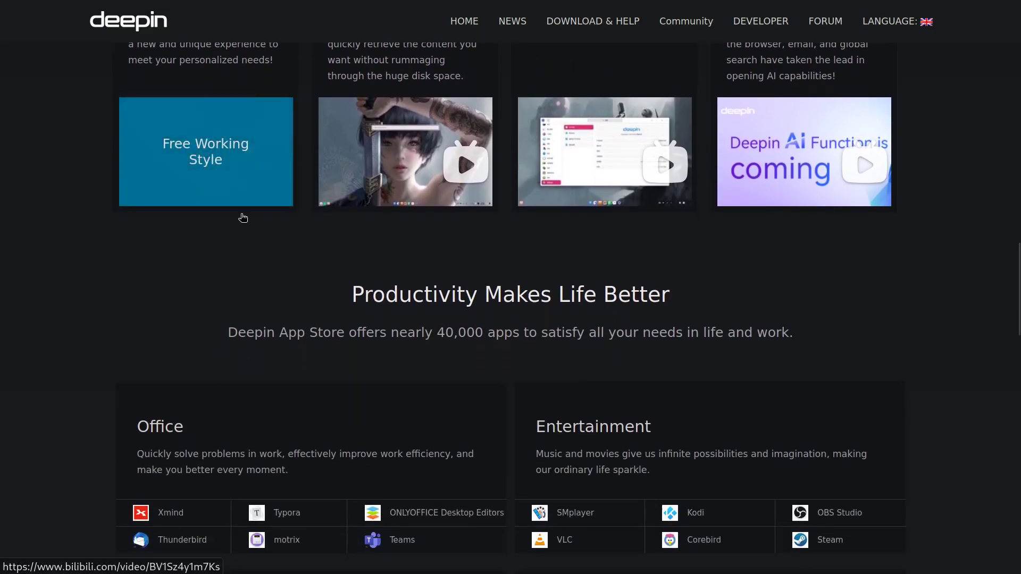
pyautogui.scroll(-5, 243, 217)
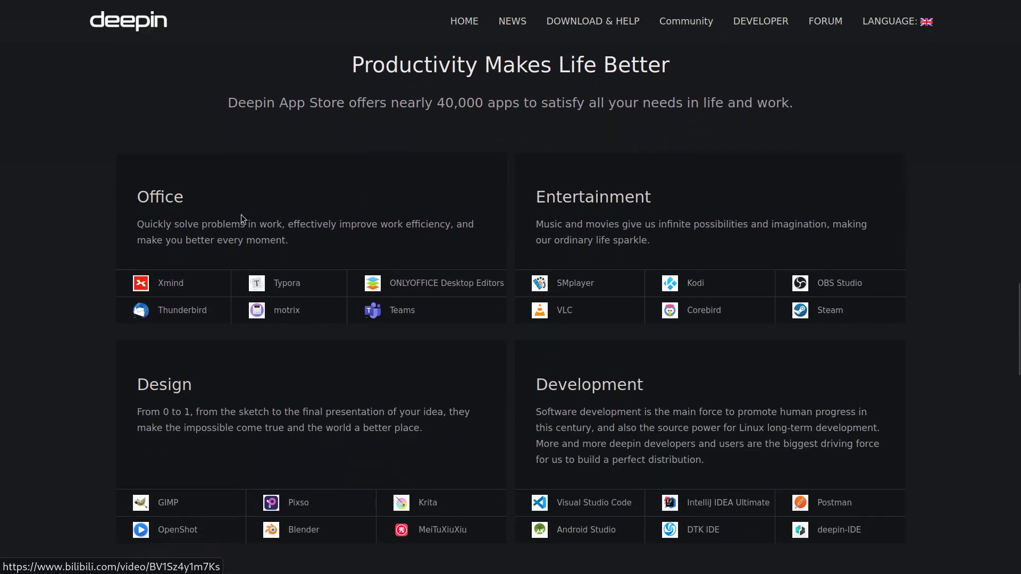
pyautogui.scroll(-1, 241, 215)
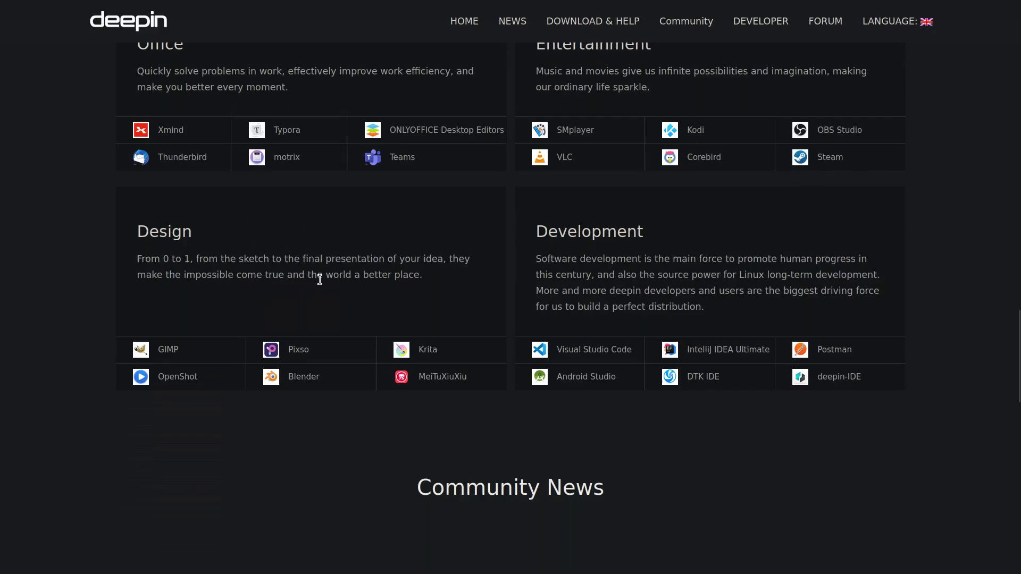
pyautogui.scroll(-12, 558, 326)
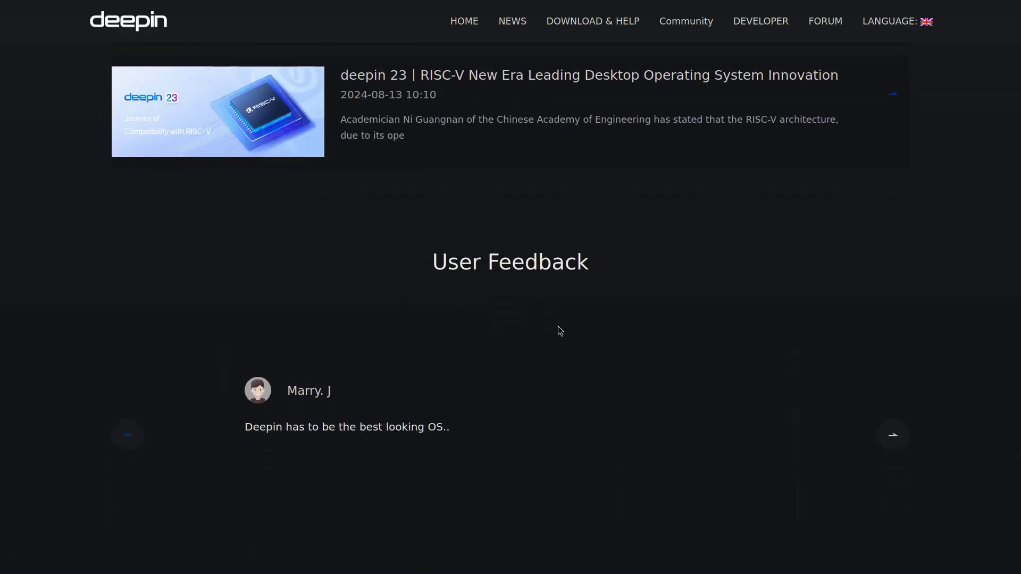
# Switch to the Wikipedia Deepin article and scroll through its History and Overview sections.
pyautogui.hotkey('ctrl', 'Tab')
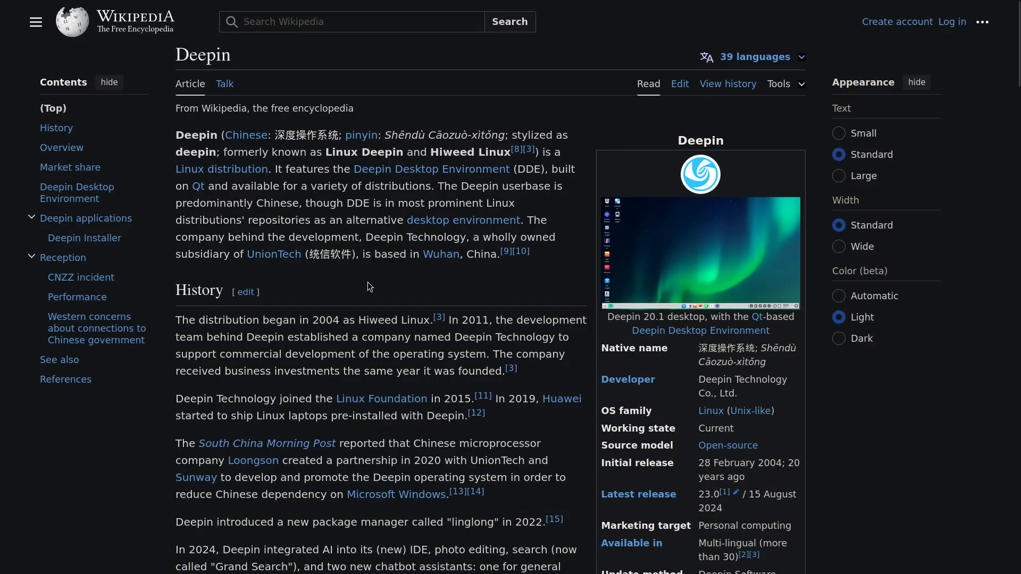
pyautogui.scroll(-4, 368, 282)
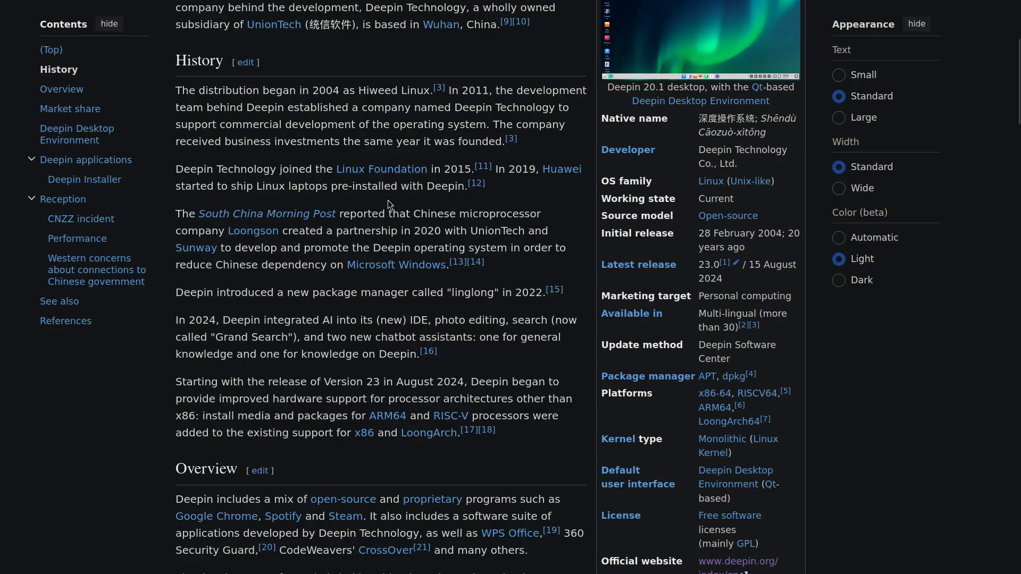
pyautogui.scroll(4, 388, 200)
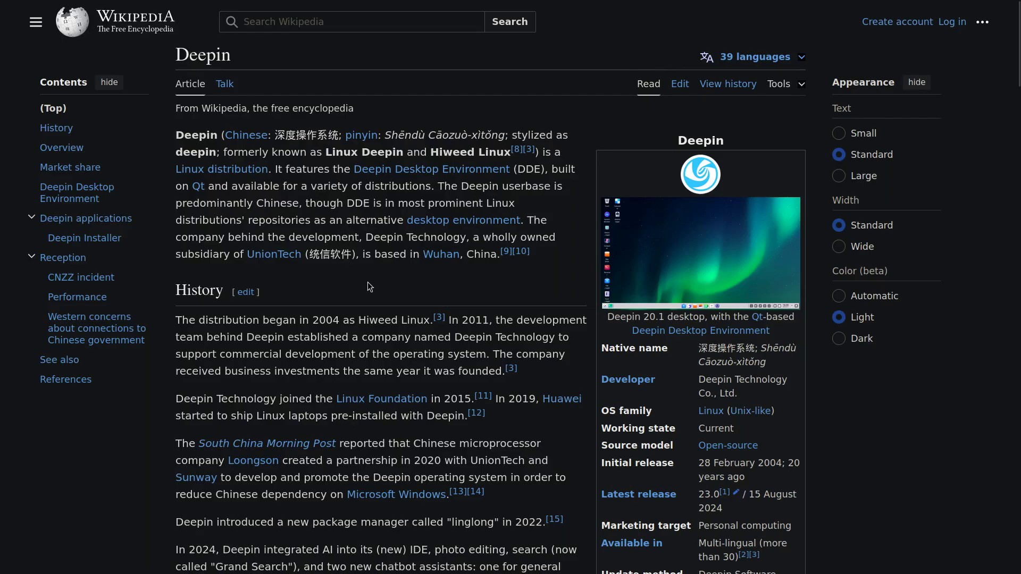
pyautogui.scroll(-4, 368, 282)
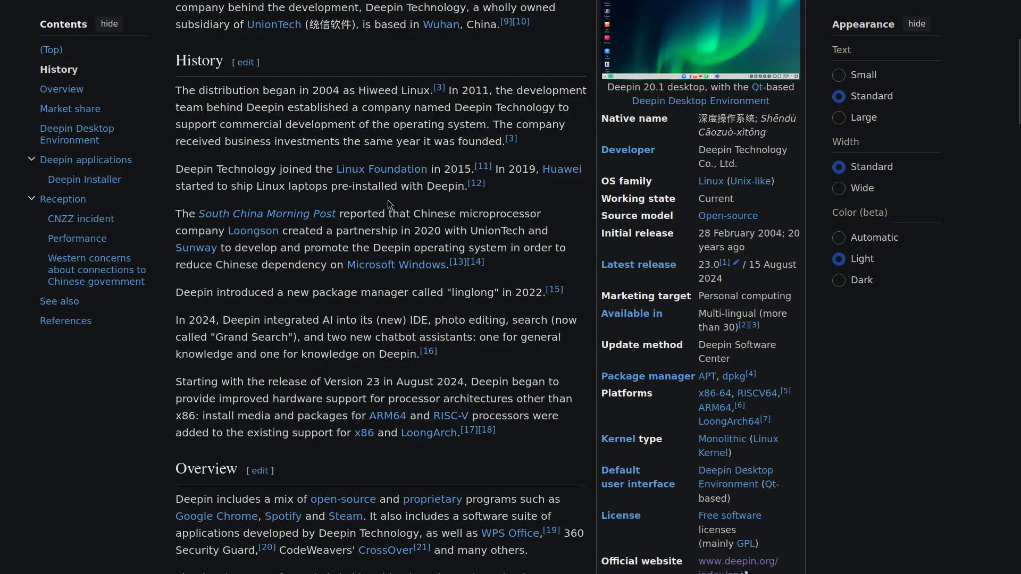
pyautogui.scroll(-5, 387, 200)
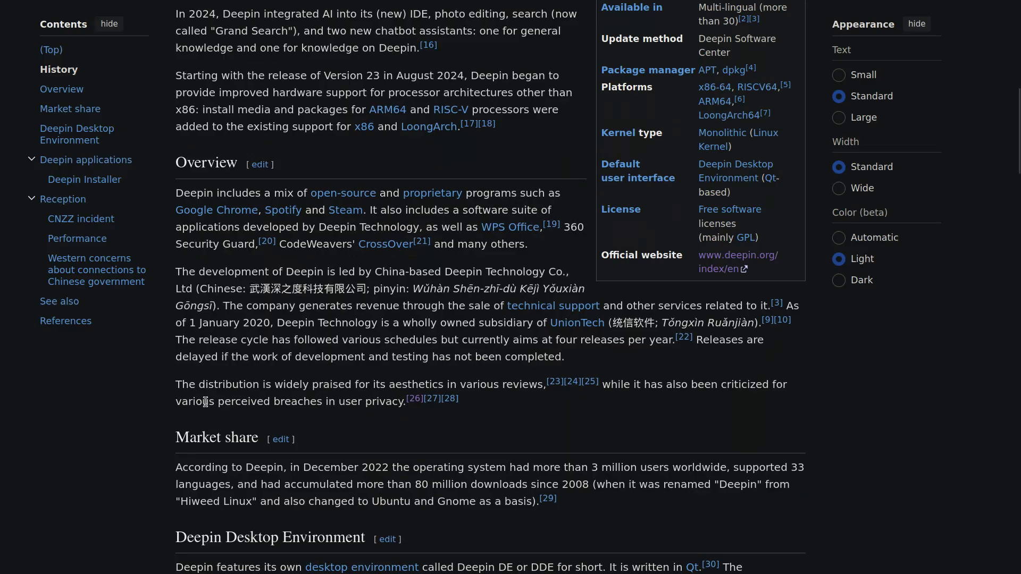
# Select the sentence about praise for its aesthetics and criticism over privacy.
pyautogui.moveTo(168, 387); pyautogui.dragTo(306, 392)
pyautogui.click(265, 386)
pyautogui.moveTo(175, 386); pyautogui.dragTo(375, 402)
# Highlight the CNZZ title and opening paragraphs of the statistics statement.
pyautogui.click(375, 401)
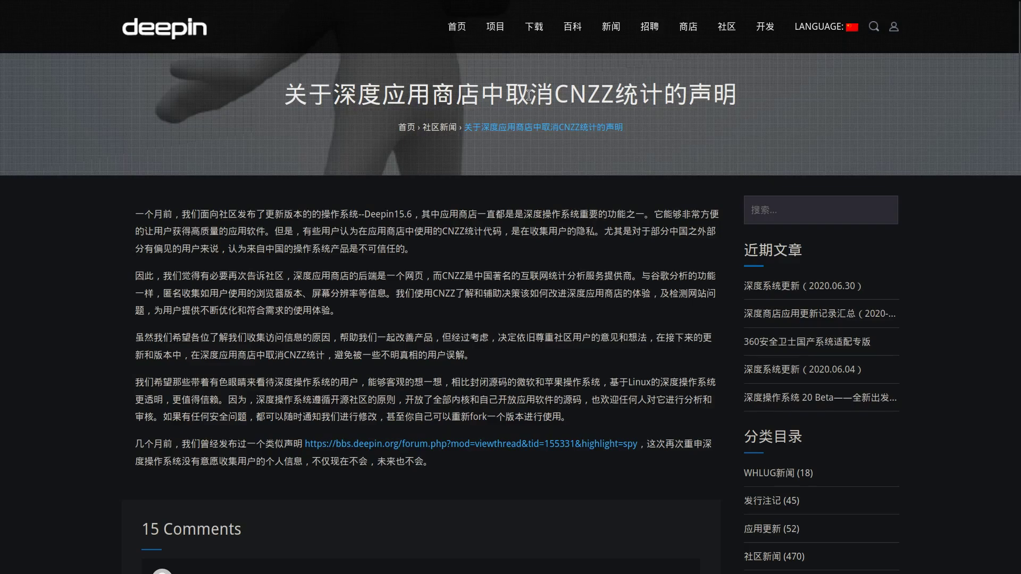
pyautogui.moveTo(556, 96); pyautogui.dragTo(608, 101)
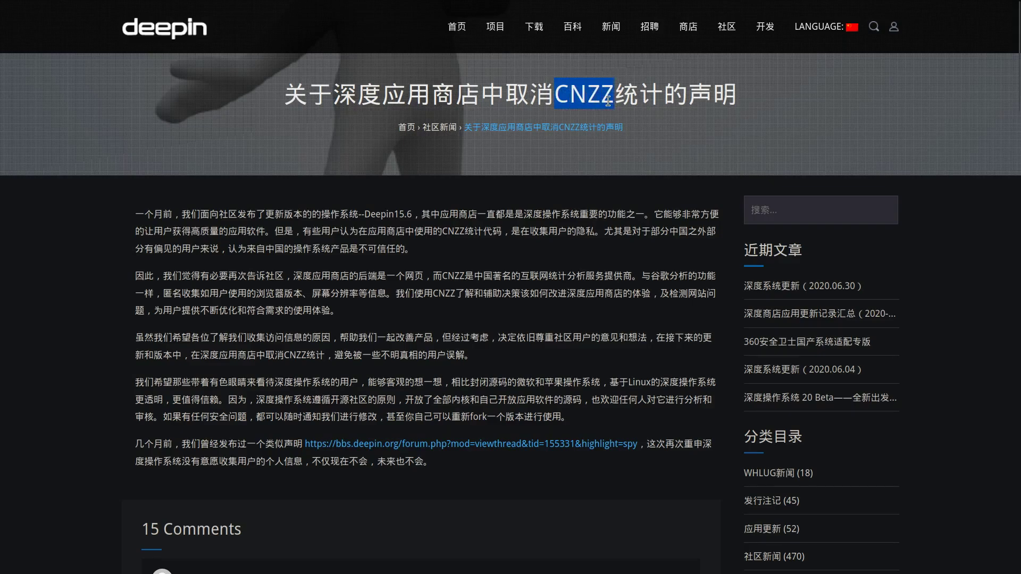
pyautogui.click(606, 102)
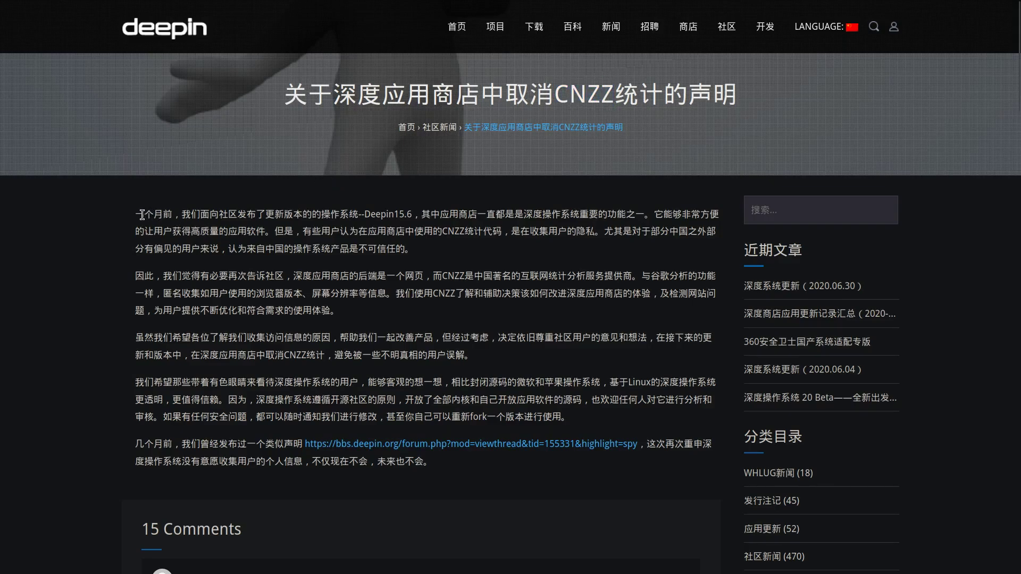
pyautogui.moveTo(140, 214); pyautogui.dragTo(247, 348)
pyautogui.click(247, 348)
# Check the comments, then switch to the 'Linux Deepin is NOT spyware' forum post.
pyautogui.scroll(-5, 247, 348)
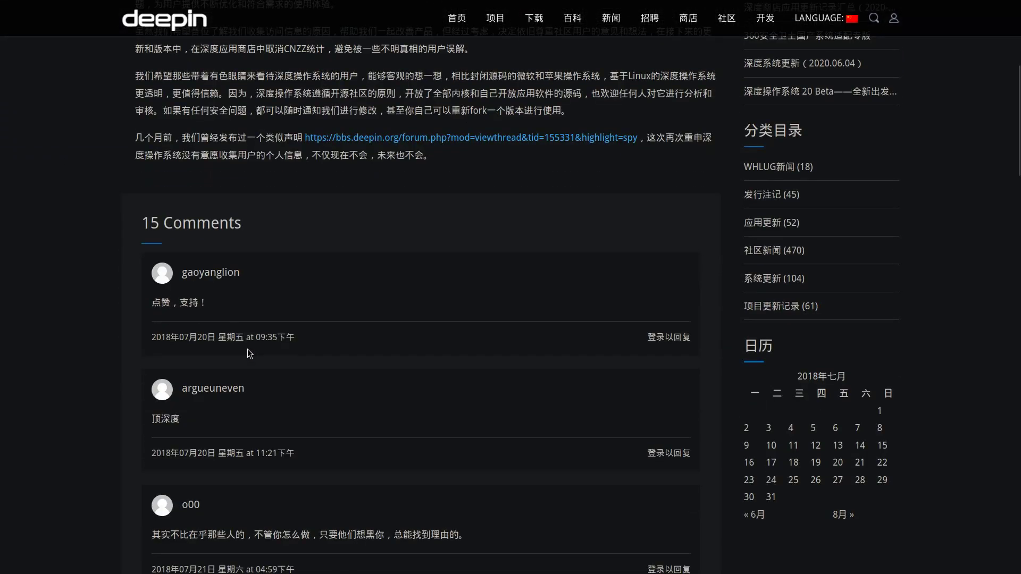
pyautogui.scroll(5, 247, 349)
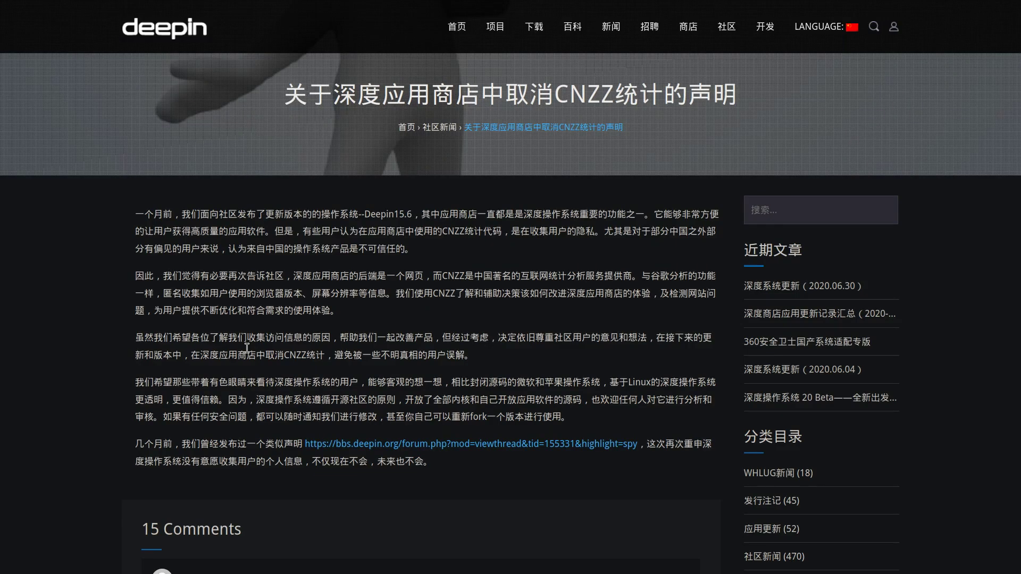
pyautogui.hotkey('ctrl', 'Tab')
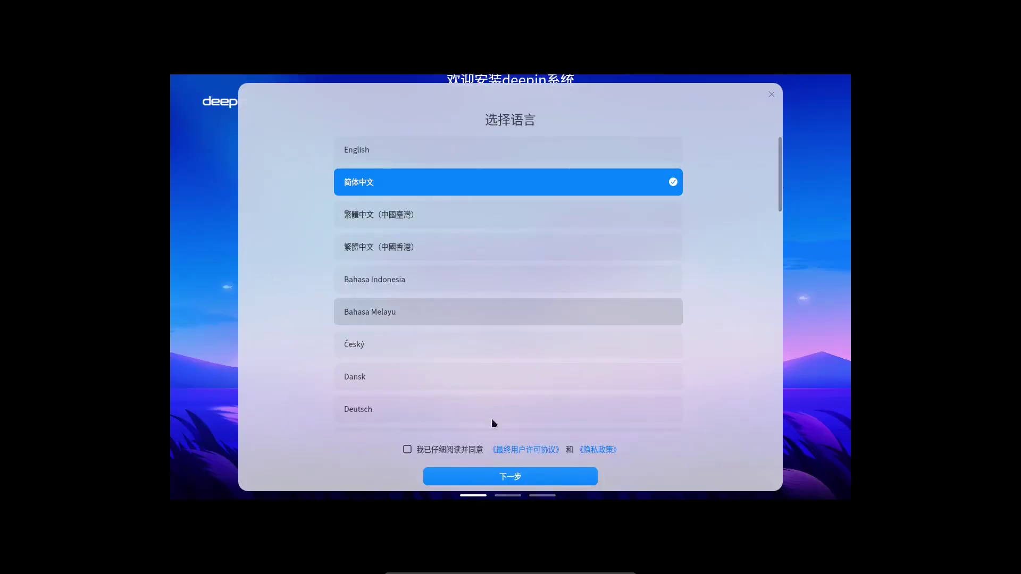
# Set the installer to English and read the End User License Agreement through section 13.
pyautogui.click(445, 149)
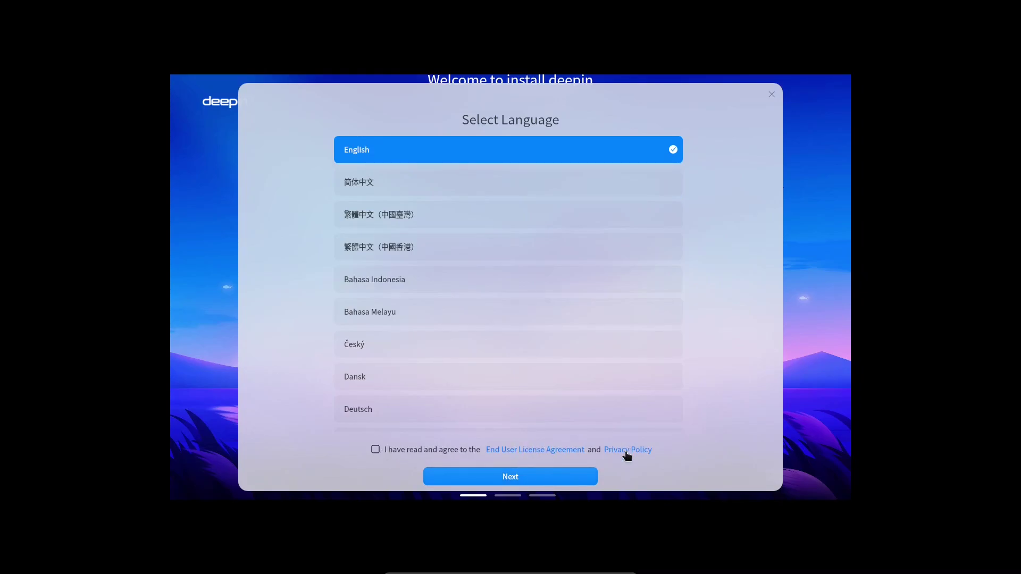
pyautogui.click(523, 449)
pyautogui.scroll(-2, 493, 317)
pyautogui.scroll(-8, 493, 317)
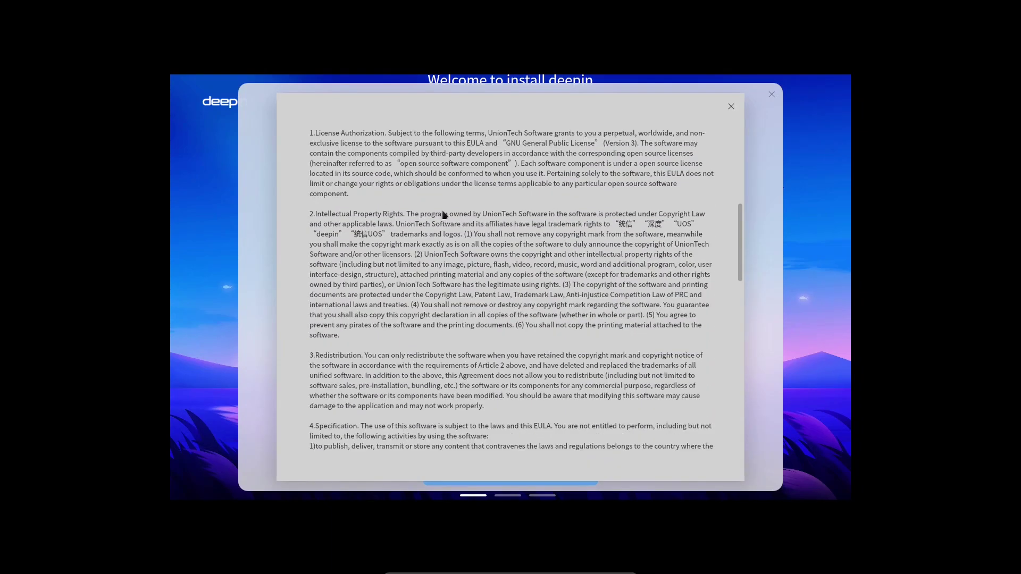
pyautogui.scroll(-2, 385, 323)
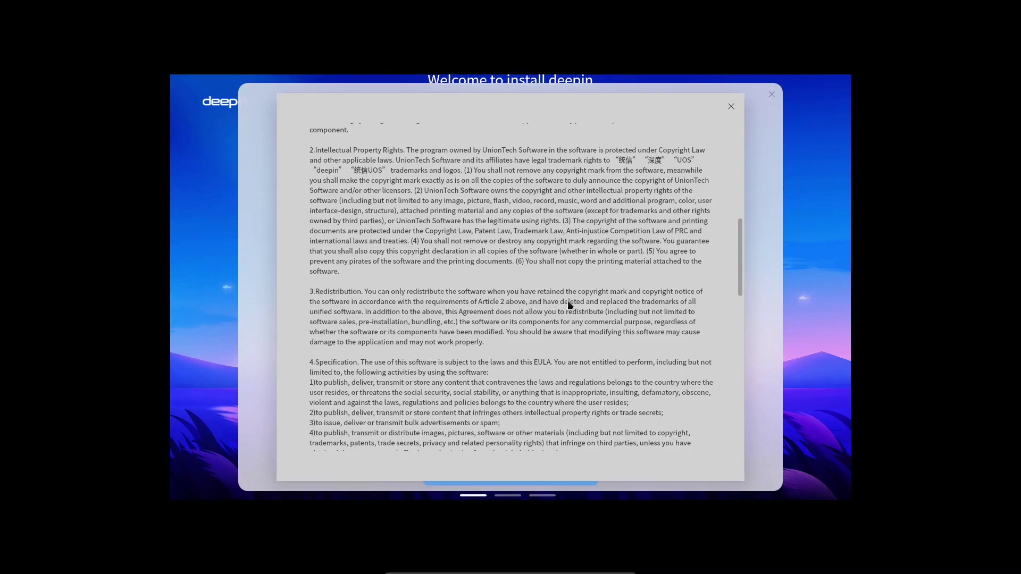
pyautogui.scroll(-1, 569, 305)
pyautogui.scroll(-2, 568, 301)
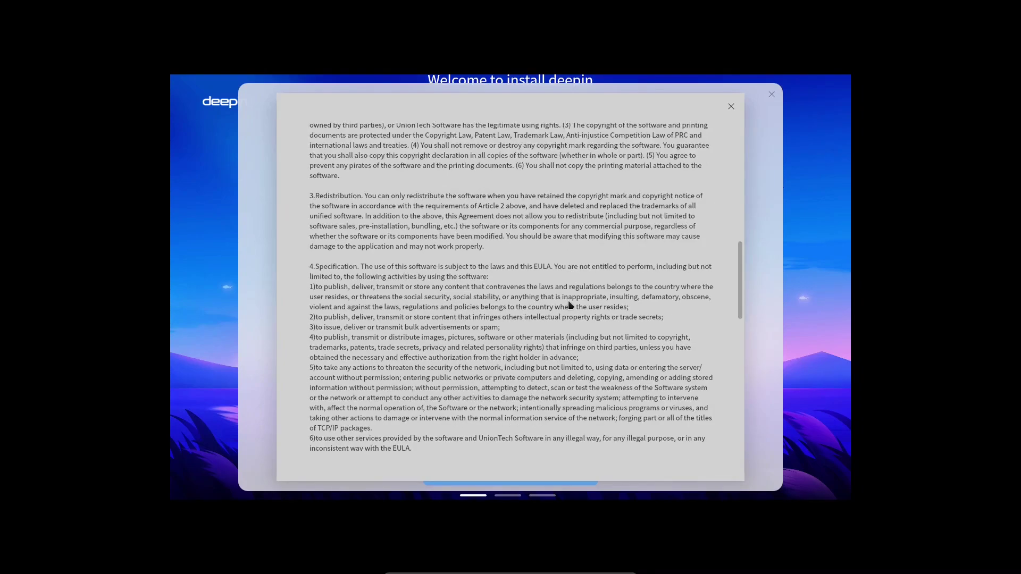
pyautogui.scroll(-6, 568, 301)
pyautogui.scroll(-4, 568, 305)
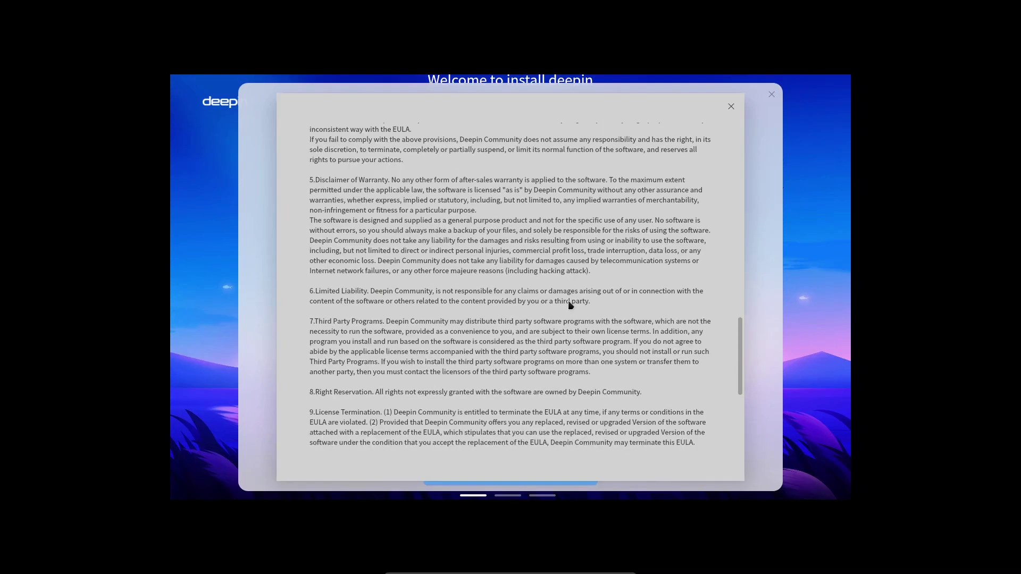
pyautogui.scroll(-3, 567, 301)
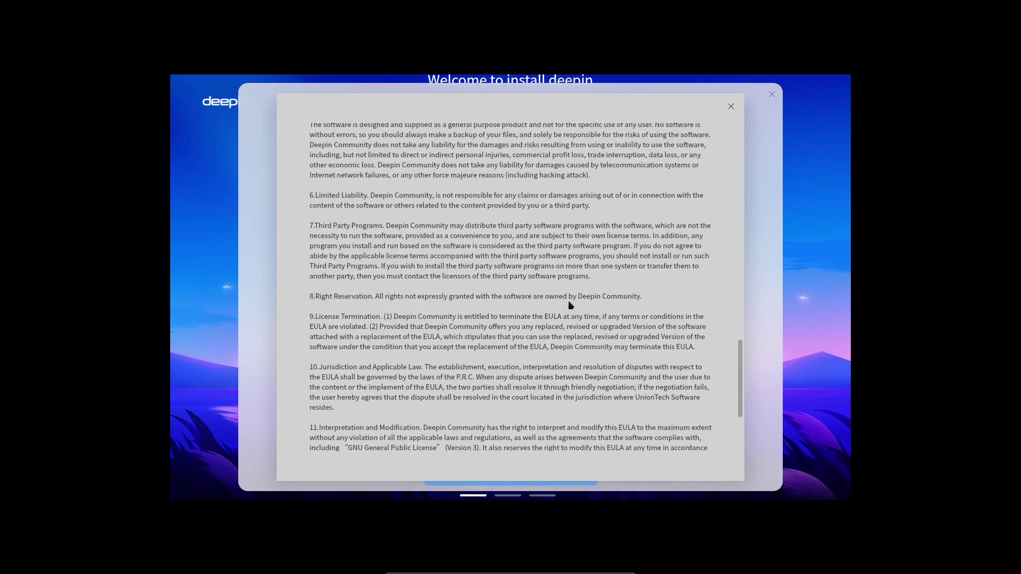
pyautogui.scroll(-3, 568, 301)
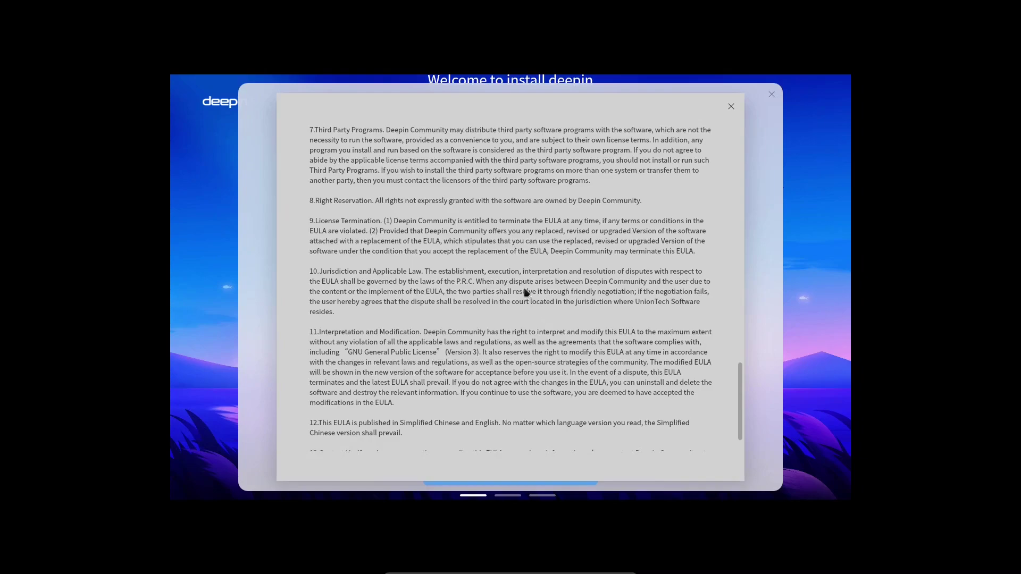
pyautogui.scroll(-1, 524, 289)
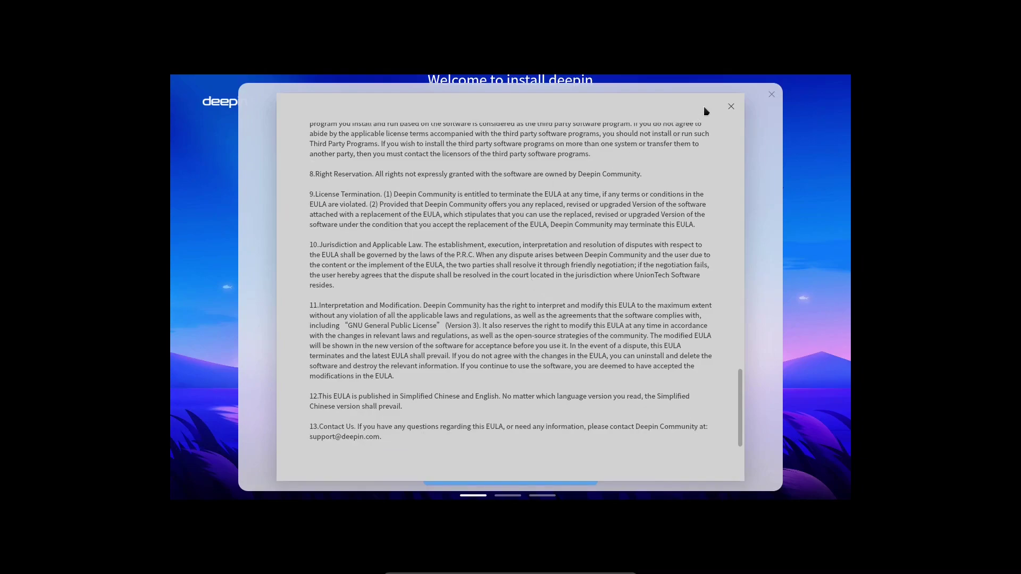
# Close the license agreement and start reading the Privacy Policy.
pyautogui.click(730, 107)
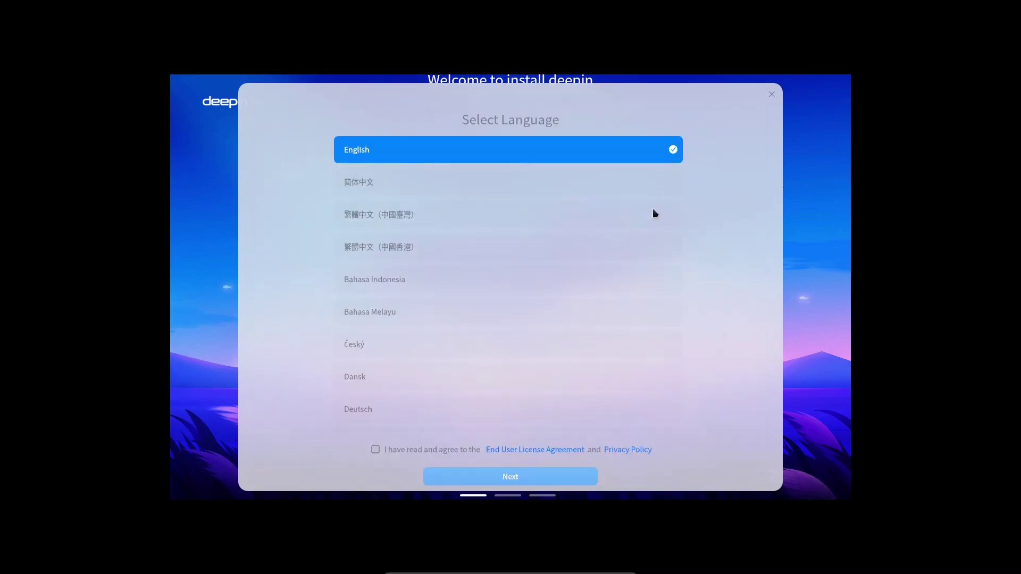
pyautogui.click(620, 451)
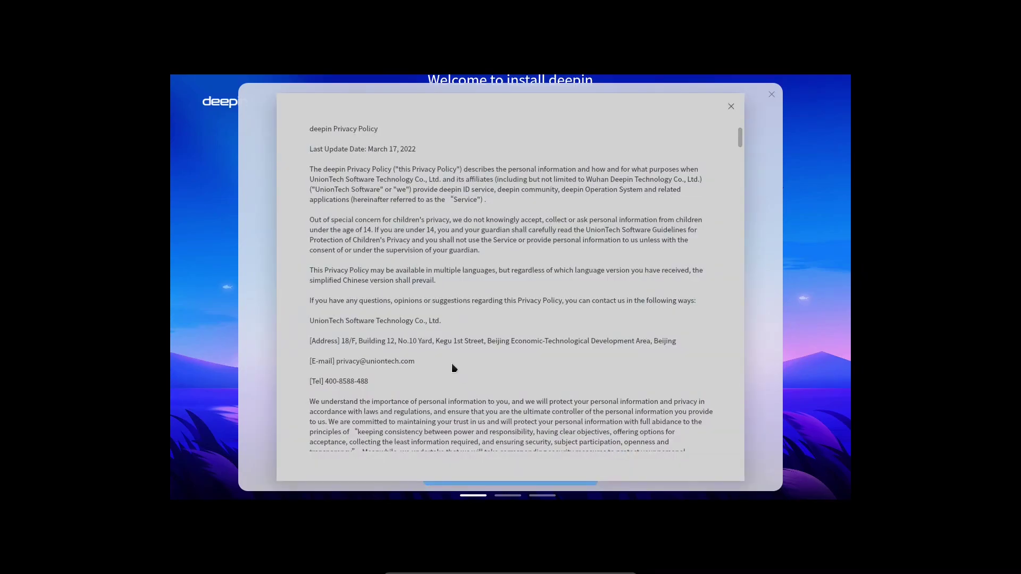
pyautogui.scroll(-2, 451, 363)
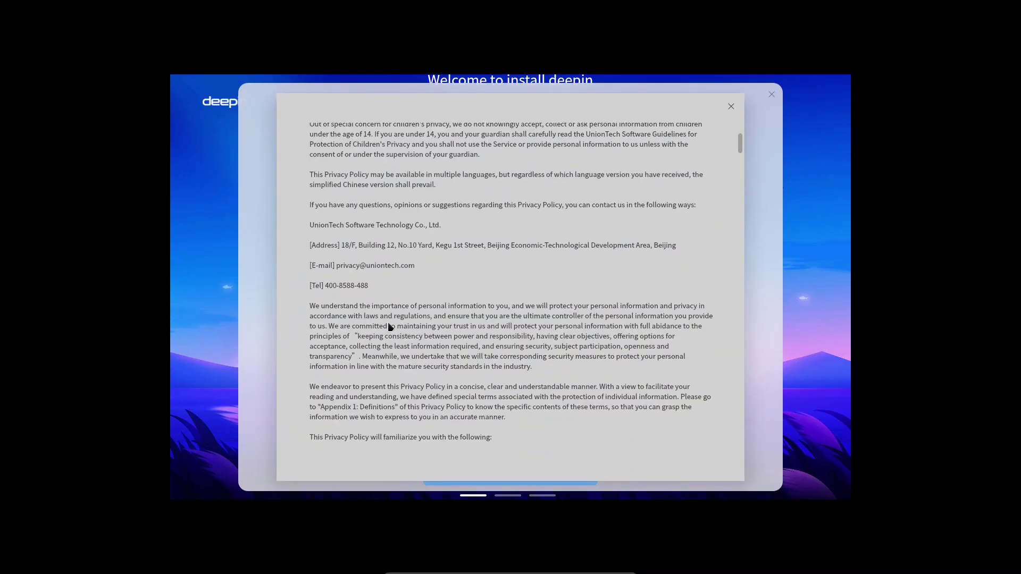
pyautogui.scroll(3, 367, 360)
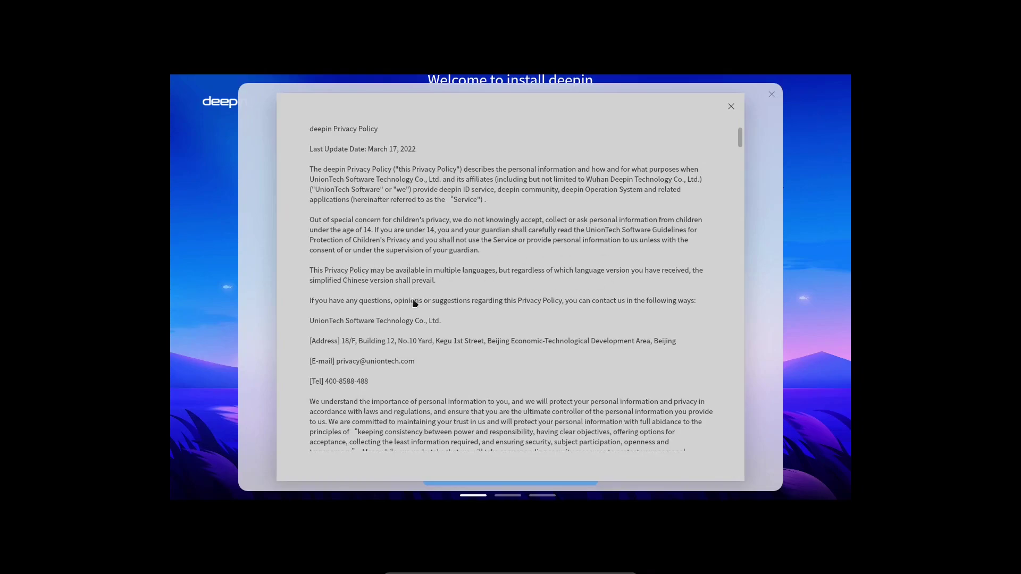
pyautogui.scroll(-1, 358, 410)
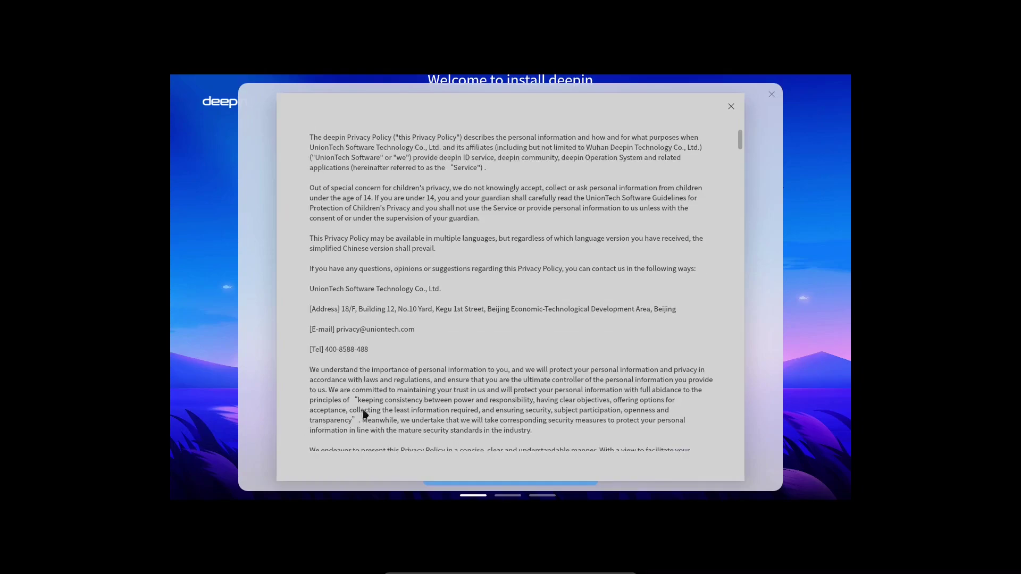
pyautogui.scroll(-1, 381, 404)
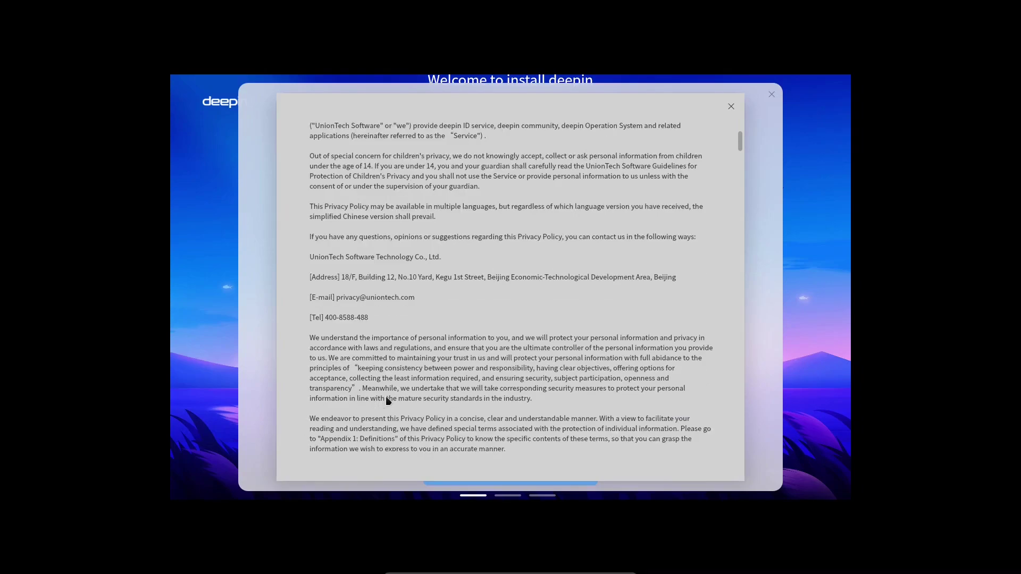
pyautogui.scroll(-8, 385, 397)
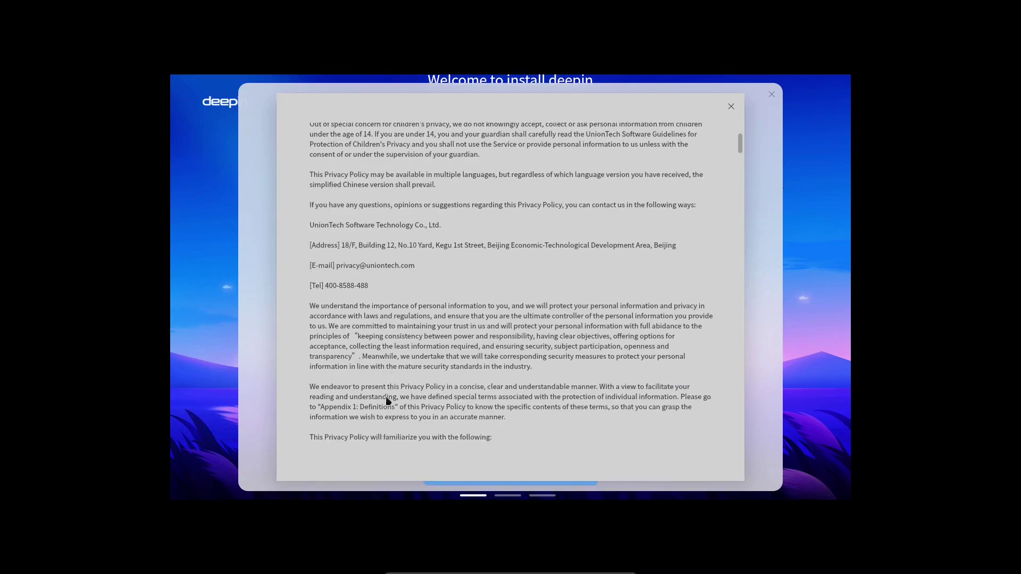
pyautogui.scroll(-6, 386, 396)
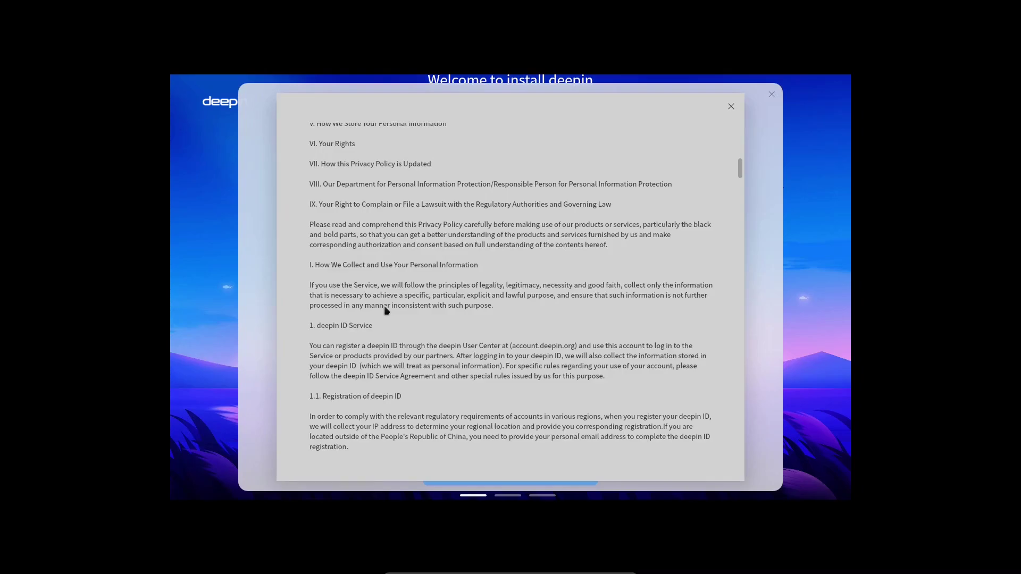
# Read the Privacy Policy to the end and close it.
pyautogui.scroll(-5, 385, 325)
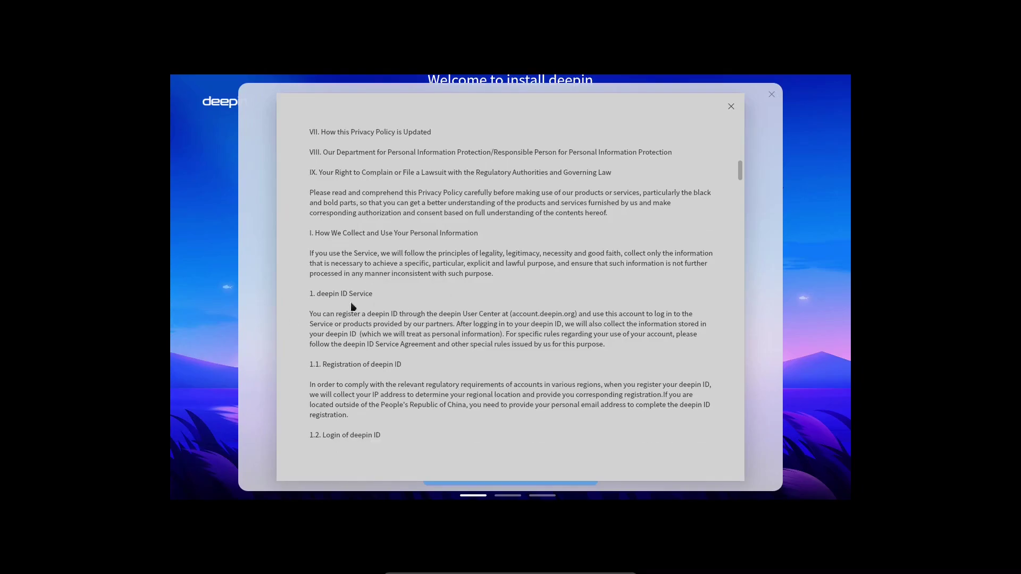
pyautogui.scroll(-1, 391, 318)
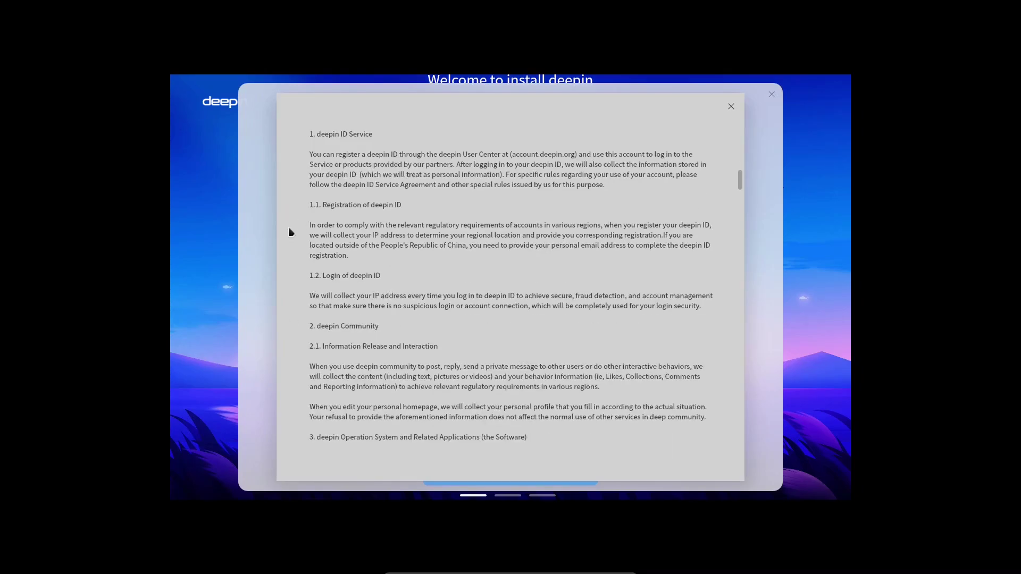
pyautogui.scroll(-5, 398, 316)
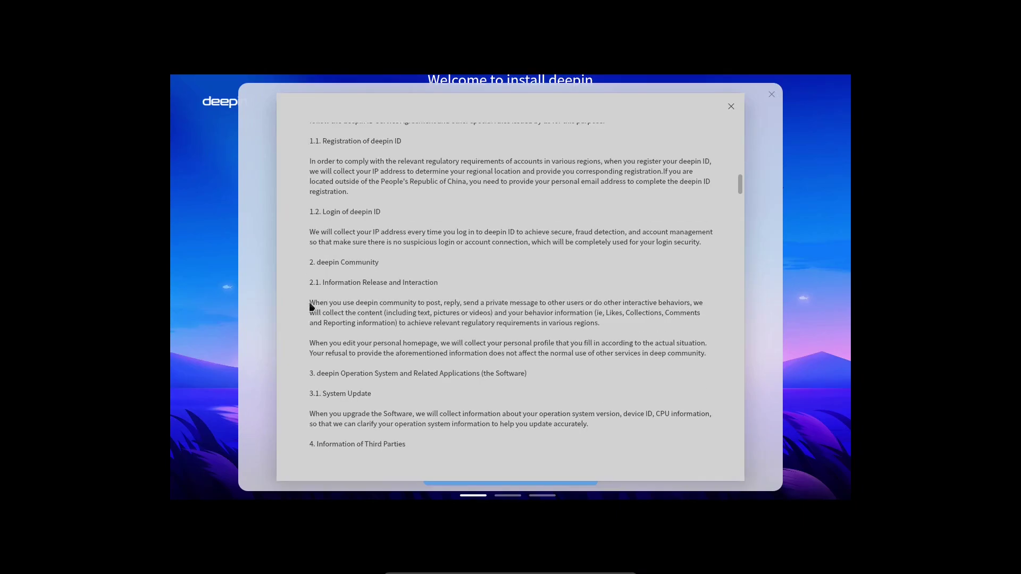
pyautogui.scroll(-6, 400, 324)
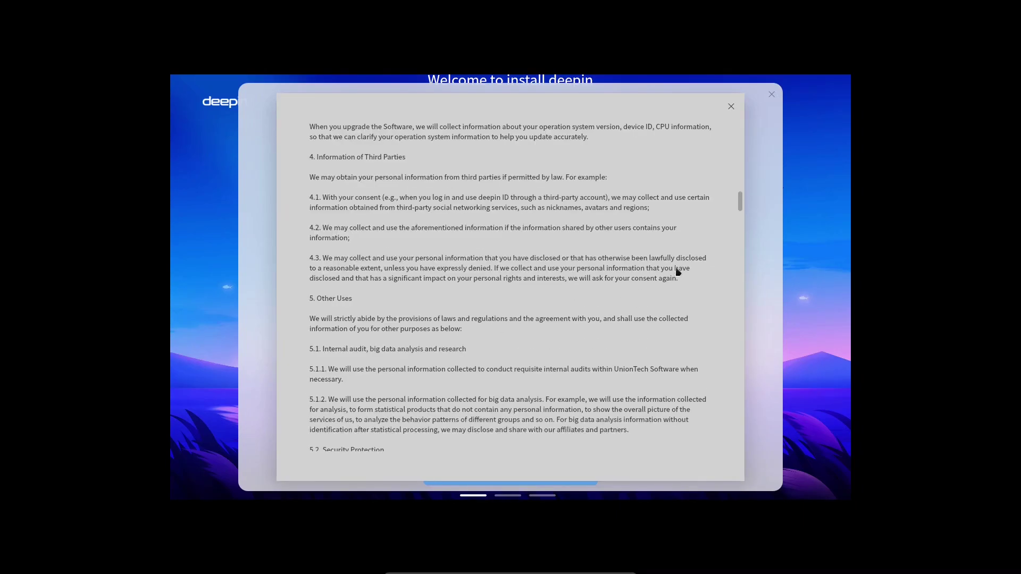
pyautogui.moveTo(740, 203); pyautogui.dragTo(739, 396)
pyautogui.scroll(5, 379, 295)
pyautogui.scroll(3, 379, 295)
pyautogui.scroll(-5, 548, 345)
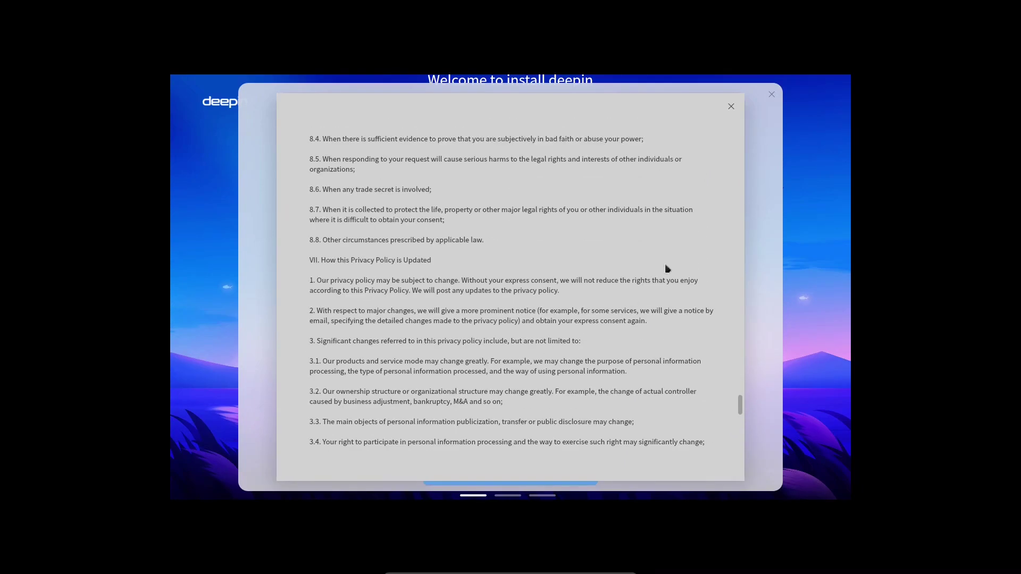
pyautogui.press('Escape')
# Agree to the license and privacy policy and choose custom partitioning.
pyautogui.click(375, 450)
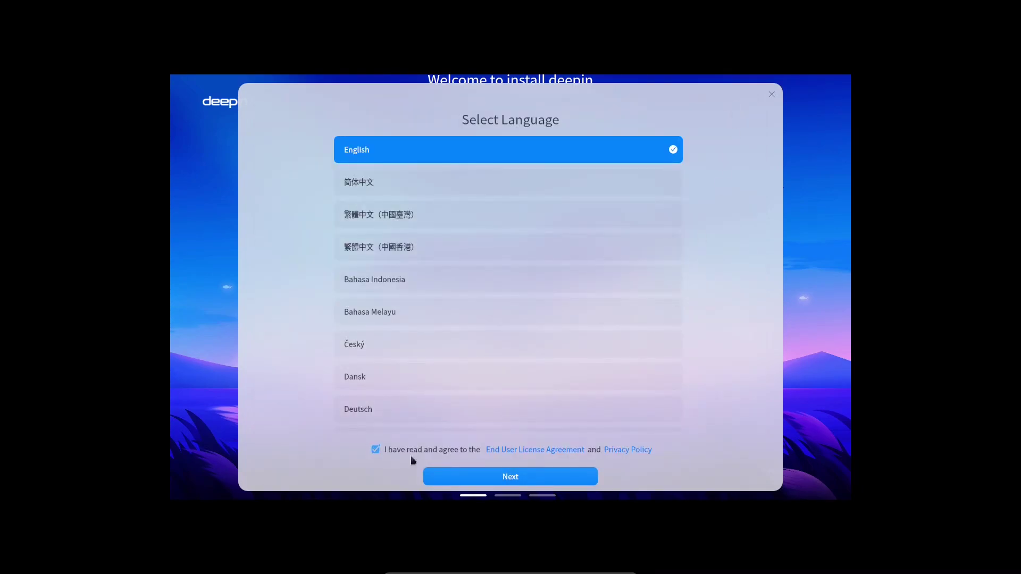
pyautogui.click(501, 481)
pyautogui.click(511, 282)
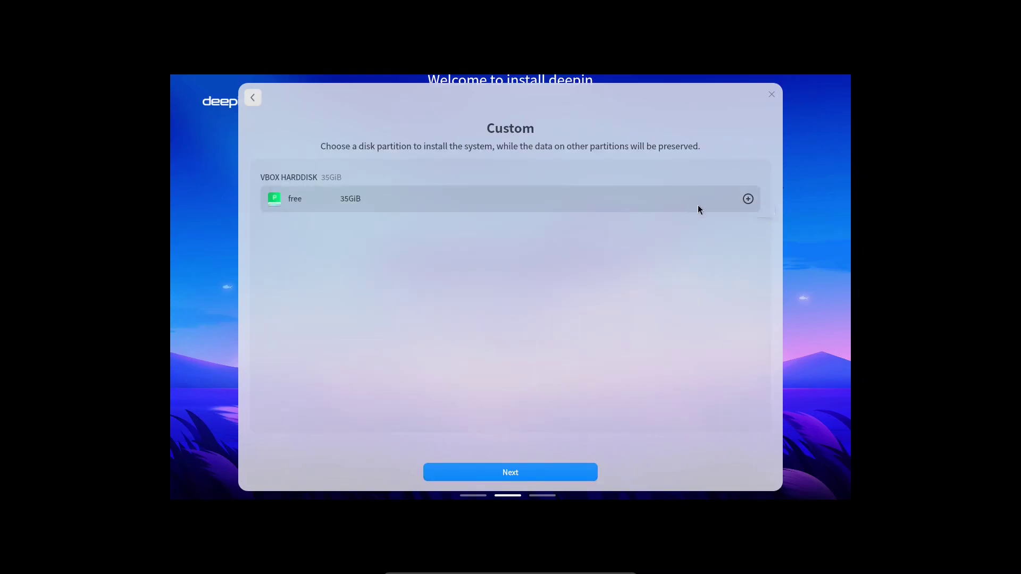
# Split the free 35 GiB into 20 GiB system and 15 GiB data space, then start installing.
pyautogui.click(749, 199)
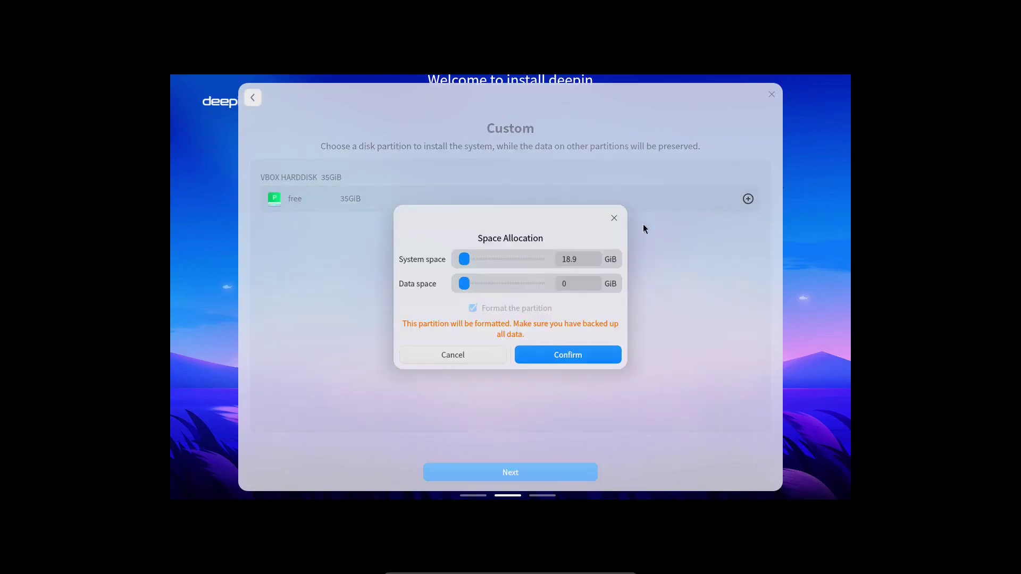
pyautogui.click(589, 259)
pyautogui.write('20')
pyautogui.press('Tab')
pyautogui.write('15')
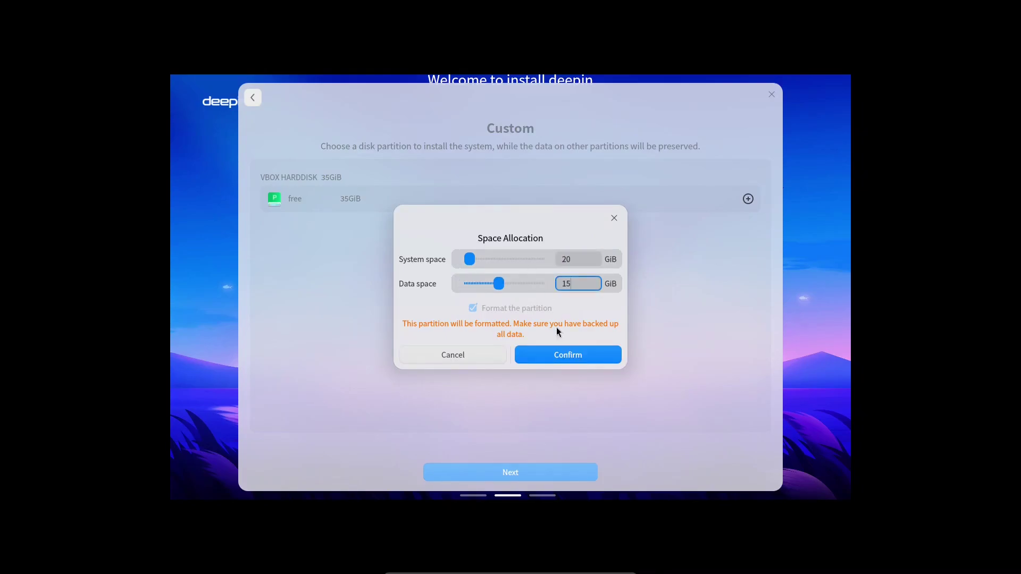
pyautogui.click(593, 360)
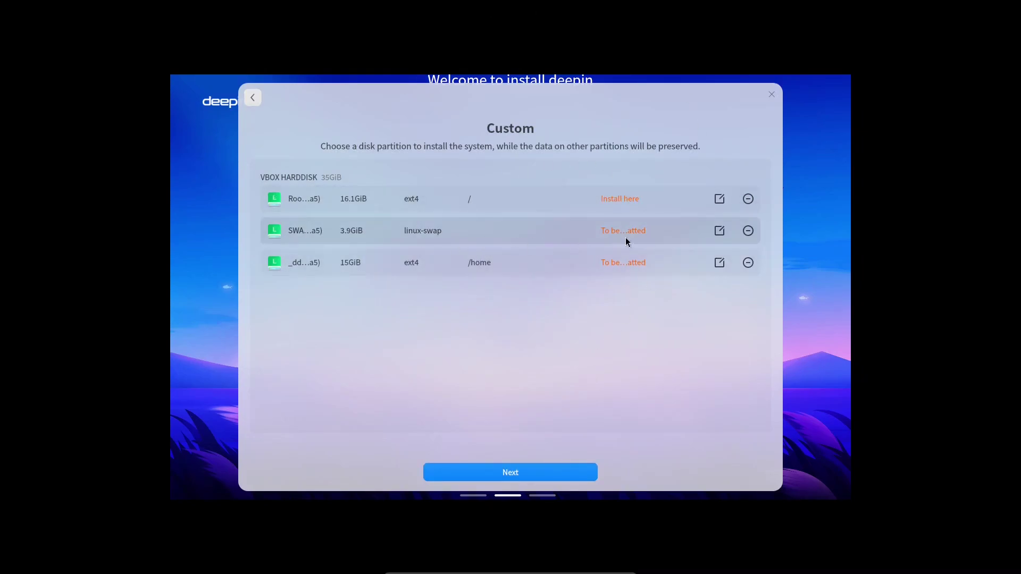
pyautogui.click(524, 476)
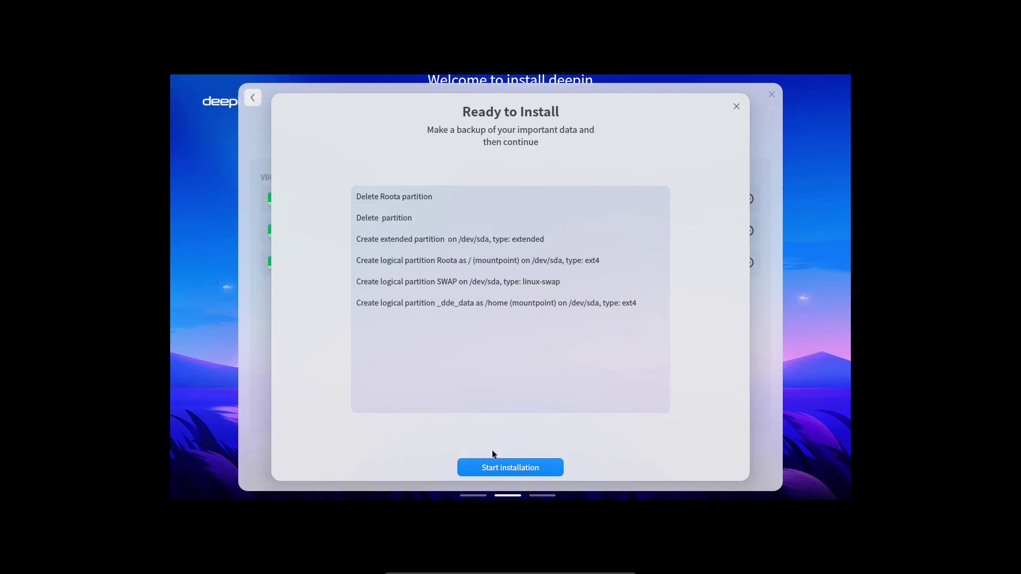
pyautogui.click(519, 475)
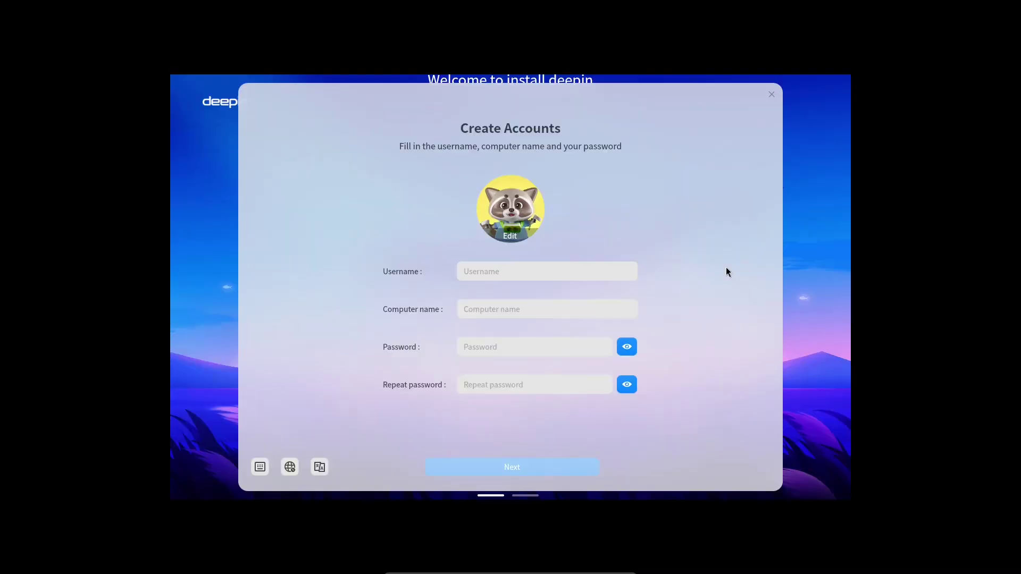
# Enter the account username and set the password, repeating it to confirm.
pyautogui.click(522, 276)
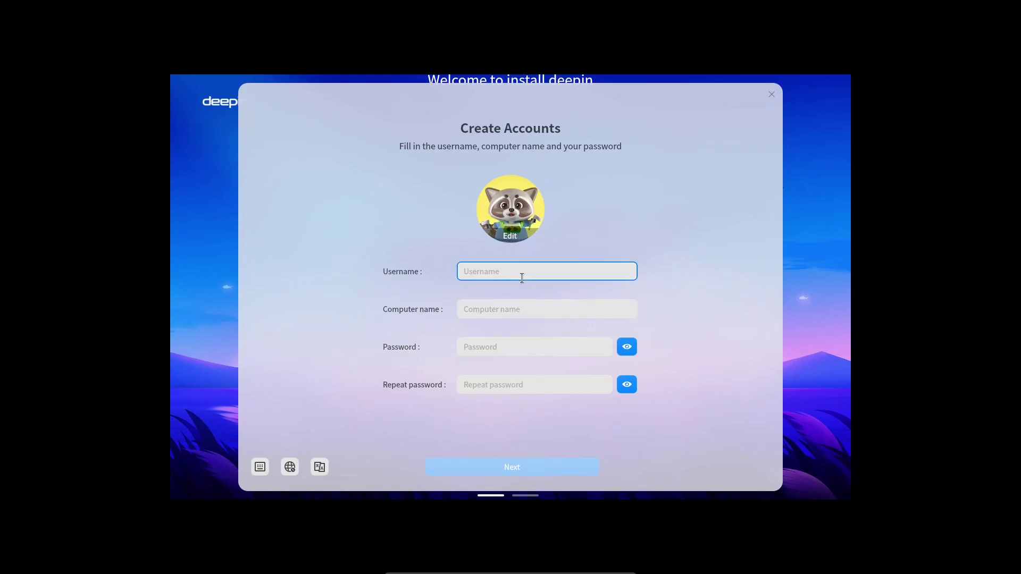
pyautogui.write('yuna')
pyautogui.click(501, 343)
pyautogui.write('1234')
pyautogui.press('Tab')
pyautogui.press('Tab')
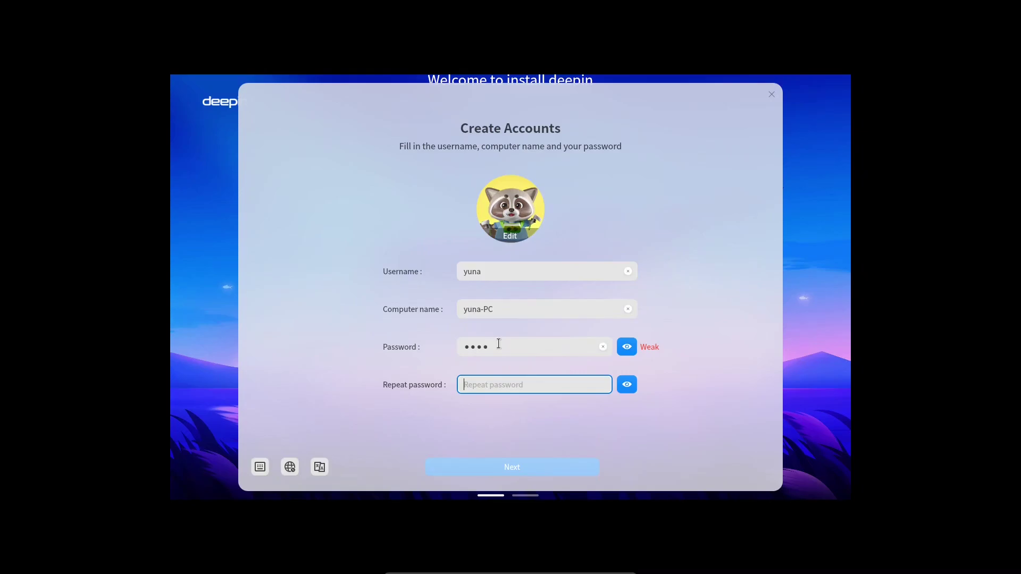
pyautogui.write('1234')
# Choose the pink-background avatar and finish creating the account.
pyautogui.click(511, 236)
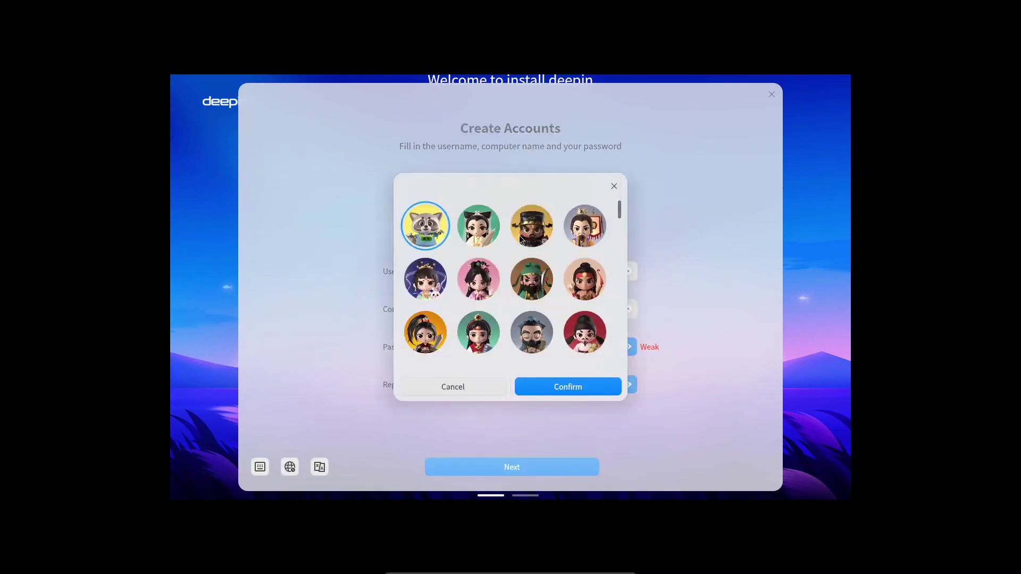
pyautogui.scroll(-2, 502, 309)
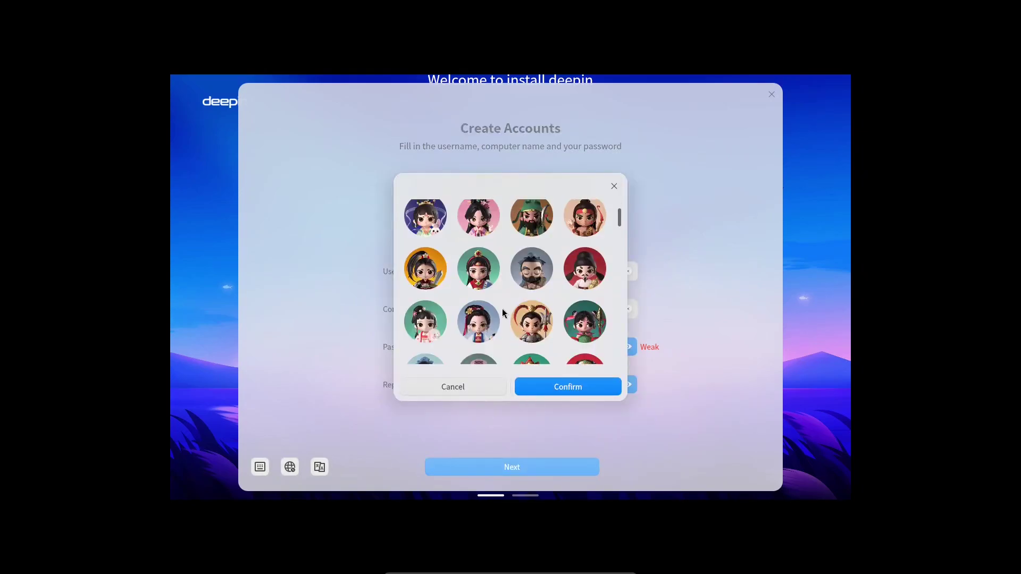
pyautogui.scroll(-3, 502, 309)
pyautogui.scroll(3, 502, 309)
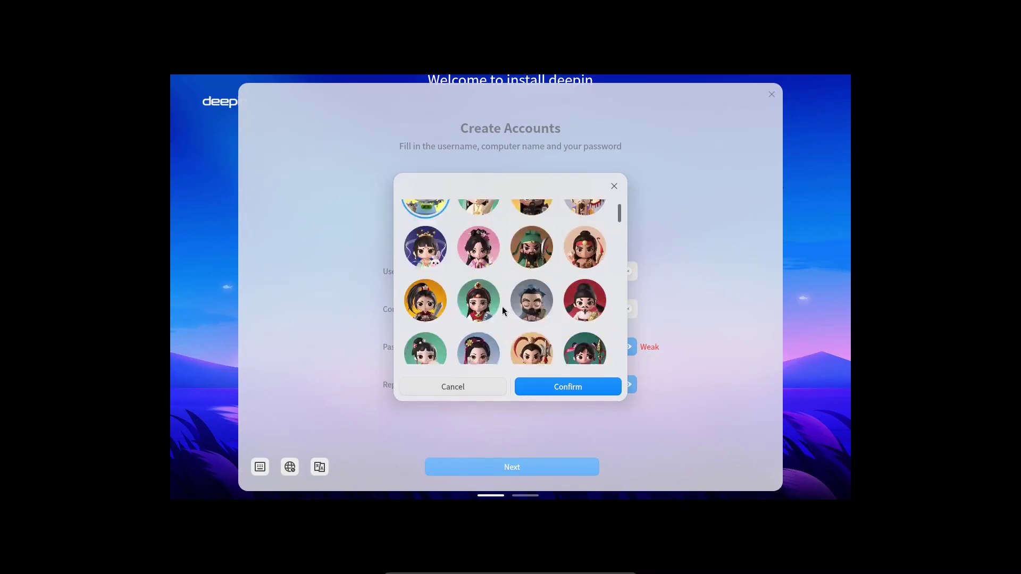
pyautogui.click(526, 386)
pyautogui.click(536, 470)
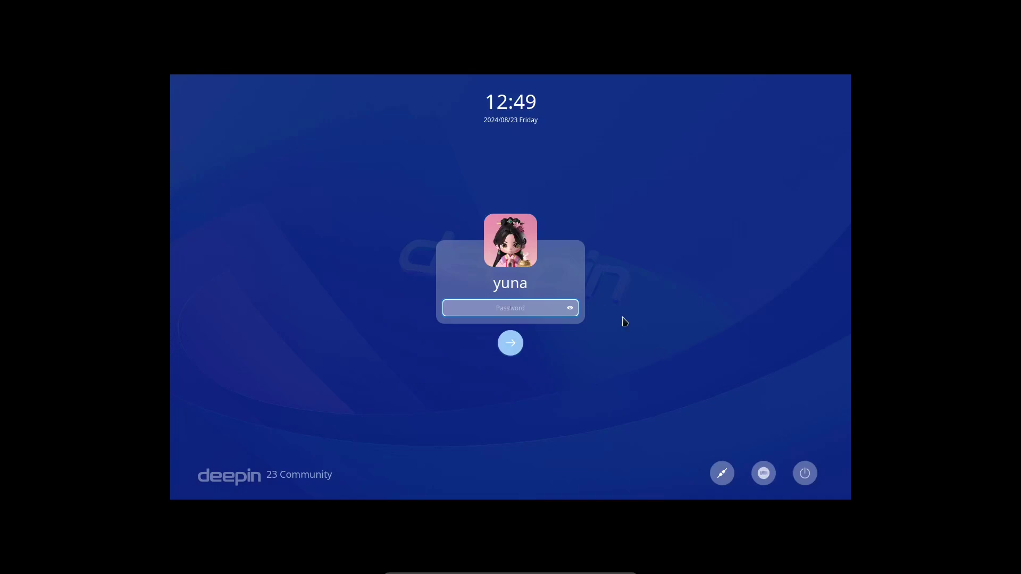
# Sign in and go through the welcome intro, keeping the centered layout and Normal Mode.
pyautogui.press('Return')
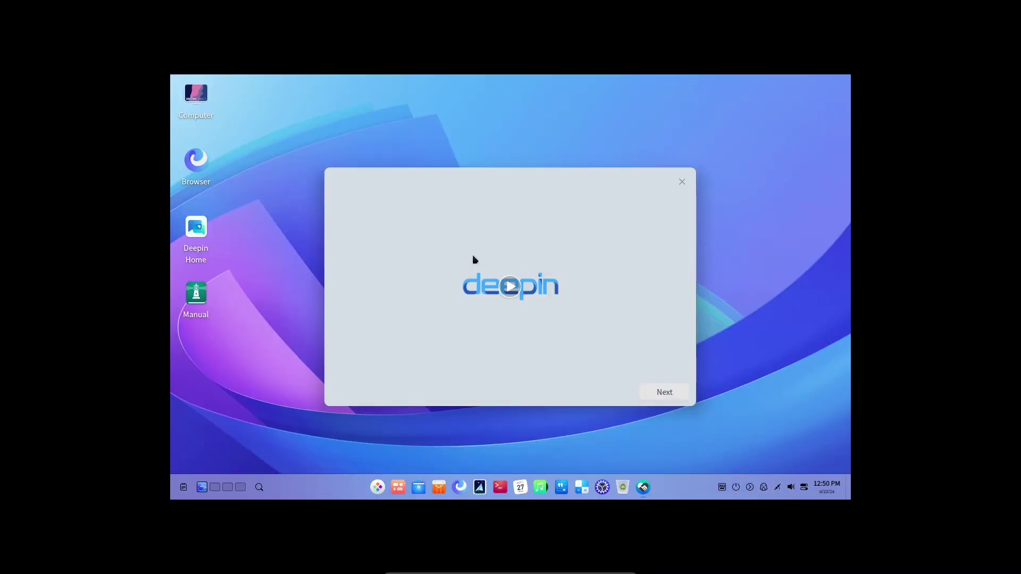
pyautogui.click(665, 392)
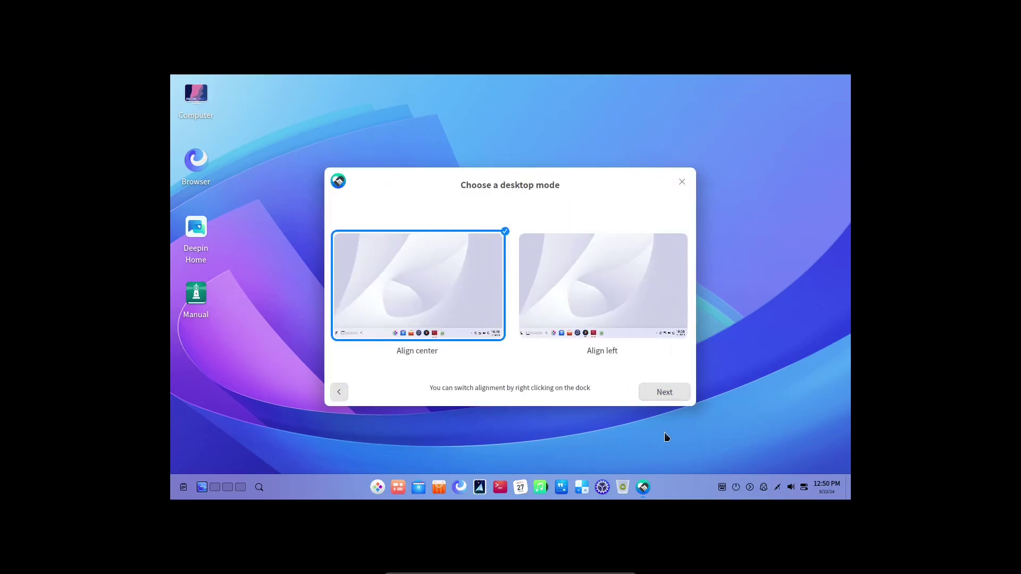
pyautogui.click(671, 394)
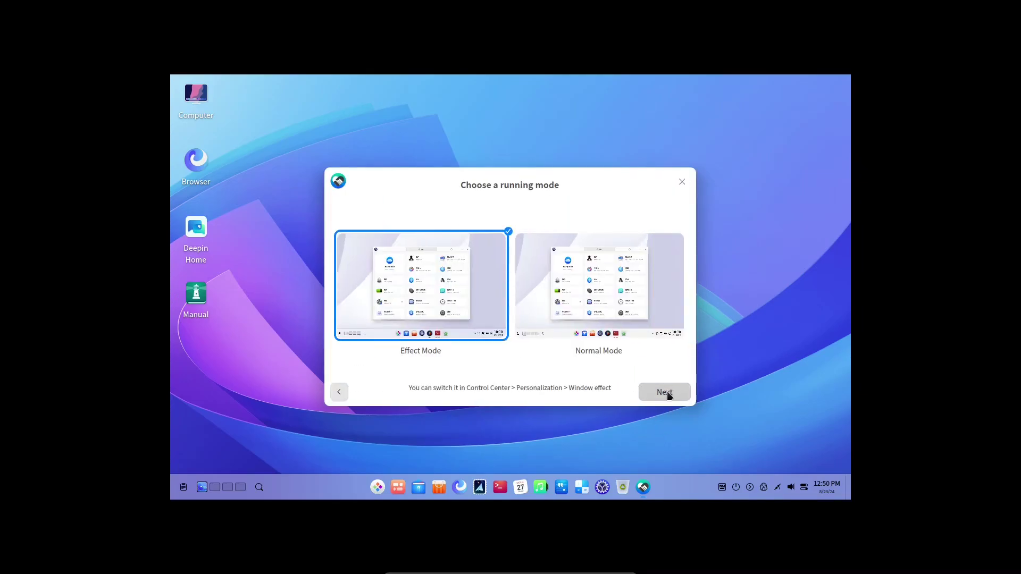
pyautogui.click(608, 316)
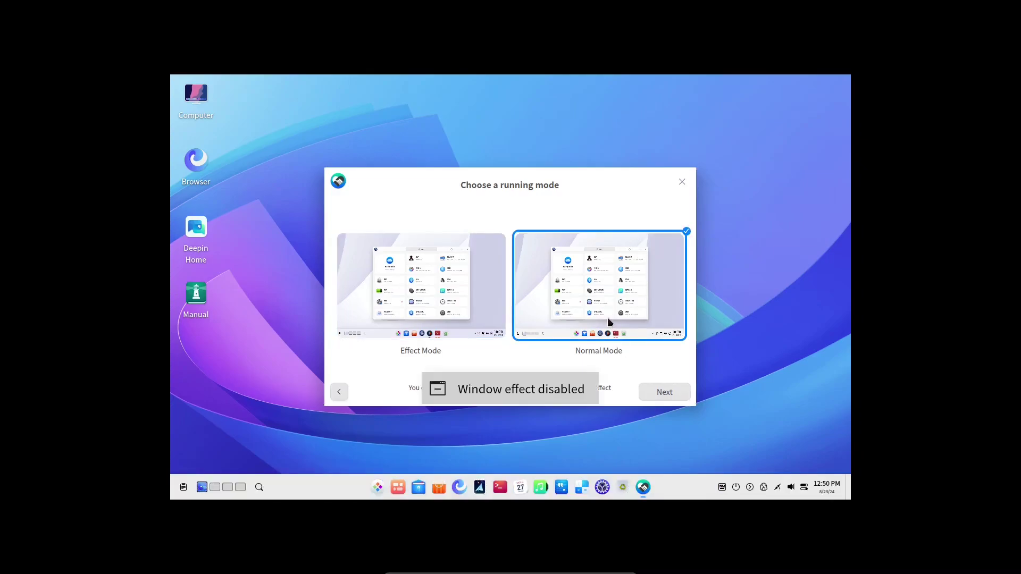
pyautogui.click(667, 398)
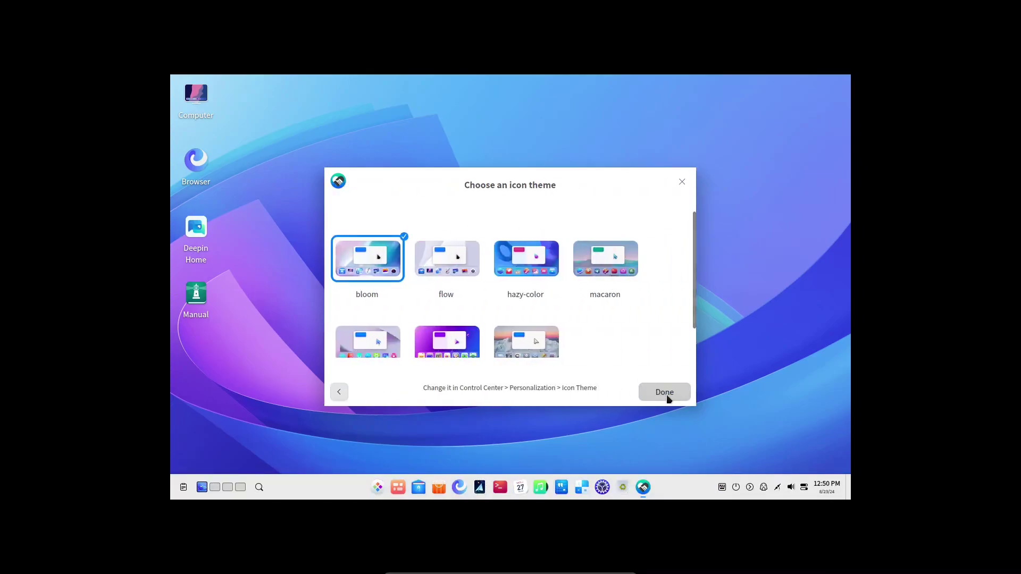
# Try the square and organic-glass icon themes, then settle on bloom and finish.
pyautogui.scroll(-1, 598, 319)
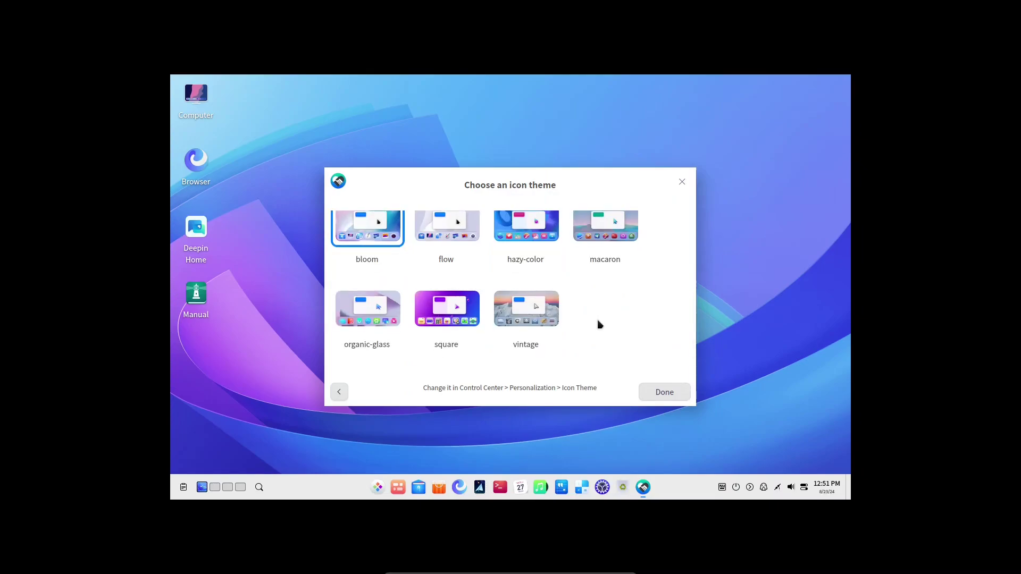
pyautogui.scroll(1, 599, 324)
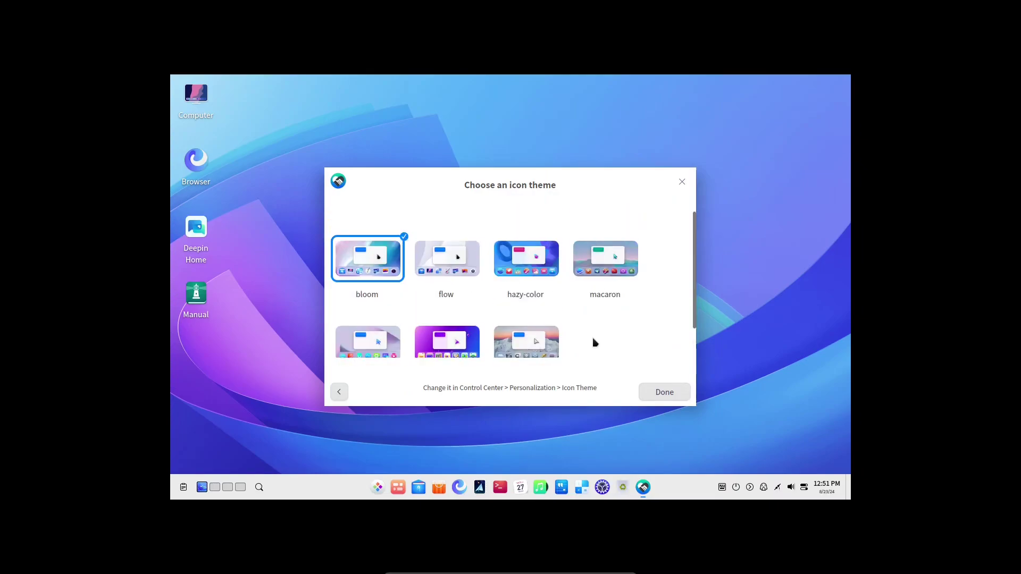
pyautogui.click(456, 345)
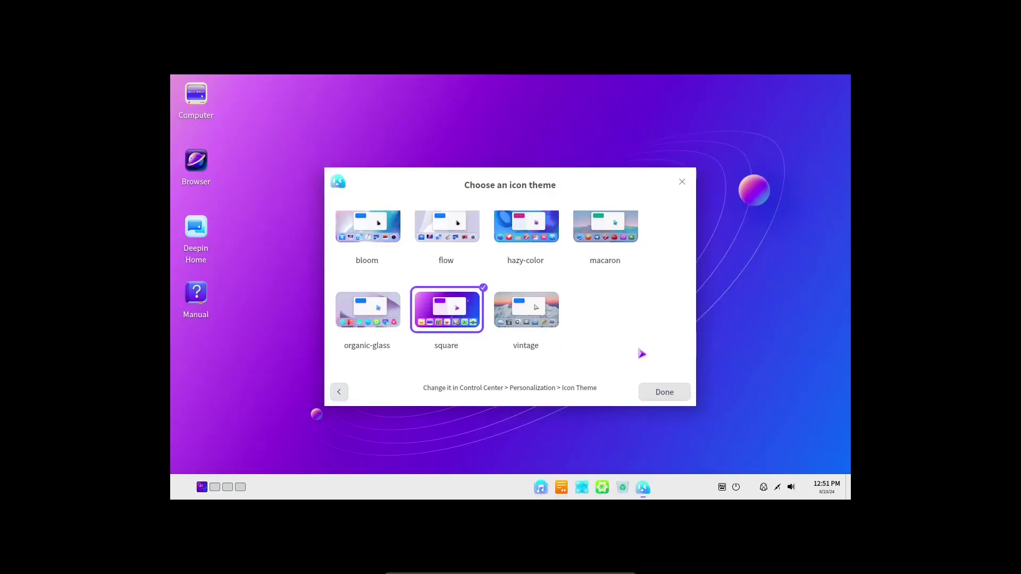
pyautogui.press('Left')
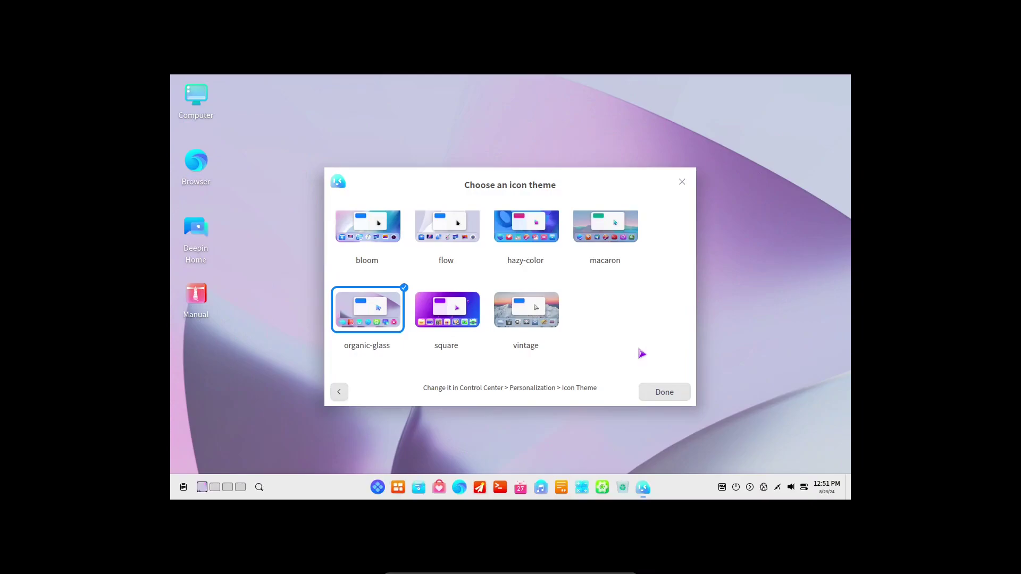
pyautogui.scroll(1, 642, 353)
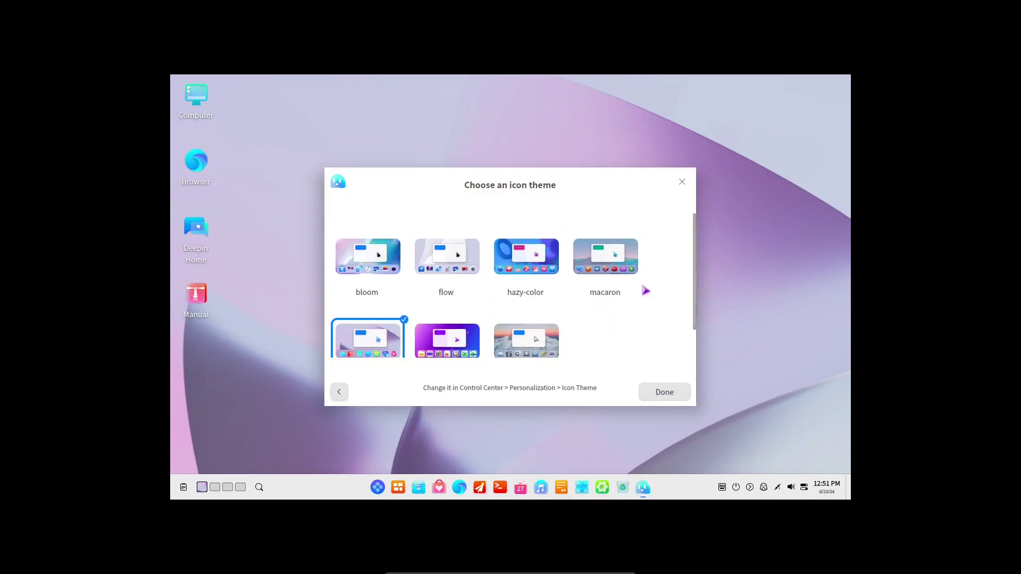
pyautogui.press('Up')
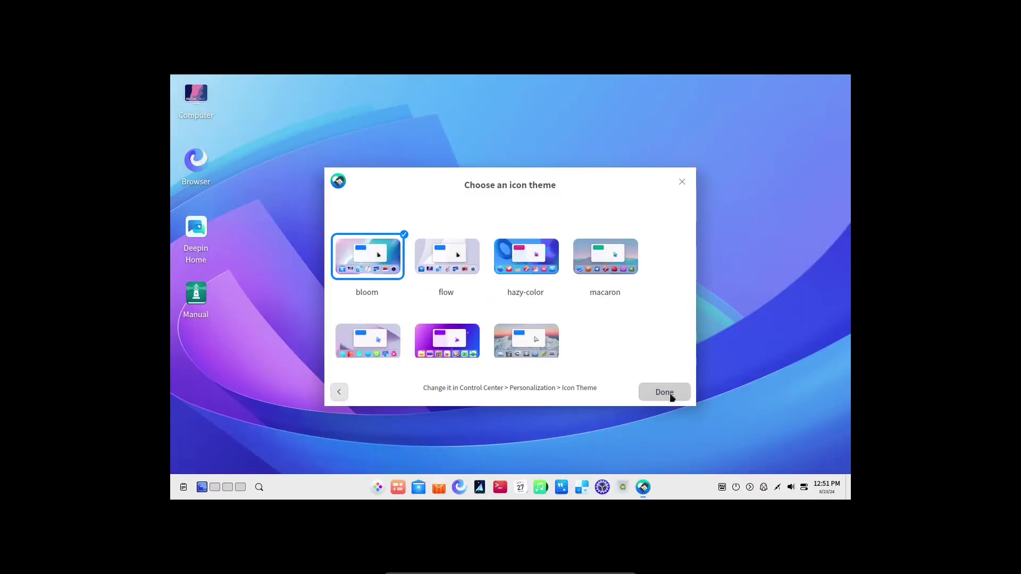
pyautogui.click(669, 394)
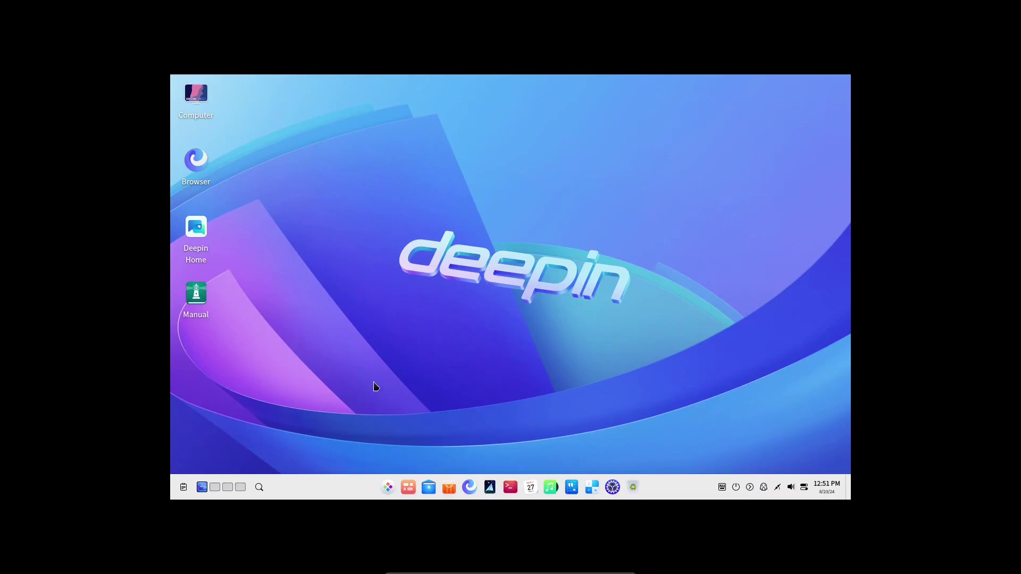
# Set the Display resolution to 1920×1080 in Control Center and save the change.
pyautogui.press('super')
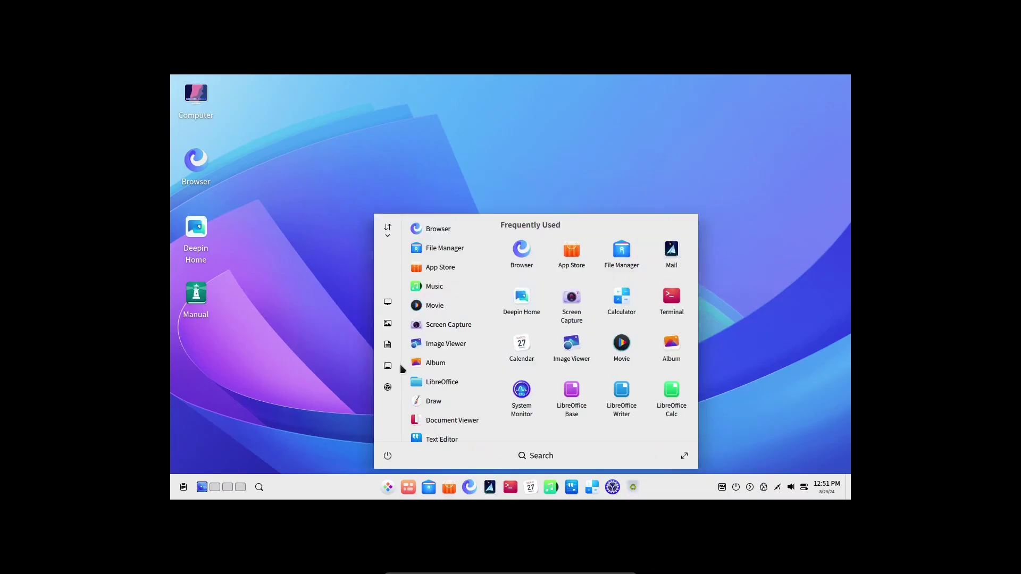
pyautogui.click(387, 387)
pyautogui.click(555, 232)
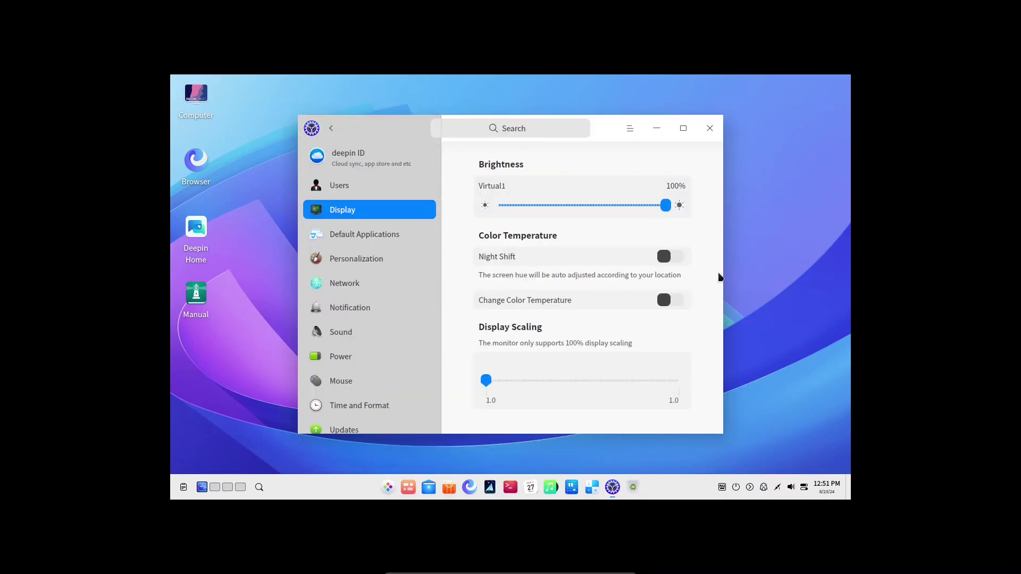
pyautogui.scroll(-3, 721, 274)
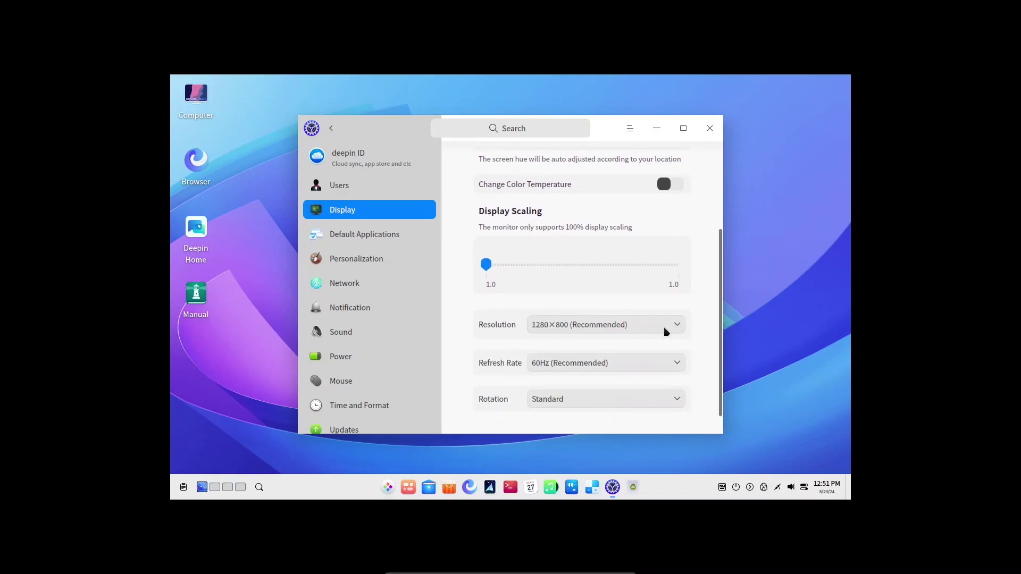
pyautogui.click(666, 332)
pyautogui.click(654, 314)
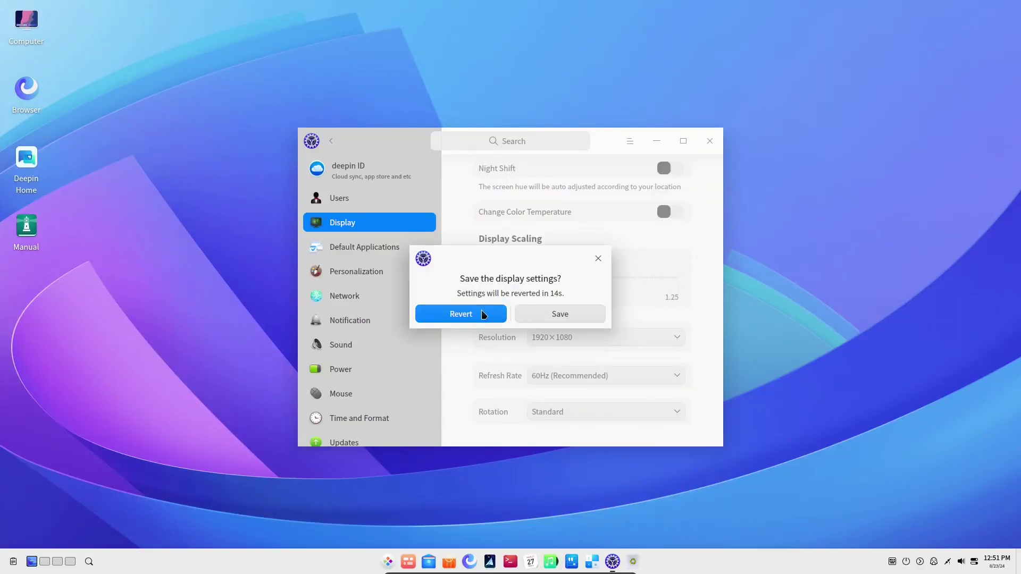
pyautogui.click(594, 315)
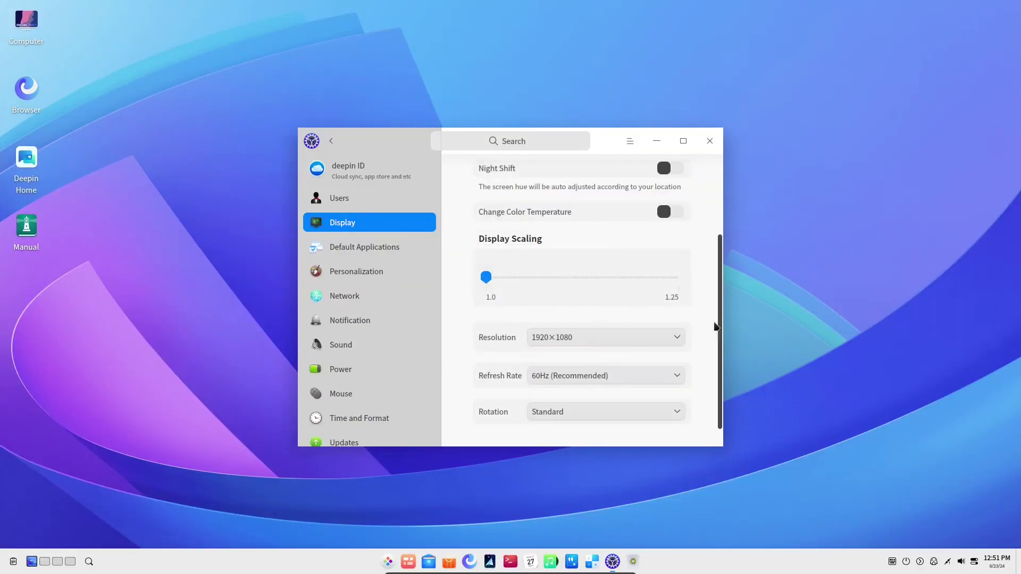
pyautogui.click(331, 141)
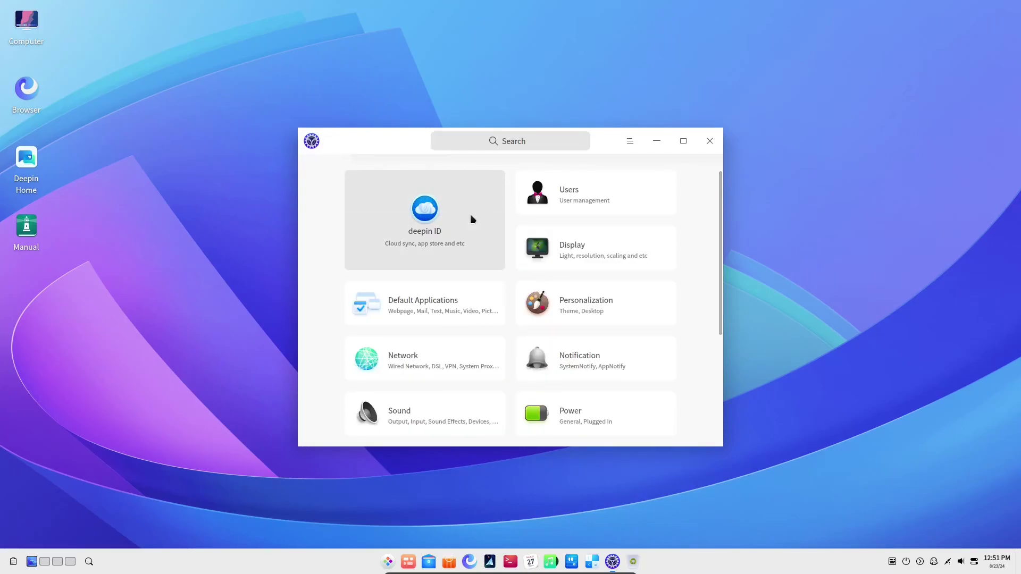
pyautogui.click(644, 214)
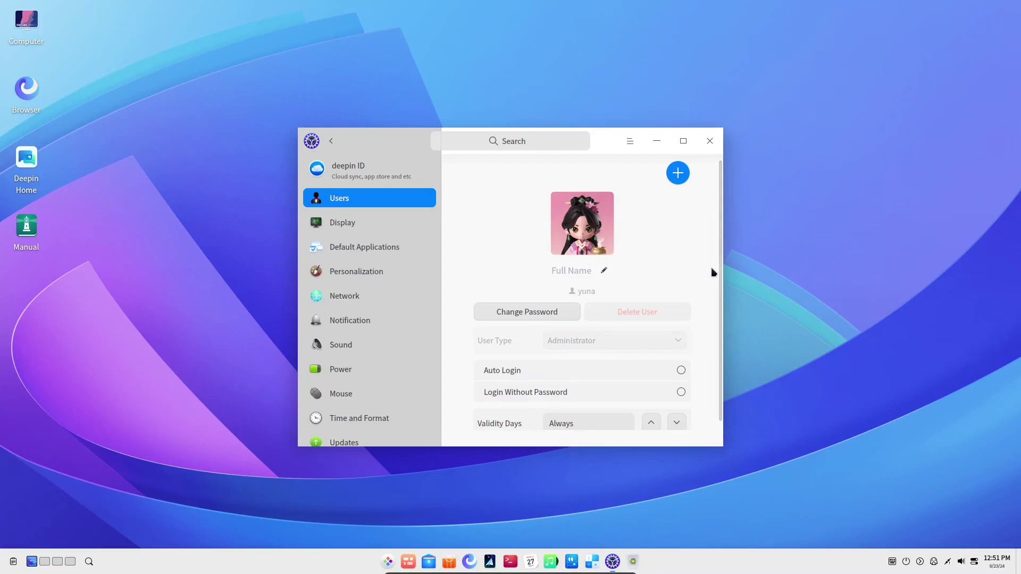
pyautogui.scroll(-1, 719, 275)
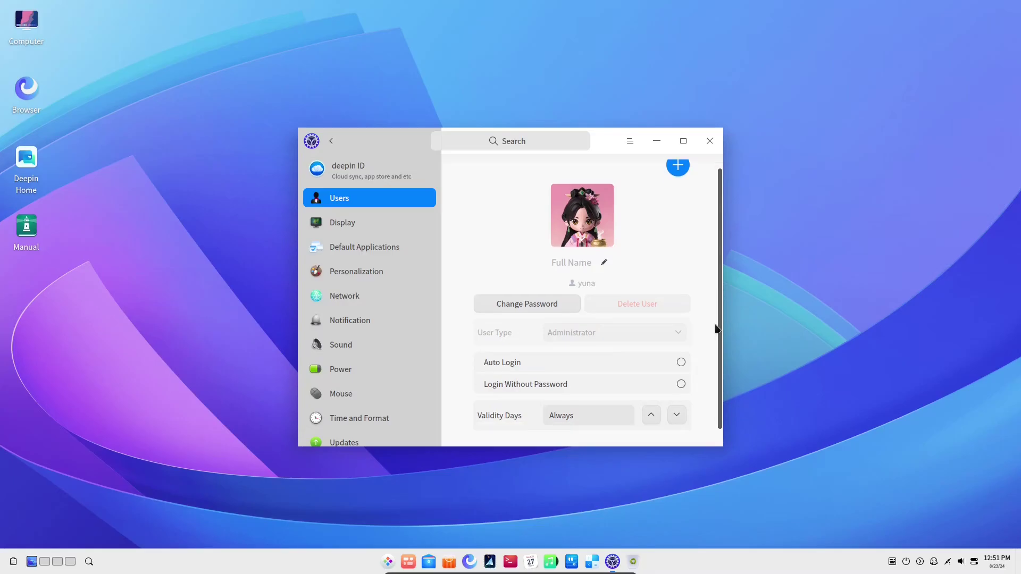
pyautogui.click(331, 141)
pyautogui.click(592, 258)
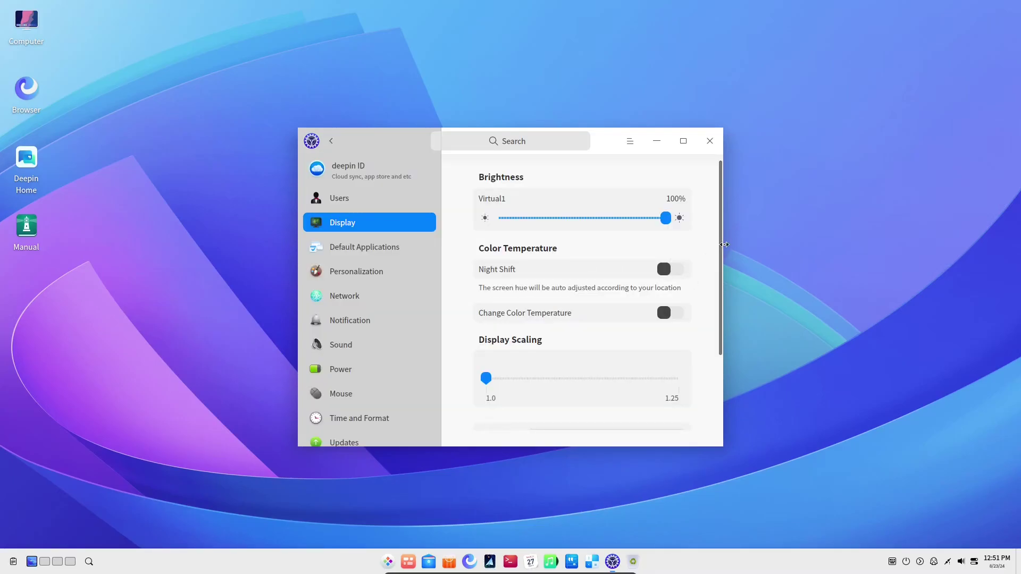
pyautogui.moveTo(723, 249); pyautogui.dragTo(731, 321)
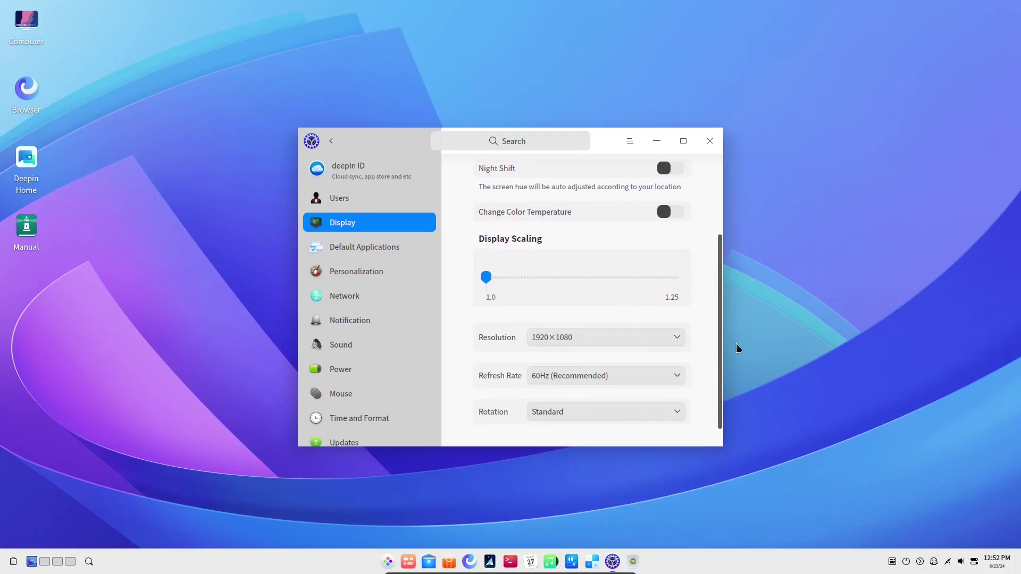
pyautogui.click(331, 141)
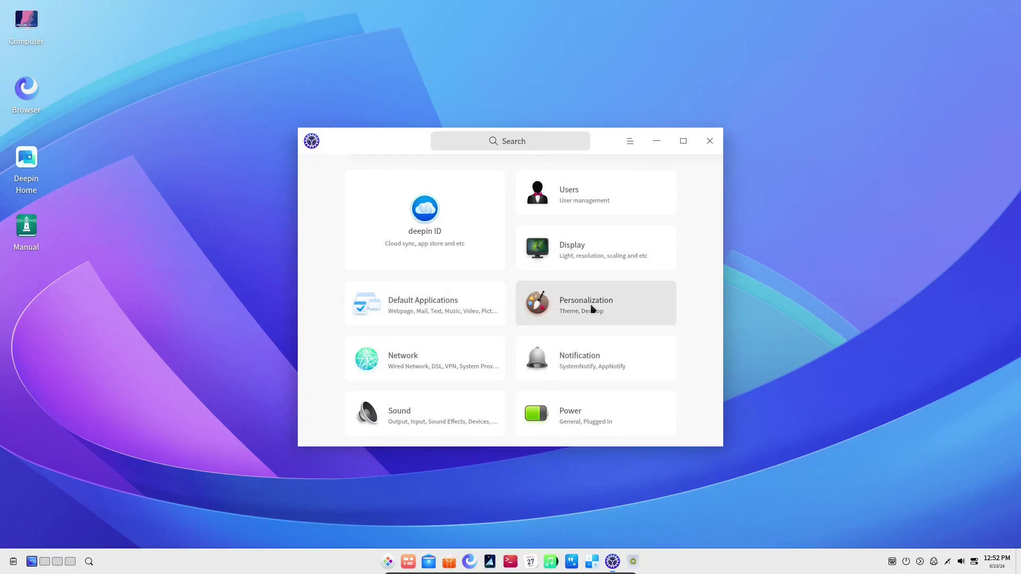
# Switch the system appearance to Dark in Personalization.
pyautogui.click(573, 304)
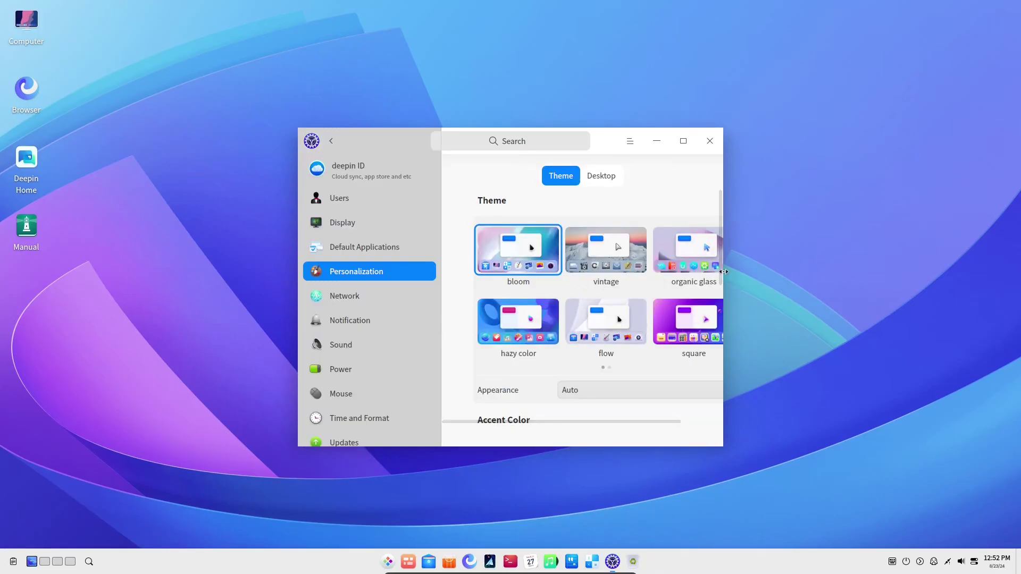
pyautogui.moveTo(721, 281); pyautogui.dragTo(718, 303)
pyautogui.scroll(-3, 661, 289)
pyautogui.click(638, 281)
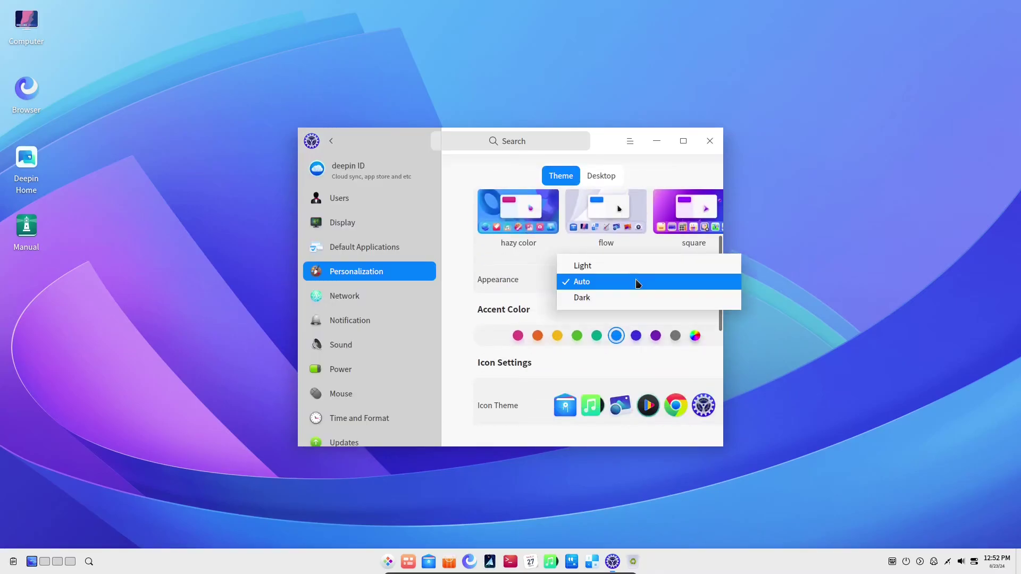
pyautogui.click(612, 297)
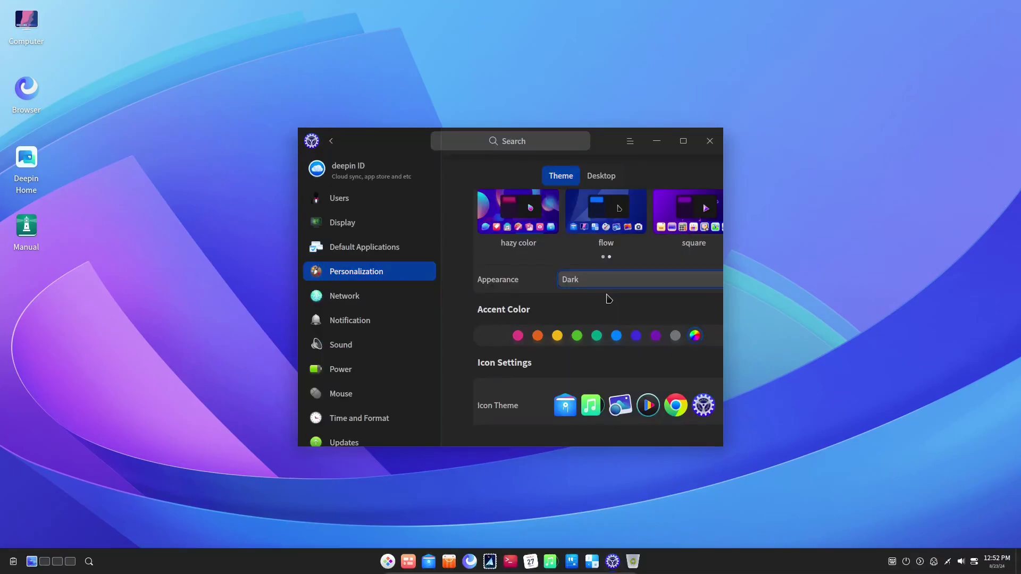
pyautogui.scroll(-3, 715, 260)
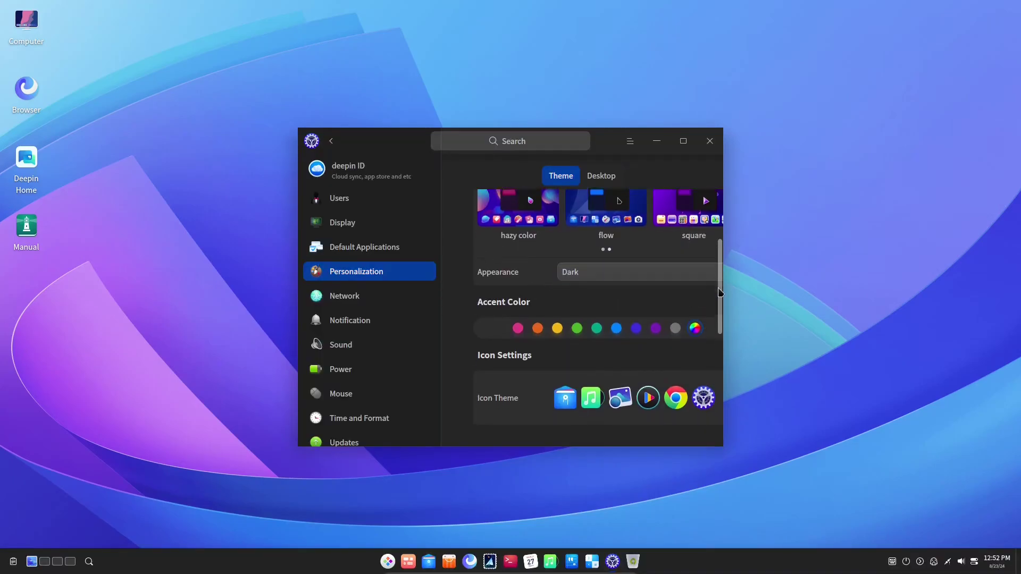
# Maximize Control Center and browse Notification, Sound, Power, Mouse and Time and Format to Updates.
pyautogui.click(683, 141)
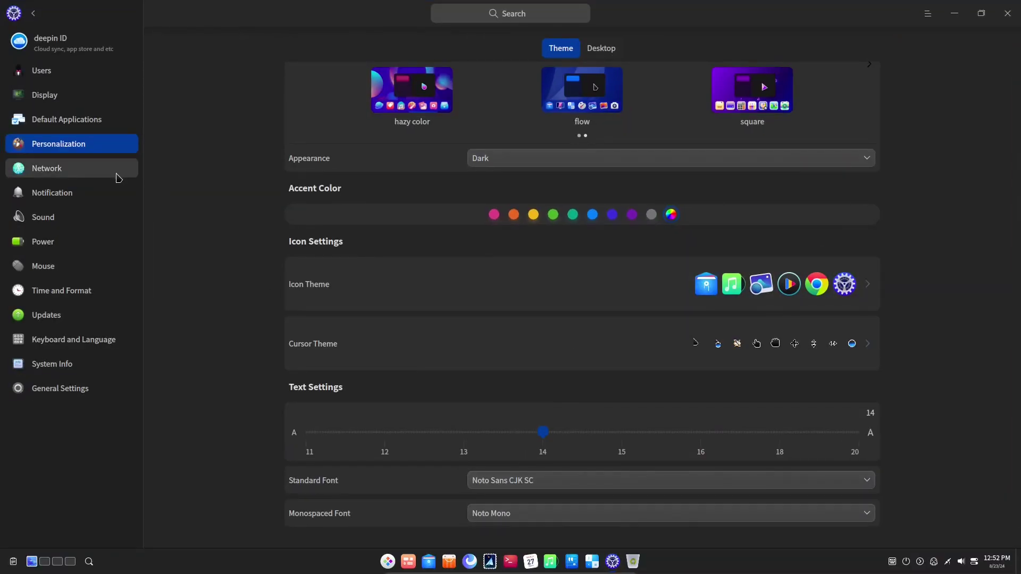
pyautogui.click(118, 194)
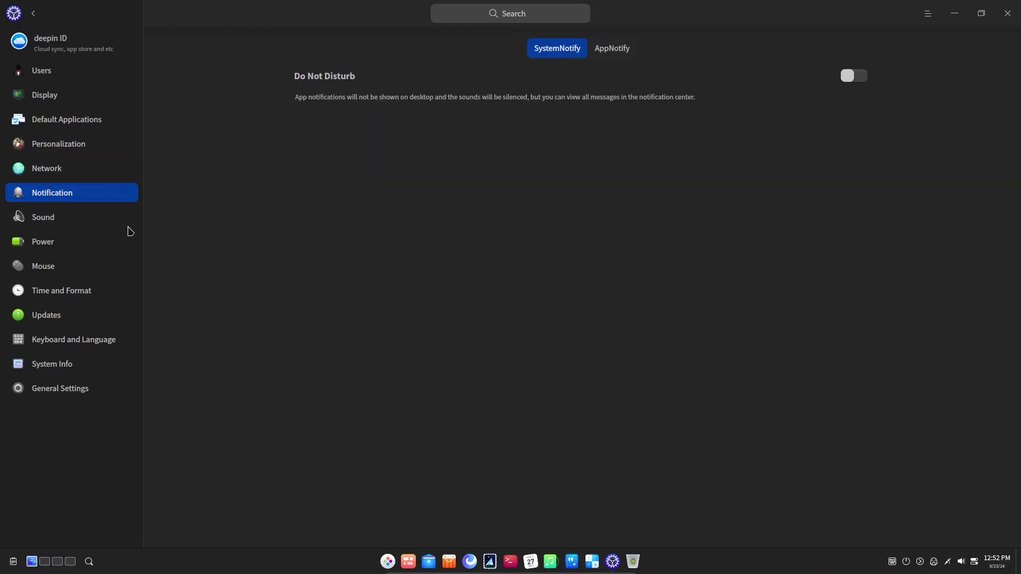
pyautogui.click(103, 214)
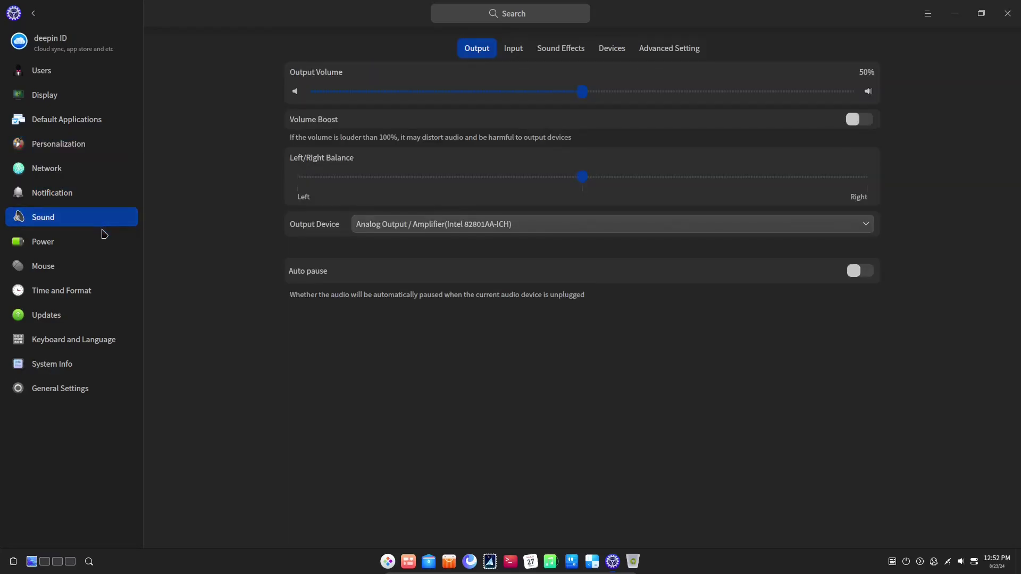
pyautogui.click(103, 248)
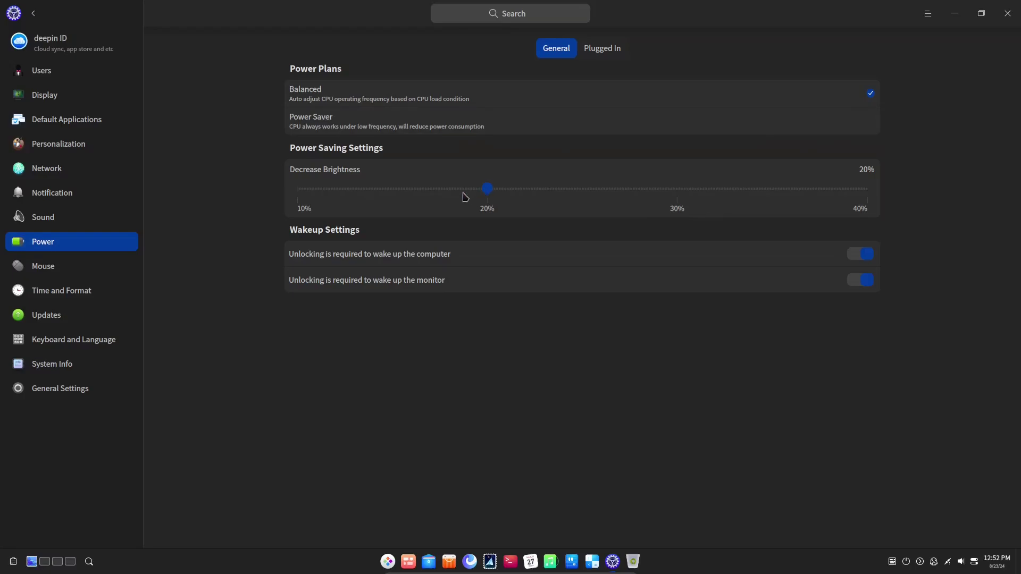
pyautogui.click(125, 265)
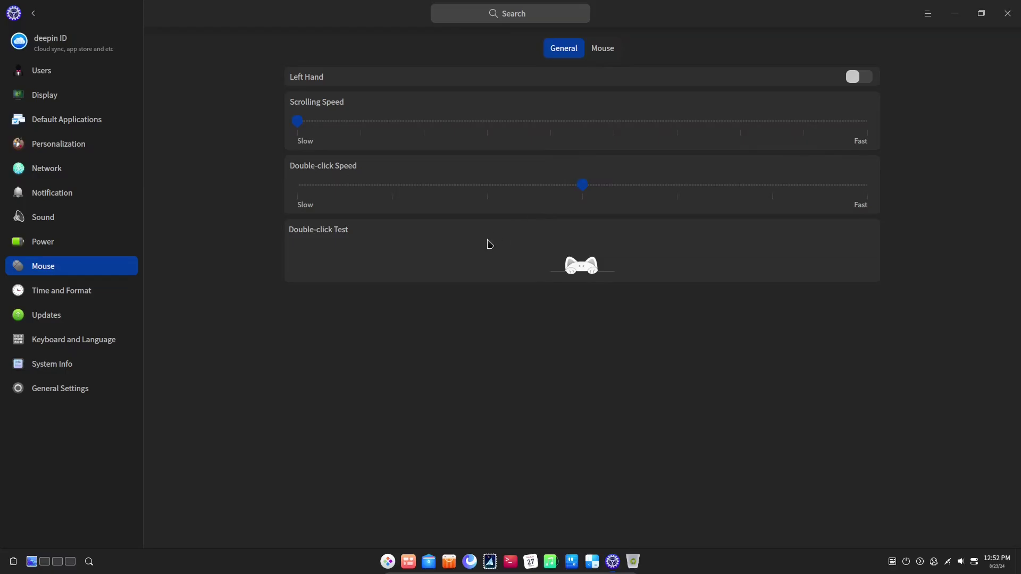
pyautogui.click(109, 290)
pyautogui.click(118, 318)
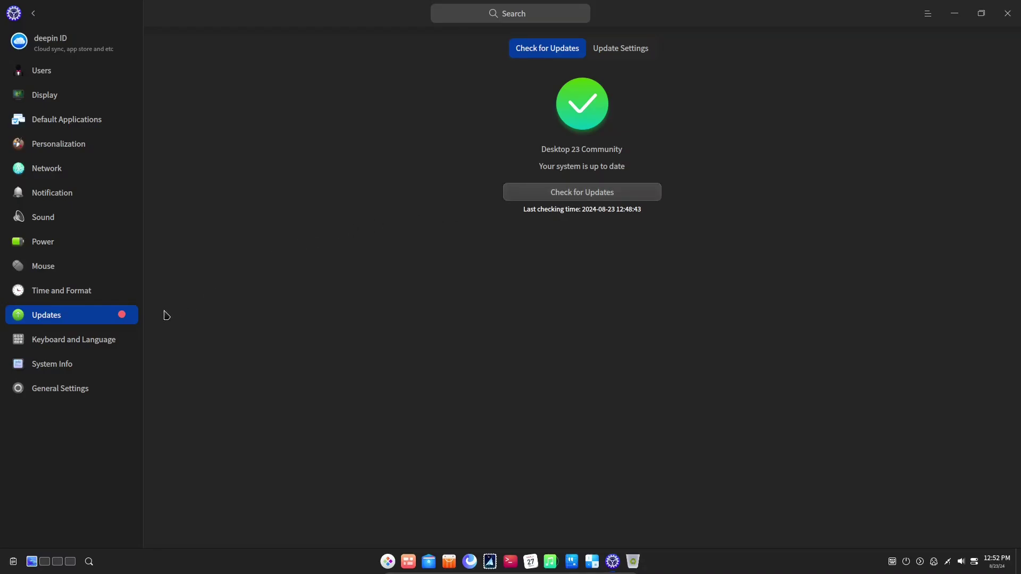
# View the update preference options, restoring the settings window to full screen.
pyautogui.click(640, 59)
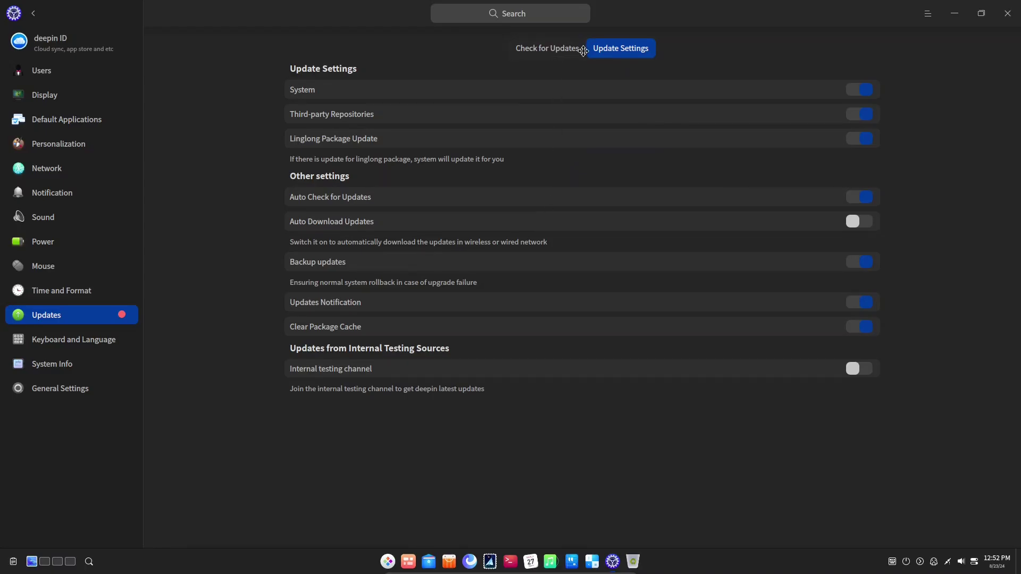
pyautogui.moveTo(611, 13); pyautogui.dragTo(518, 134)
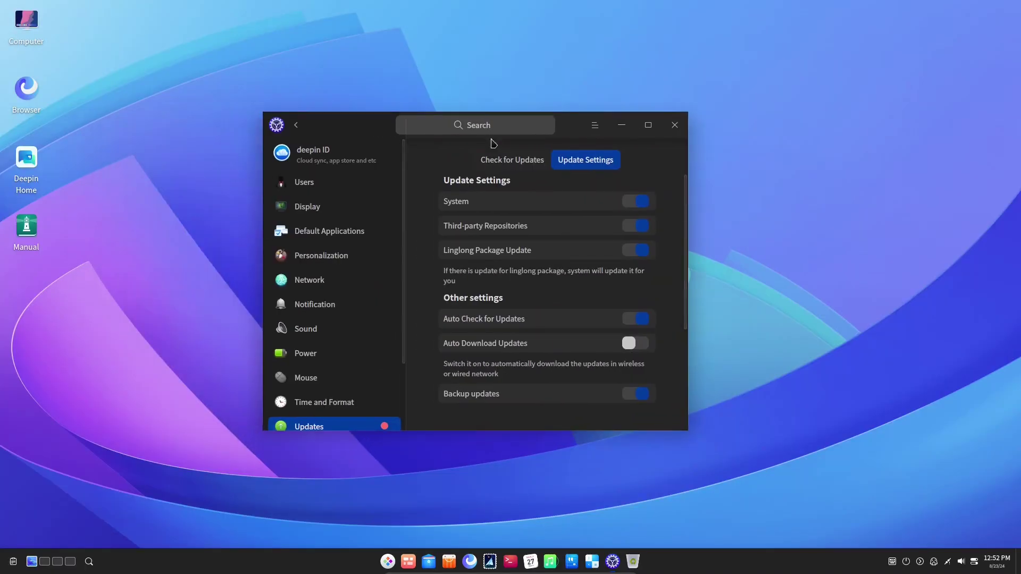
pyautogui.click(647, 127)
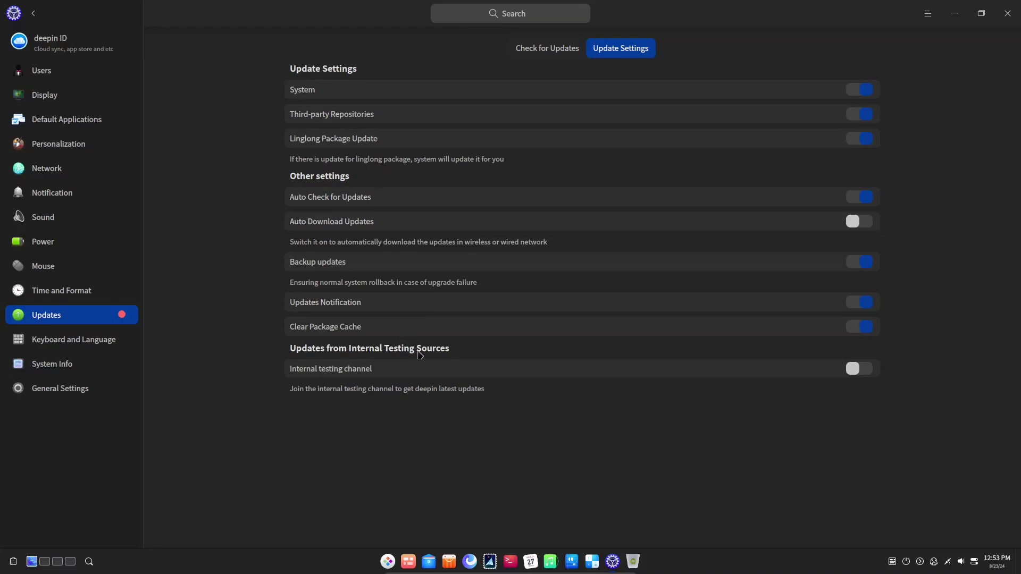
# Check for updates, download and install the available system update, then close Control Center.
pyautogui.click(558, 48)
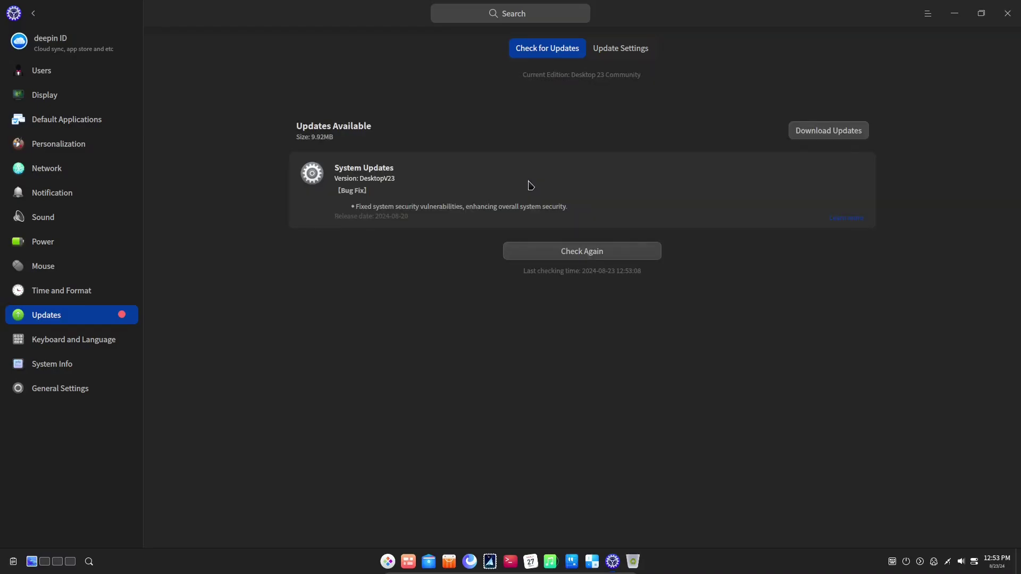
pyautogui.click(832, 133)
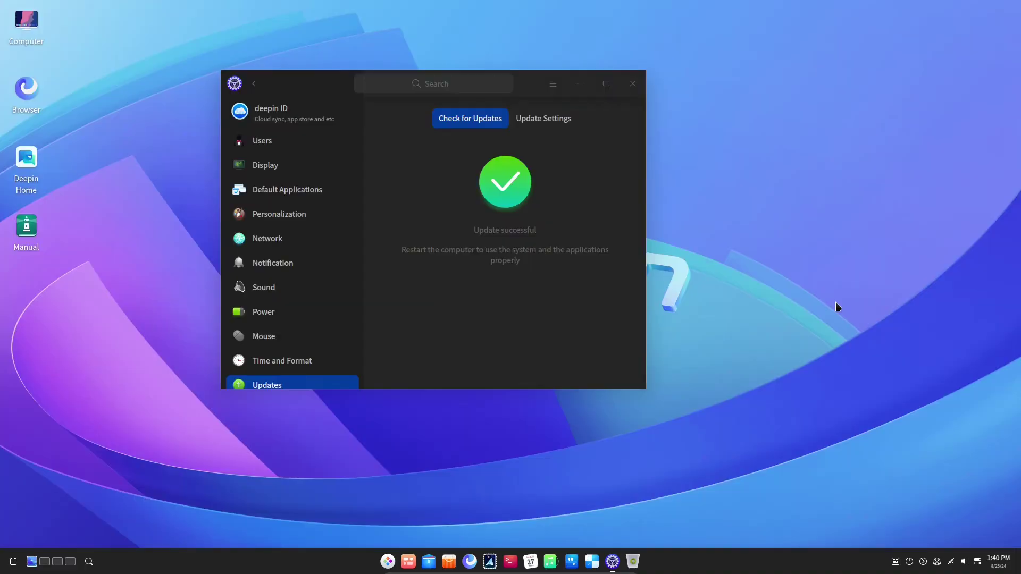
pyautogui.click(632, 83)
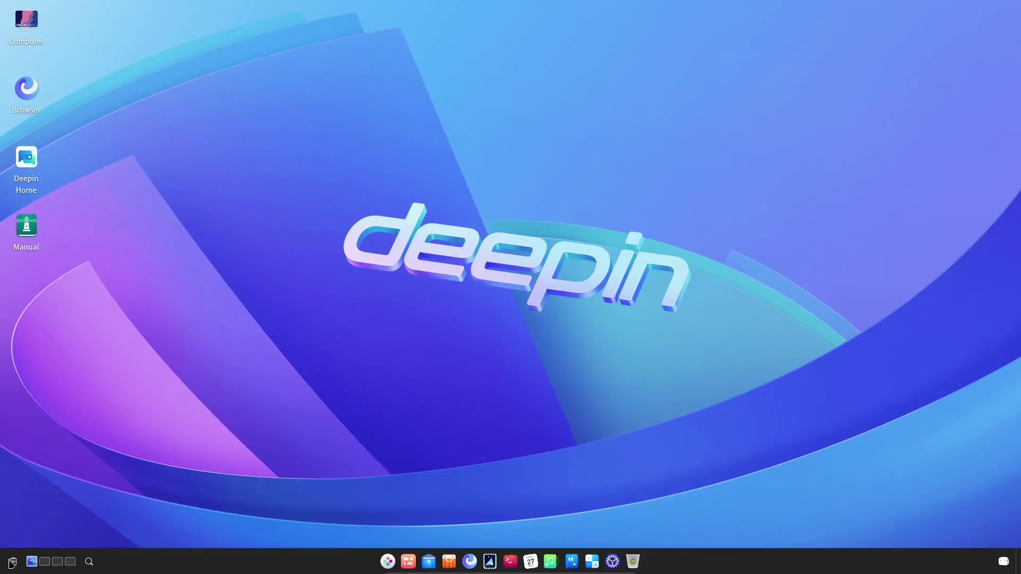
# Open File Manager from the launcher, close it, then start the Browser.
pyautogui.press('super')
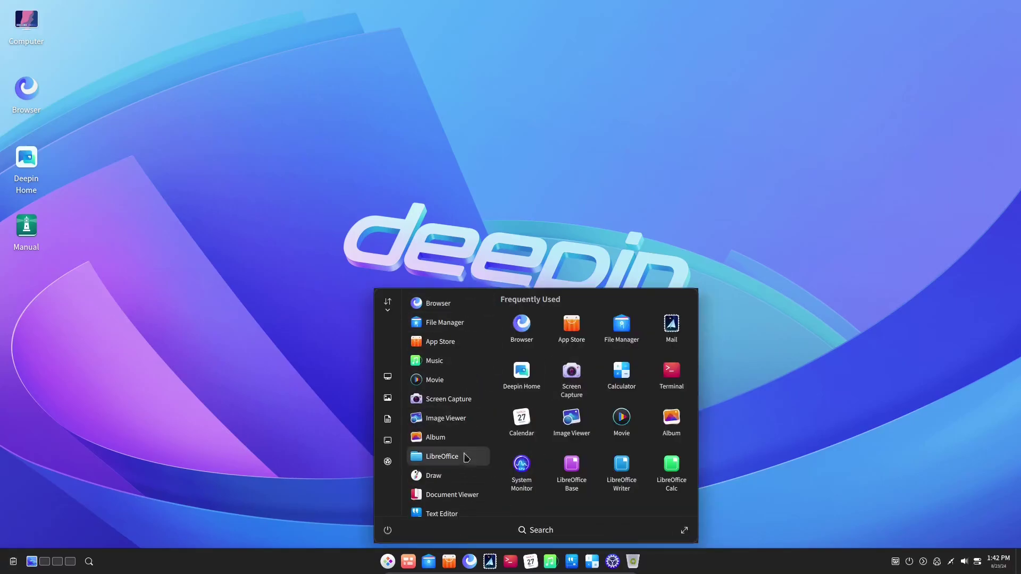
pyautogui.click(387, 377)
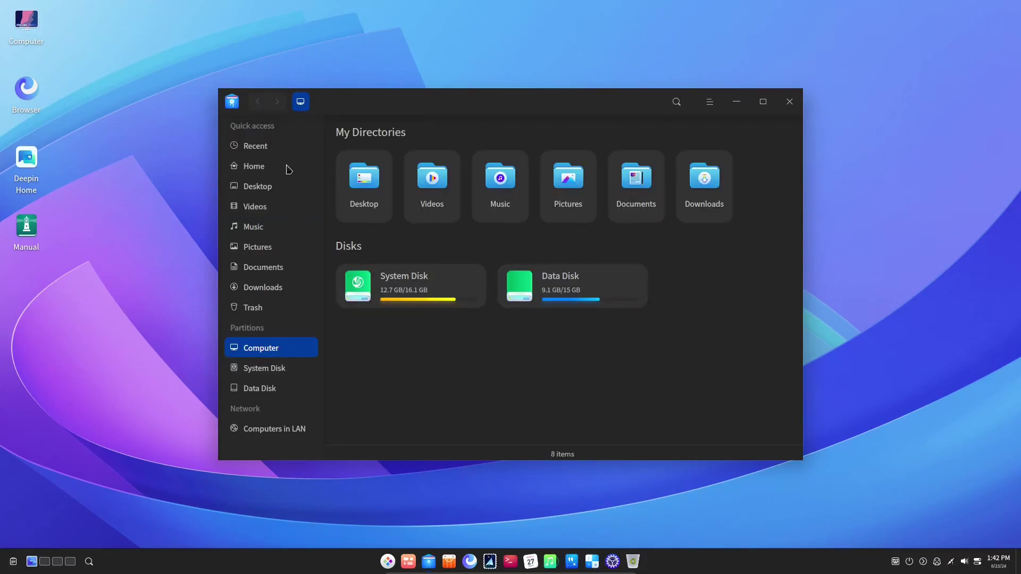
pyautogui.click(789, 102)
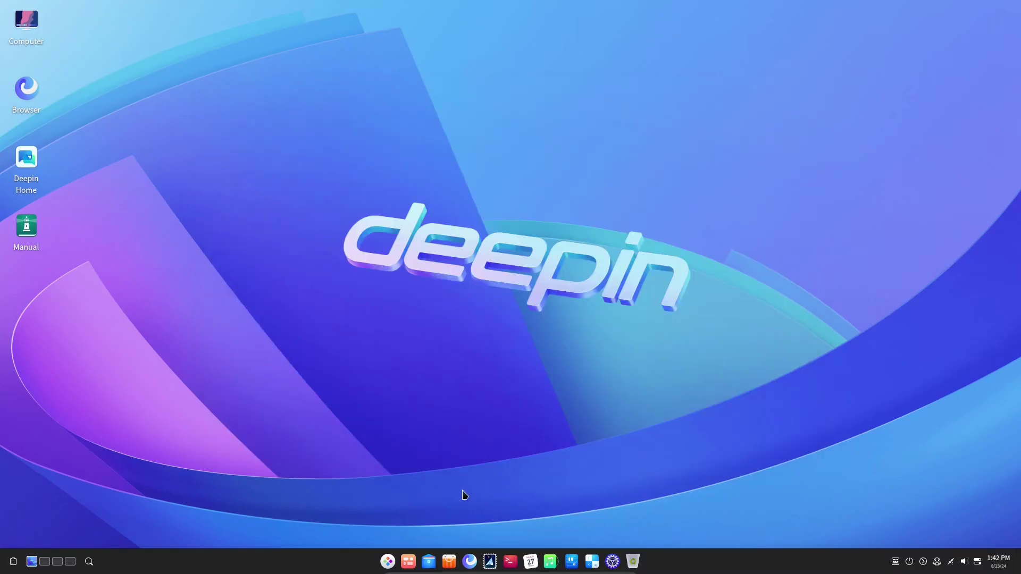
pyautogui.press('super')
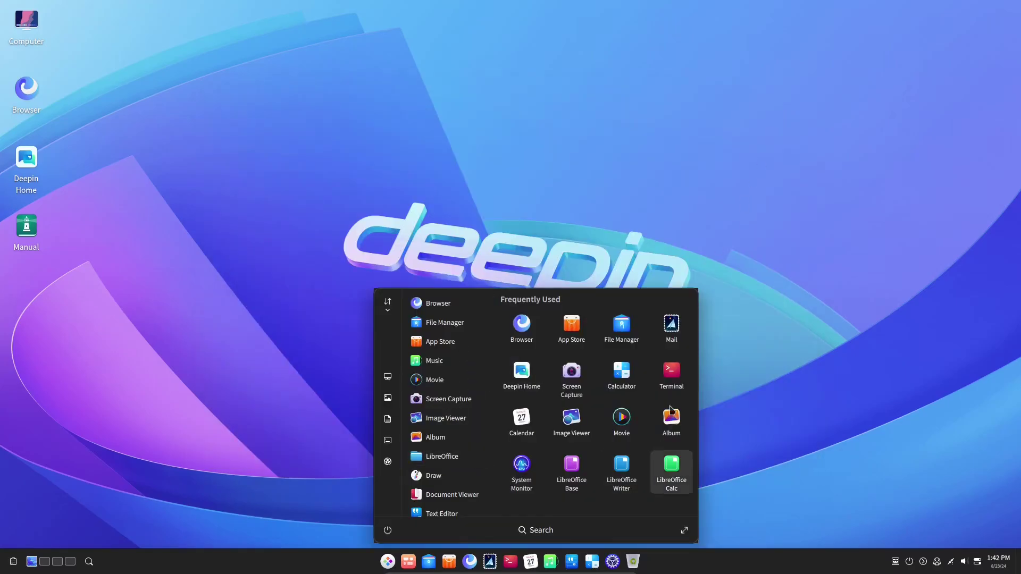
pyautogui.click(519, 337)
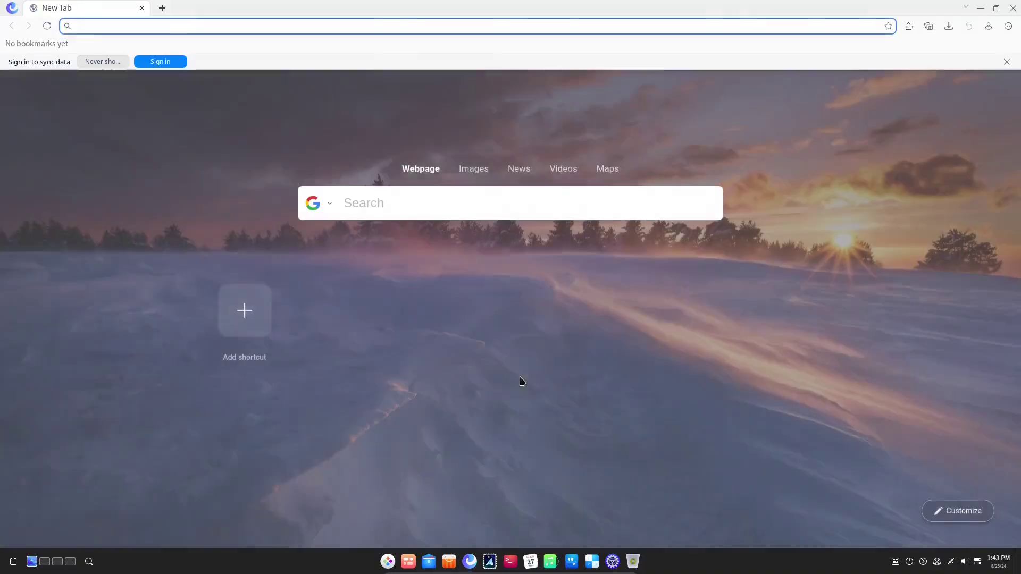
# Check the browser's About information, then return to the new tab page.
pyautogui.click(1009, 26)
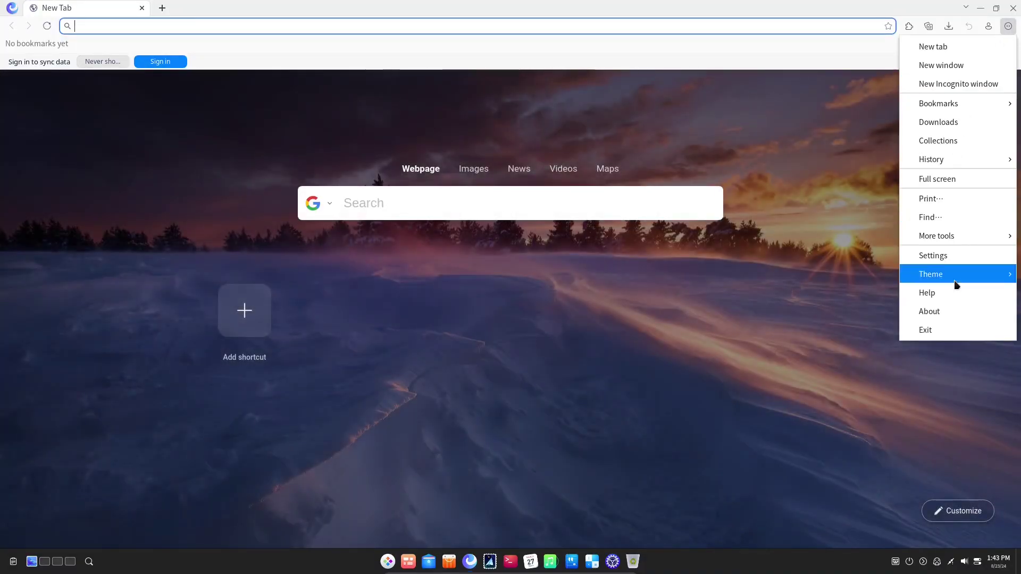
pyautogui.click(947, 313)
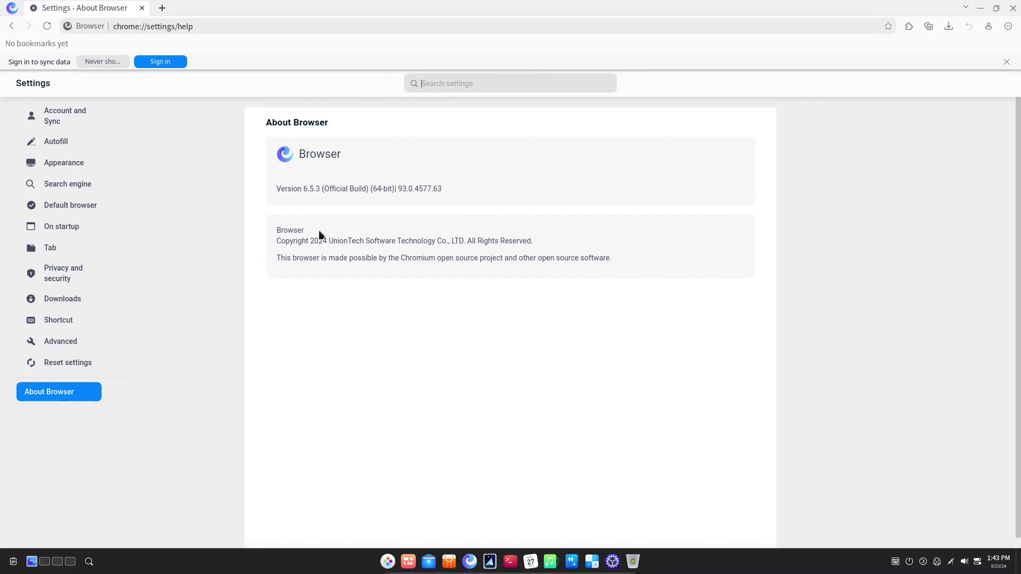
pyautogui.moveTo(346, 240); pyautogui.dragTo(615, 261)
pyautogui.click(614, 261)
pyautogui.click(11, 26)
# Open the extensions management page and turn on Developer mode.
pyautogui.click(909, 26)
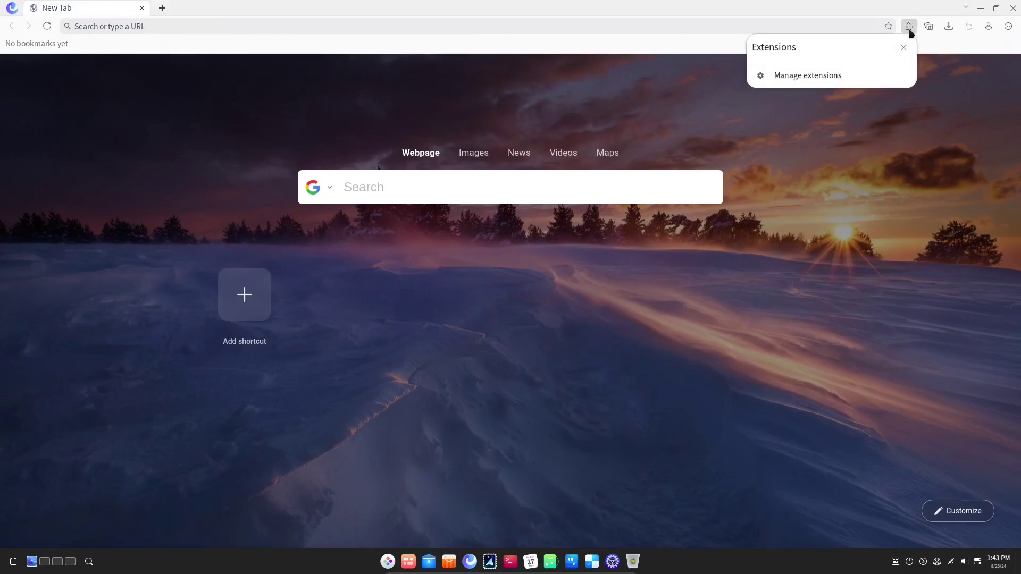
pyautogui.click(871, 73)
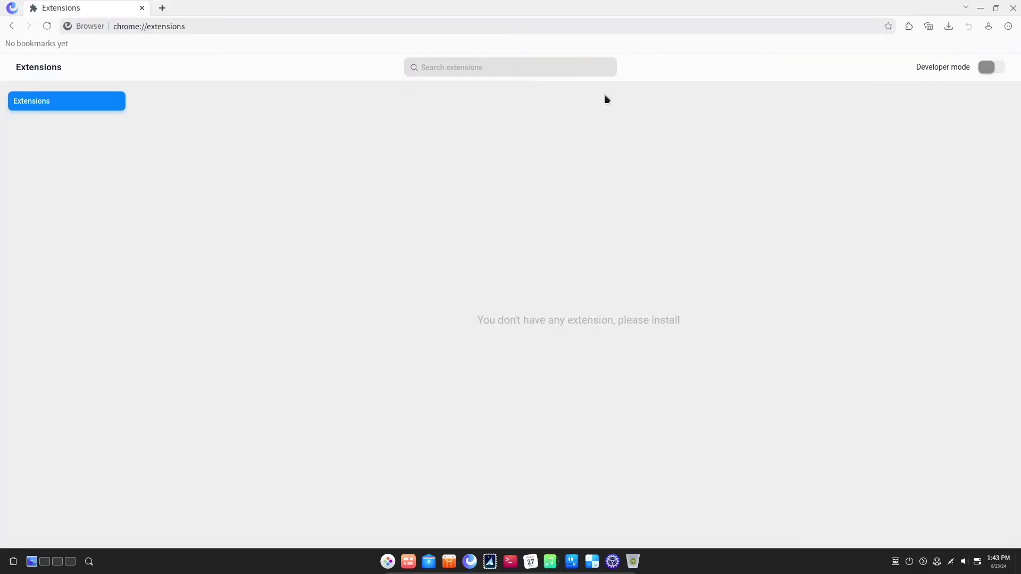
pyautogui.click(987, 67)
# Search for 'chrome web store' and open the Chrome Web Store result.
pyautogui.click(557, 70)
pyautogui.write('ub')
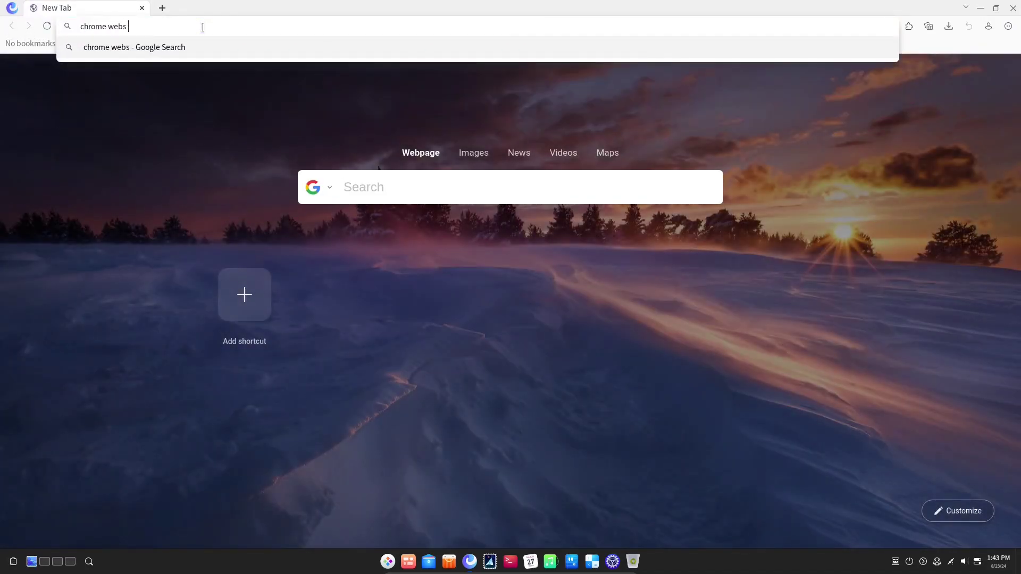
pyautogui.press('Return')
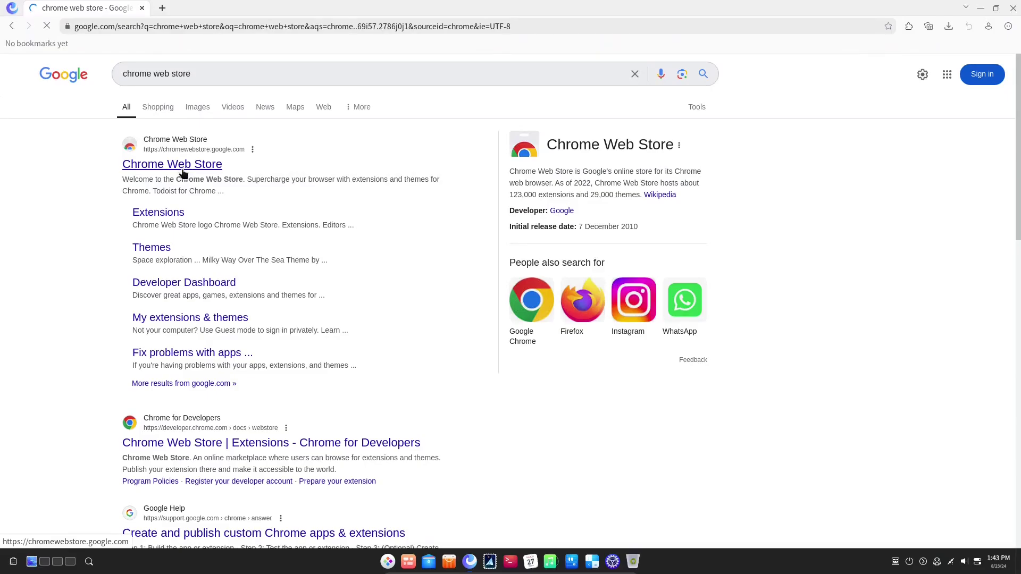
pyautogui.click(185, 175)
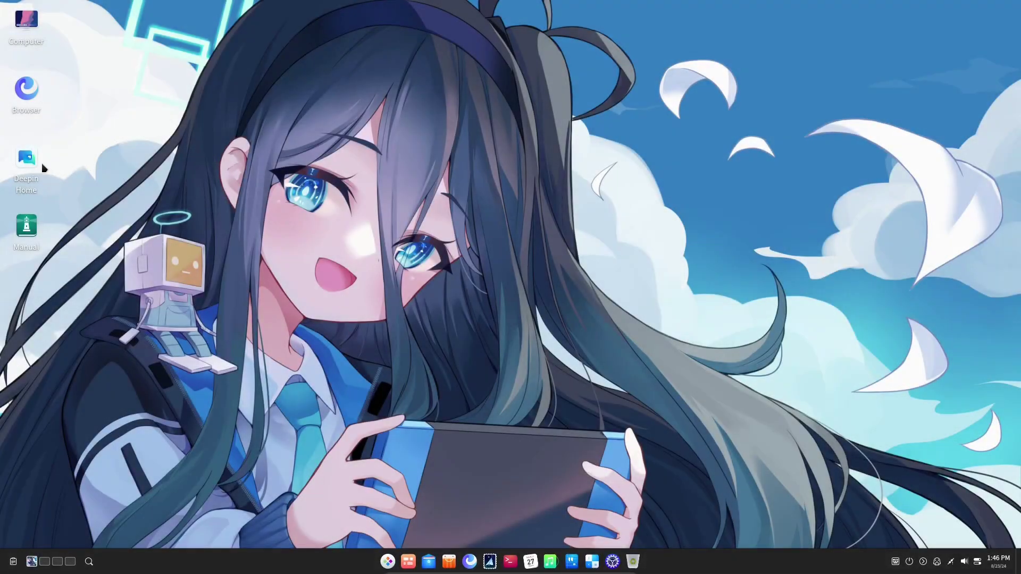
pyautogui.click(33, 167)
pyautogui.doubleClick(33, 167)
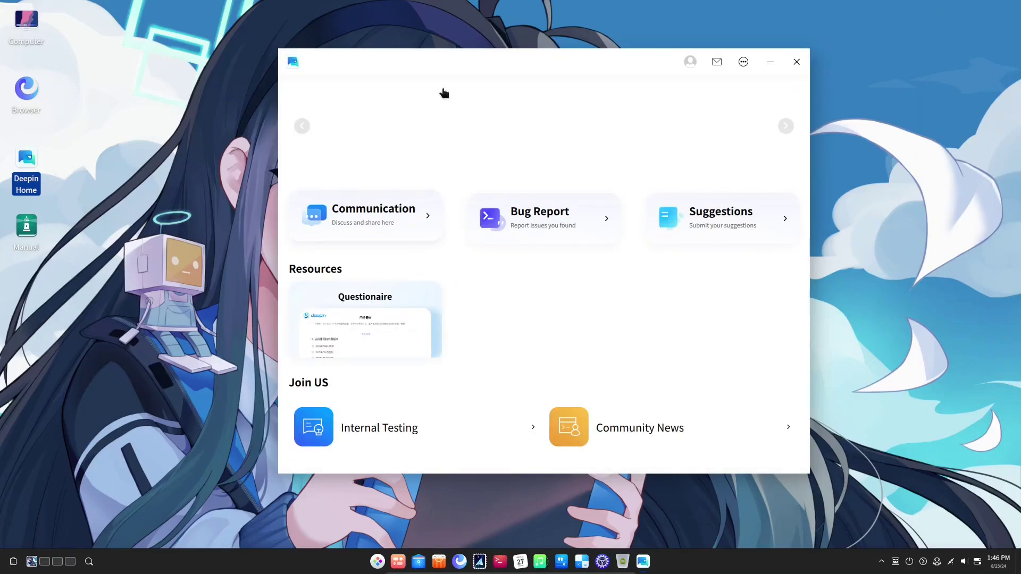
pyautogui.moveTo(480, 67); pyautogui.dragTo(454, 74)
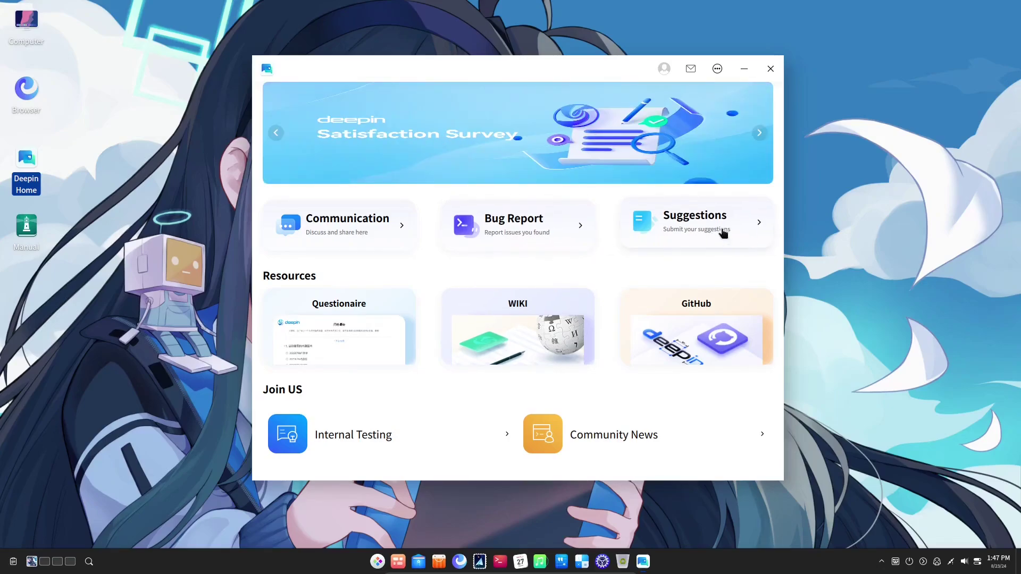
# Close Deepin Home, open the Manual from the desktop, and open its Terminal guide.
pyautogui.click(771, 69)
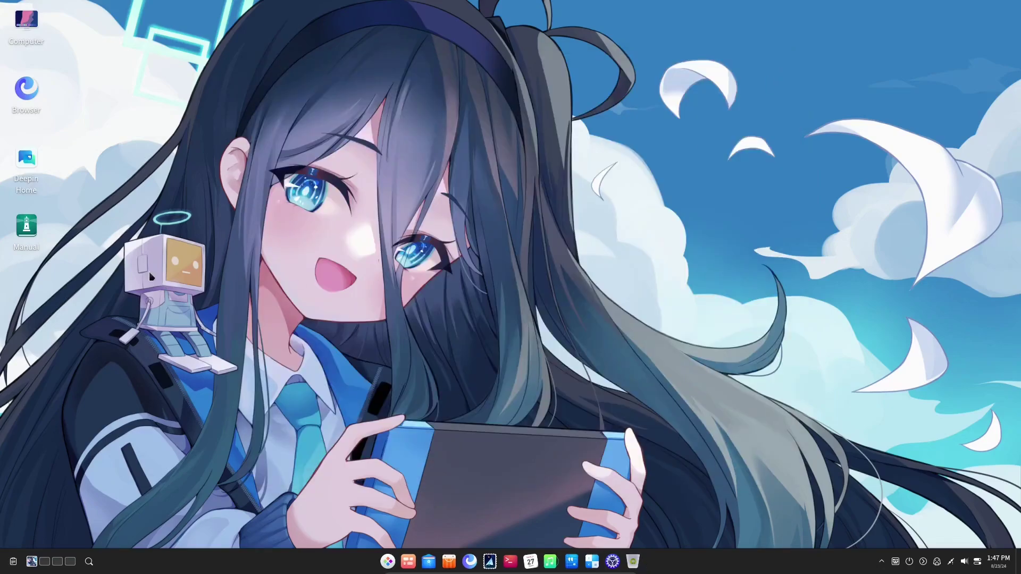
pyautogui.click(26, 233)
pyautogui.doubleClick(27, 233)
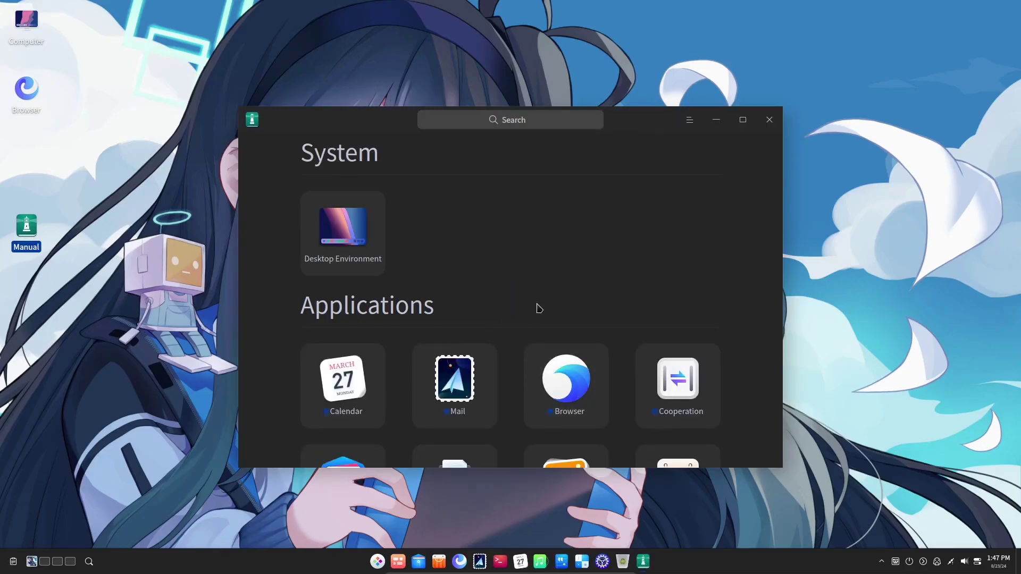
pyautogui.scroll(-15, 537, 308)
pyautogui.click(608, 356)
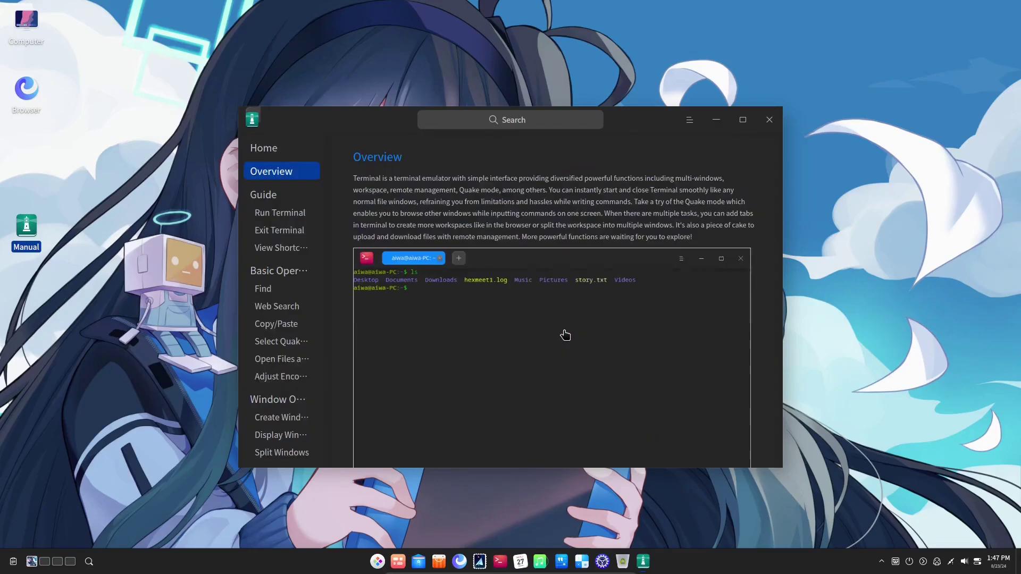
pyautogui.scroll(-1, 366, 205)
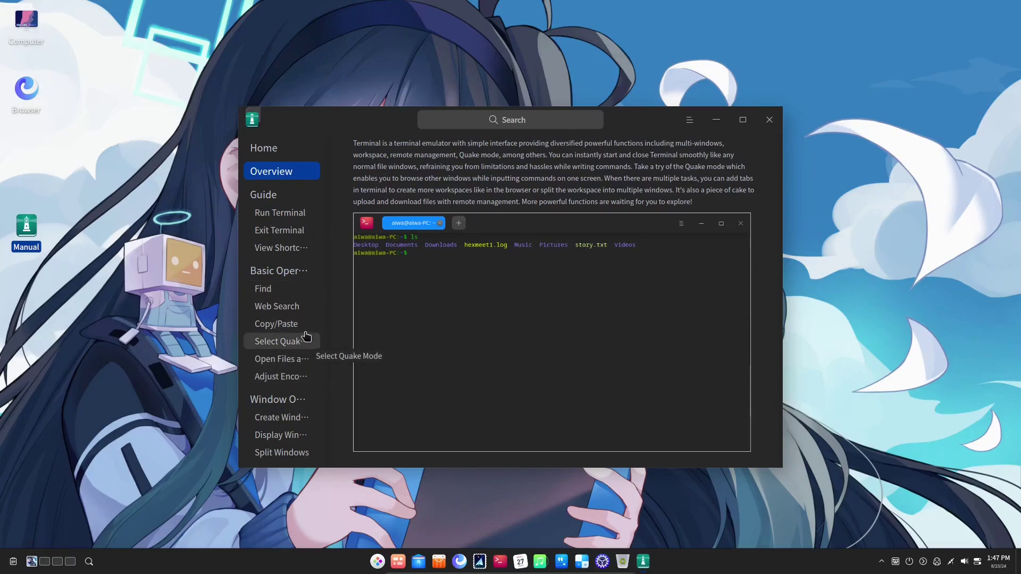
# Step through the Terminal guide sections from Run Terminal down to Split Windows.
pyautogui.click(287, 220)
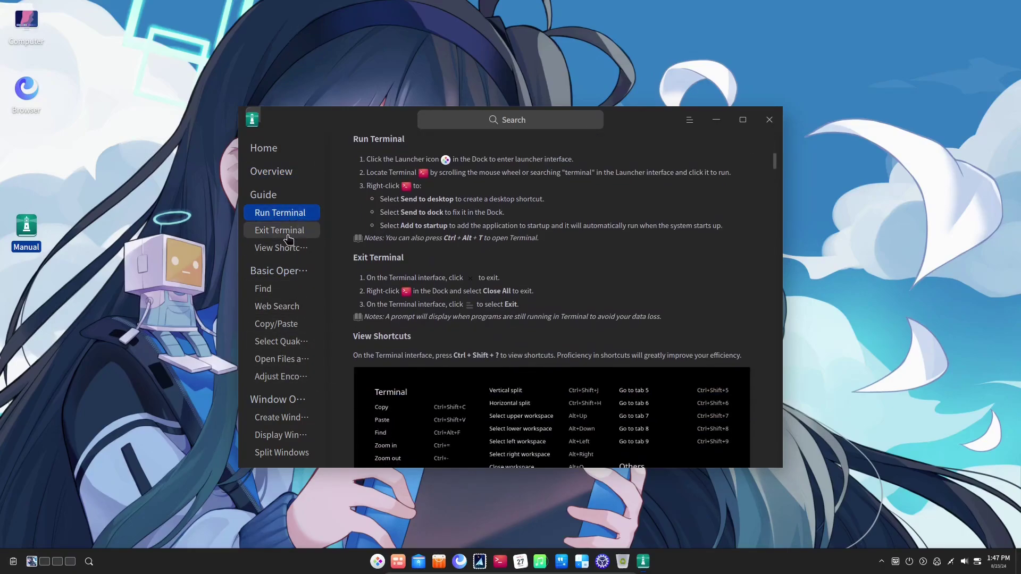
pyautogui.click(290, 233)
pyautogui.click(292, 247)
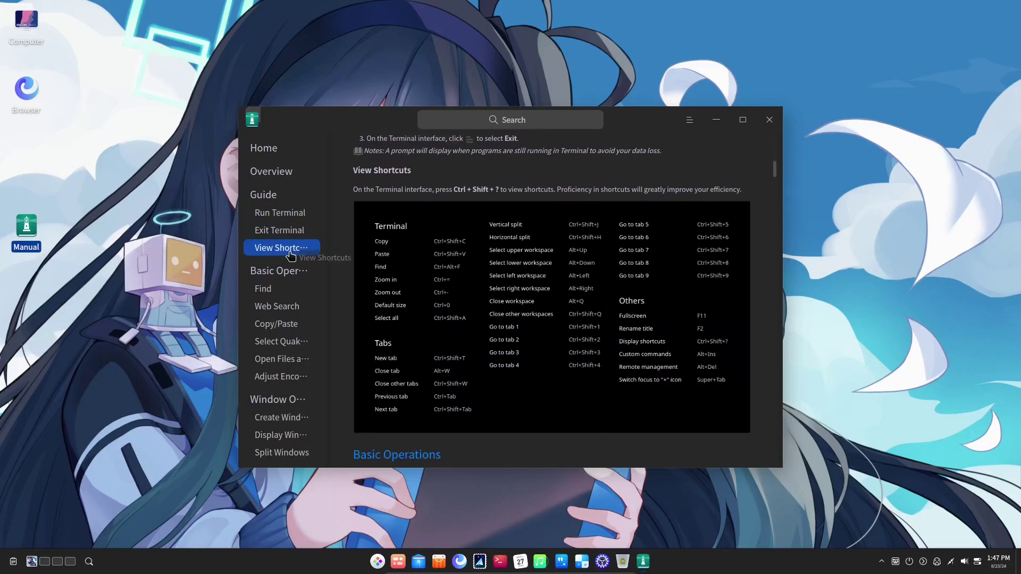
pyautogui.click(282, 271)
pyautogui.click(278, 289)
pyautogui.click(286, 307)
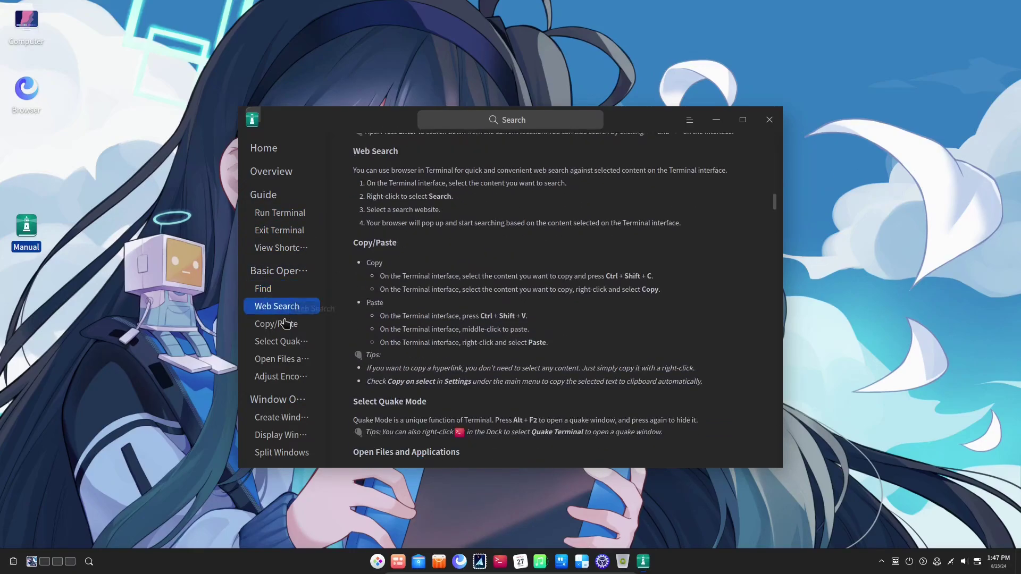
pyautogui.click(279, 324)
pyautogui.click(287, 341)
pyautogui.click(288, 357)
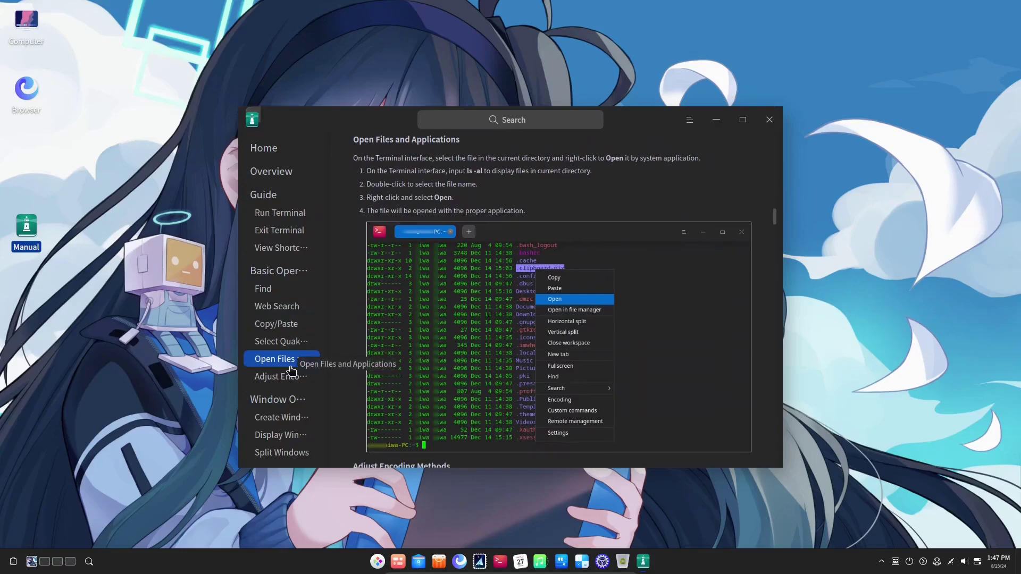
pyautogui.click(282, 377)
pyautogui.click(289, 400)
pyautogui.click(292, 422)
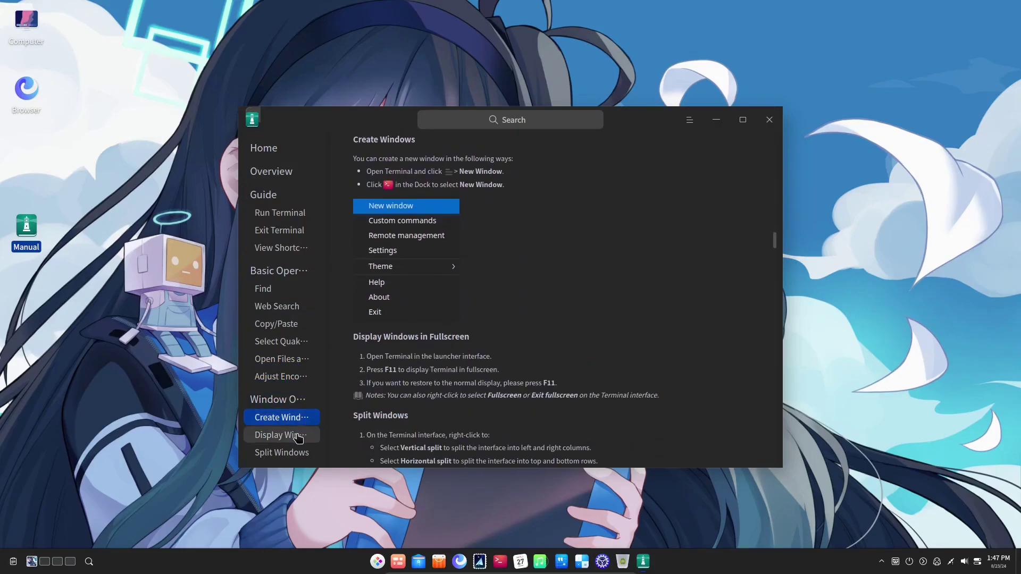
pyautogui.click(286, 435)
pyautogui.click(290, 452)
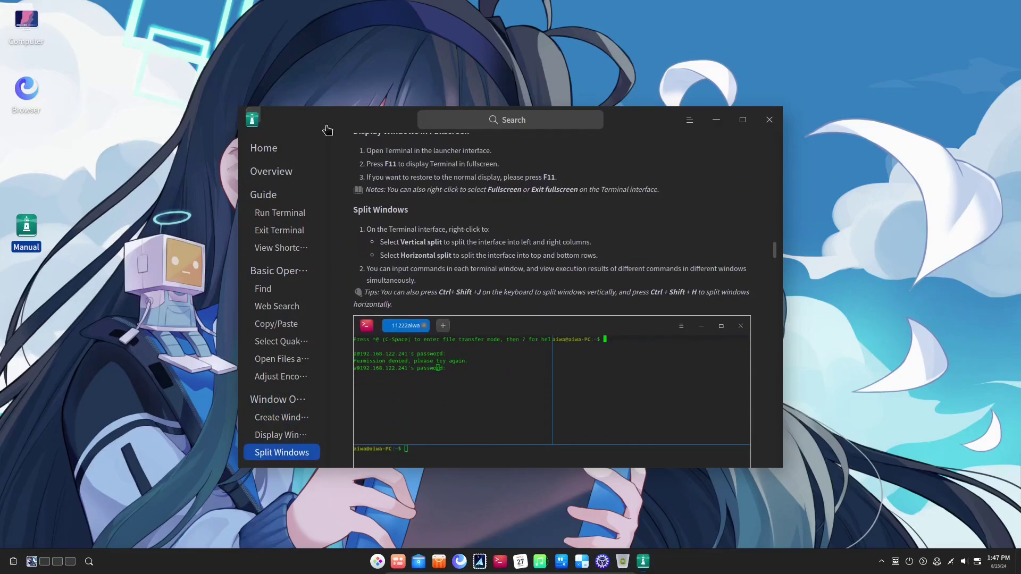
# Close the Manual and move its desktop icon up beneath Browser.
pyautogui.click(770, 119)
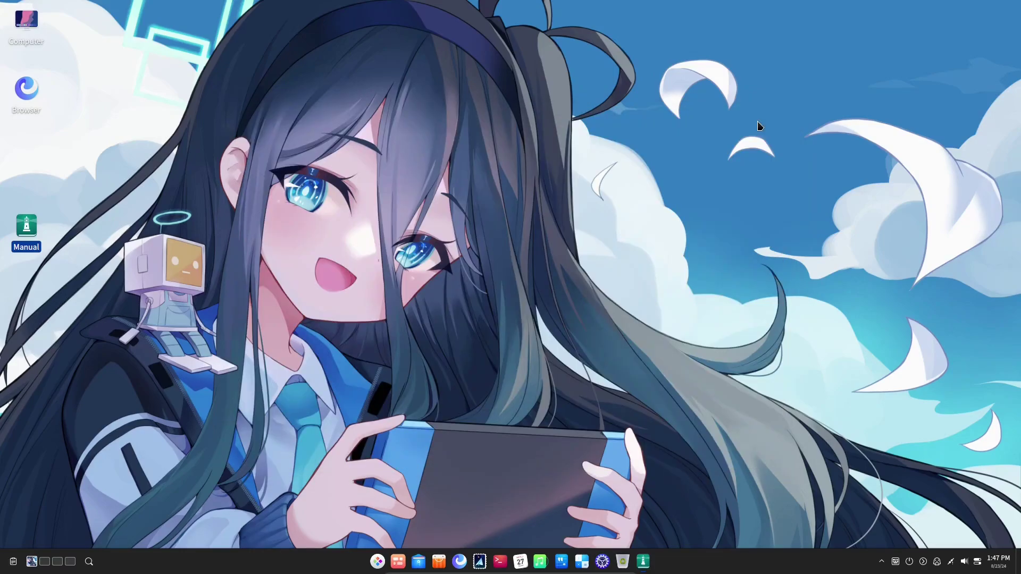
pyautogui.click(29, 244)
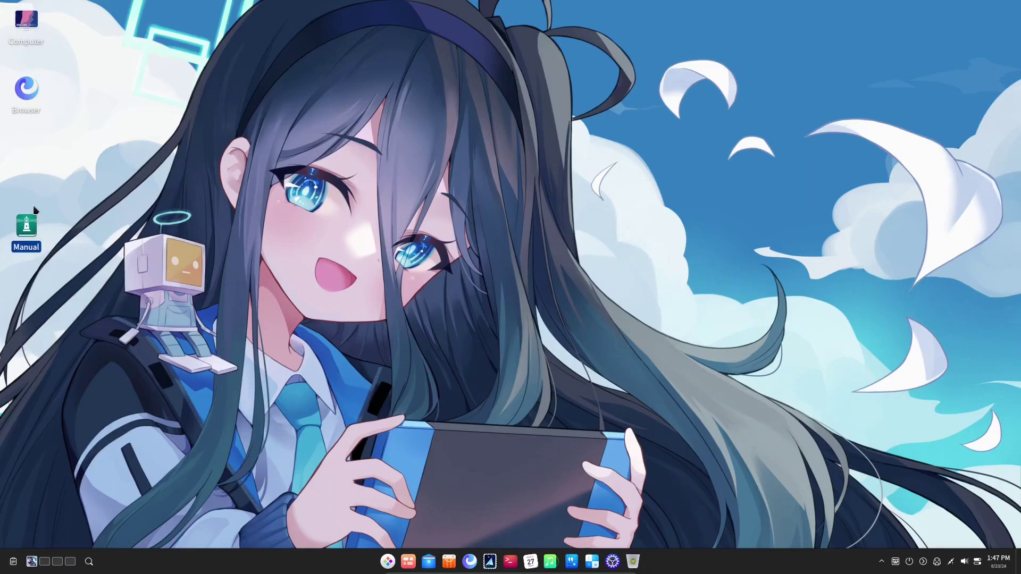
pyautogui.moveTo(33, 210); pyautogui.dragTo(33, 160)
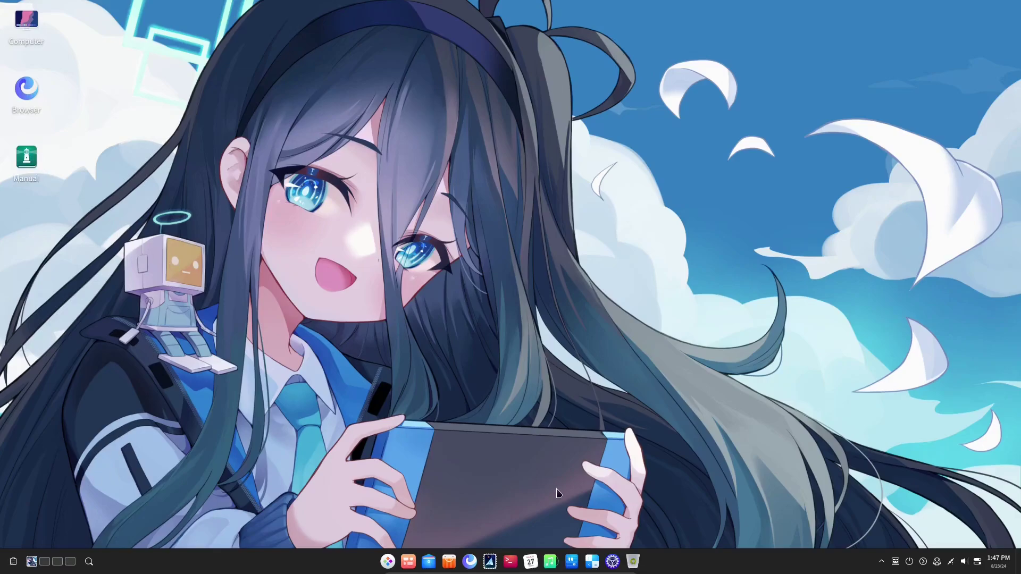
# Launch App Store, scroll through its Hot Apps sections, and show the 21 installed apps under Manage.
pyautogui.press('super')
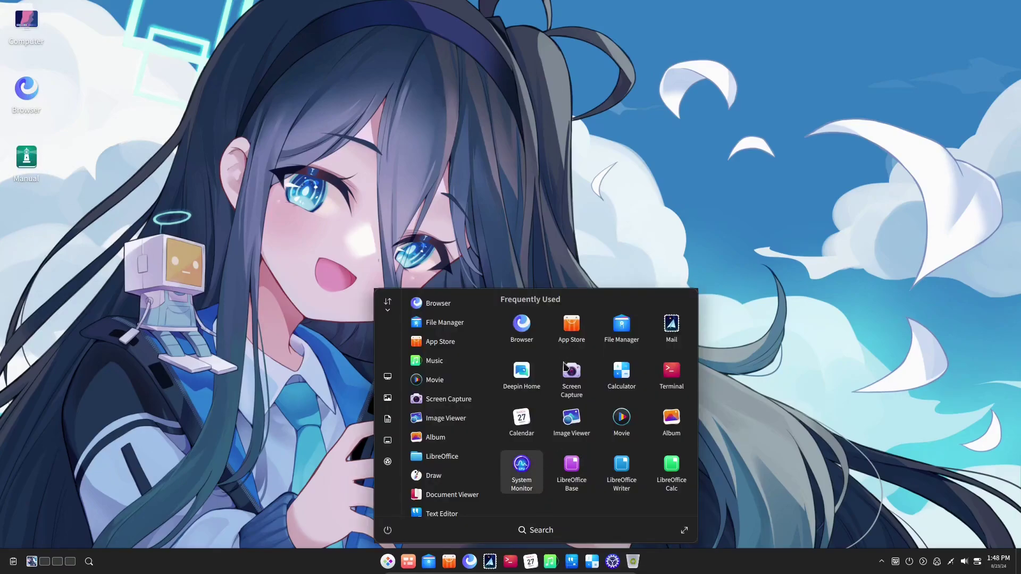
pyautogui.click(565, 334)
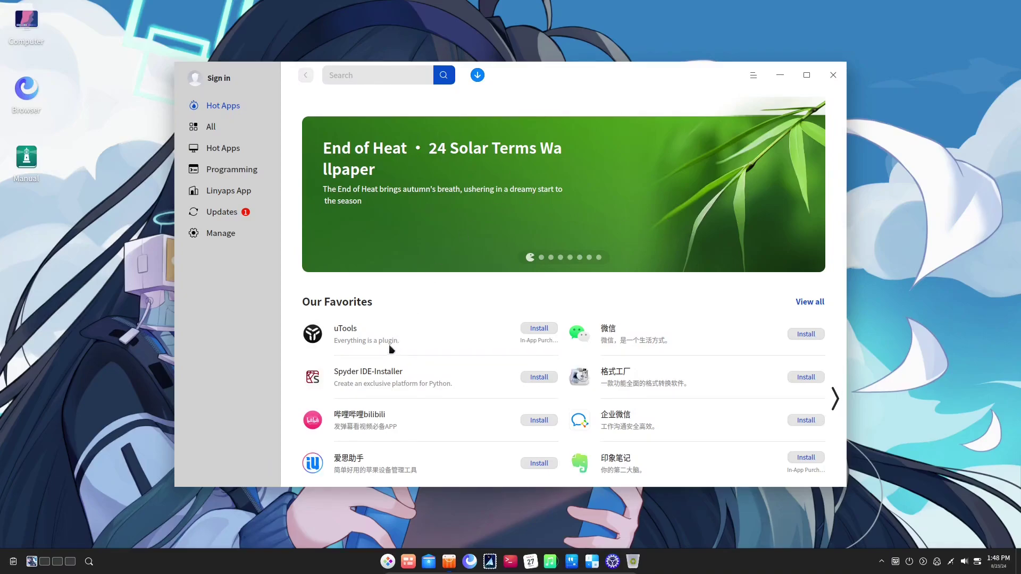
pyautogui.scroll(-5, 673, 331)
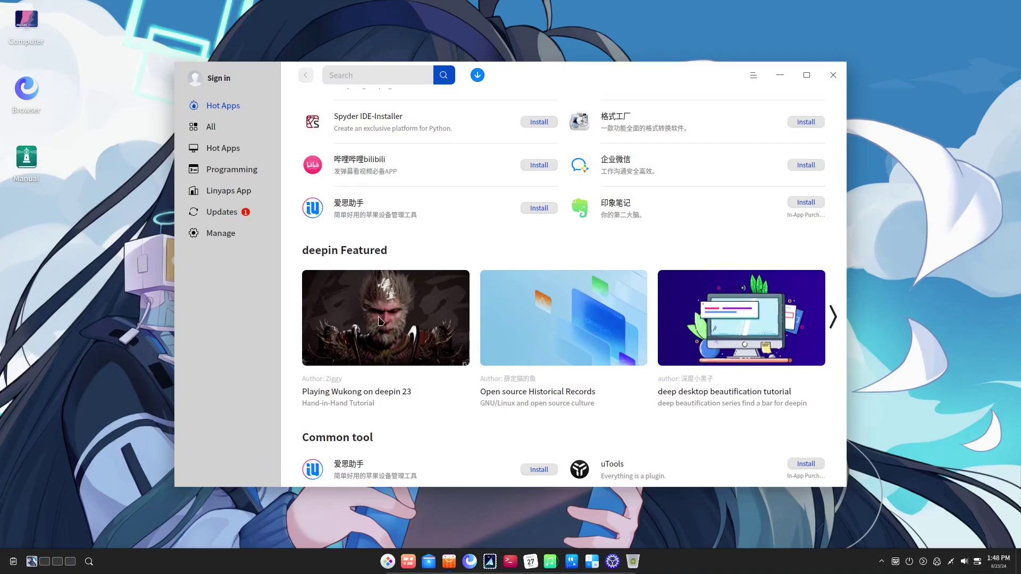
pyautogui.scroll(-5, 392, 383)
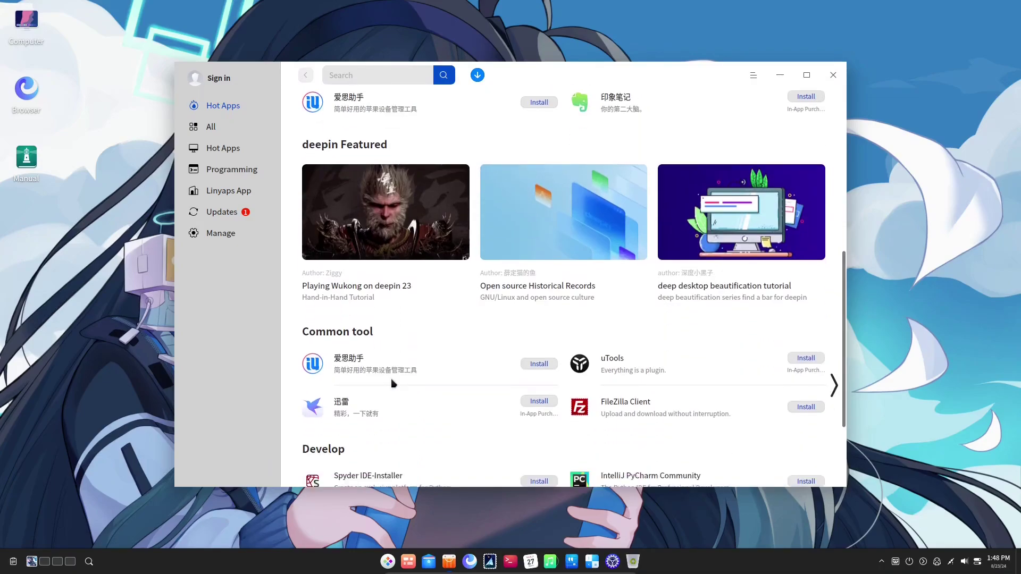
pyautogui.scroll(4, 394, 383)
pyautogui.scroll(-5, 394, 383)
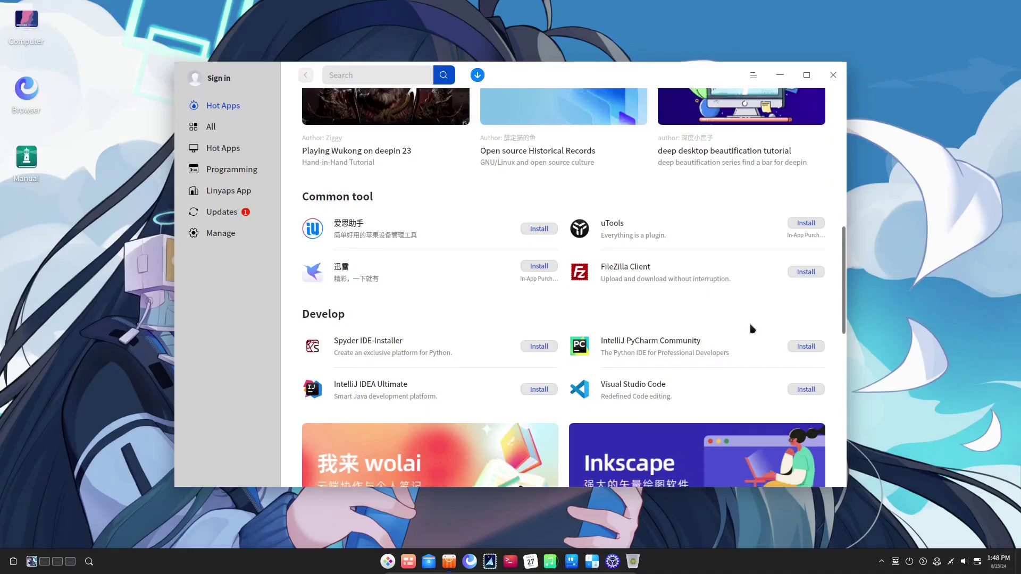
pyautogui.scroll(-3, 803, 335)
pyautogui.scroll(-7, 803, 335)
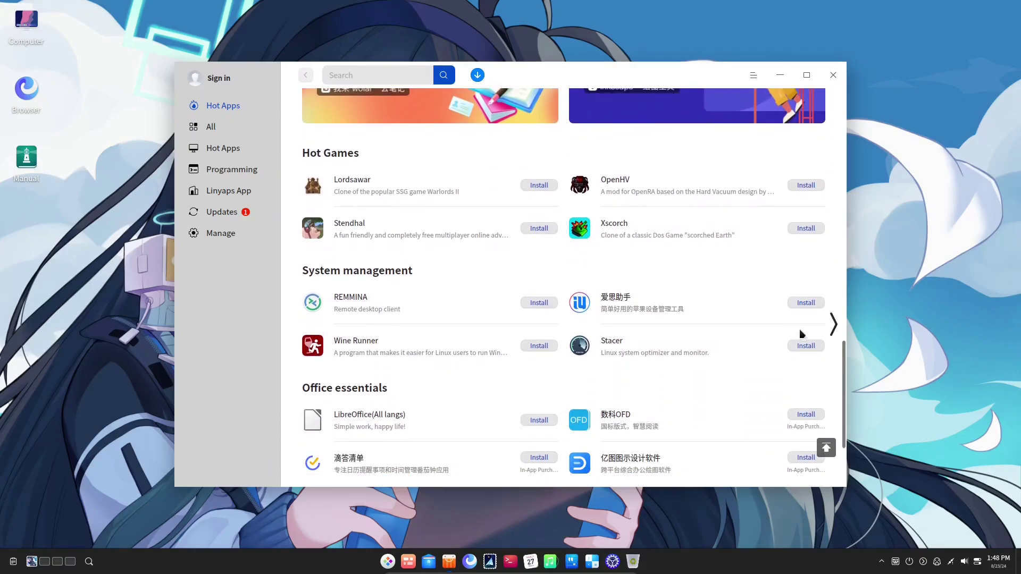
pyautogui.click(224, 234)
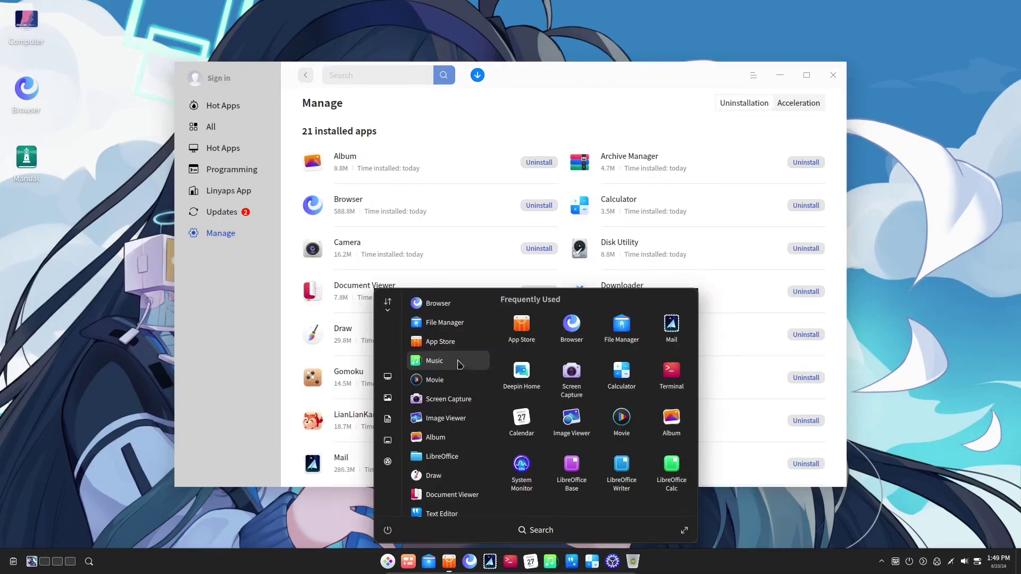
# Close the App Store, view Music's About details, and minimize Music to the tray.
pyautogui.click(831, 79)
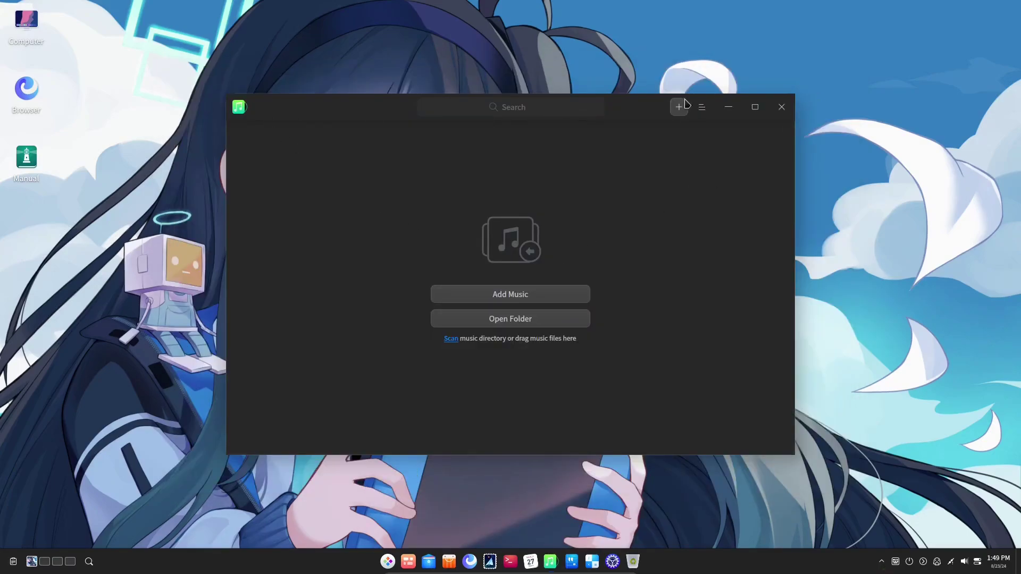
pyautogui.click(702, 107)
pyautogui.click(716, 248)
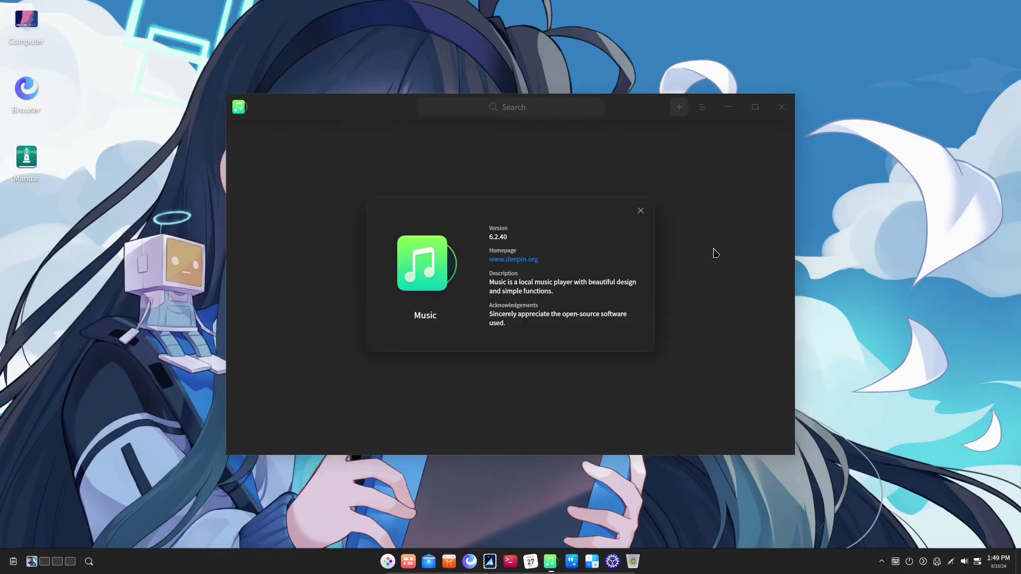
pyautogui.click(644, 211)
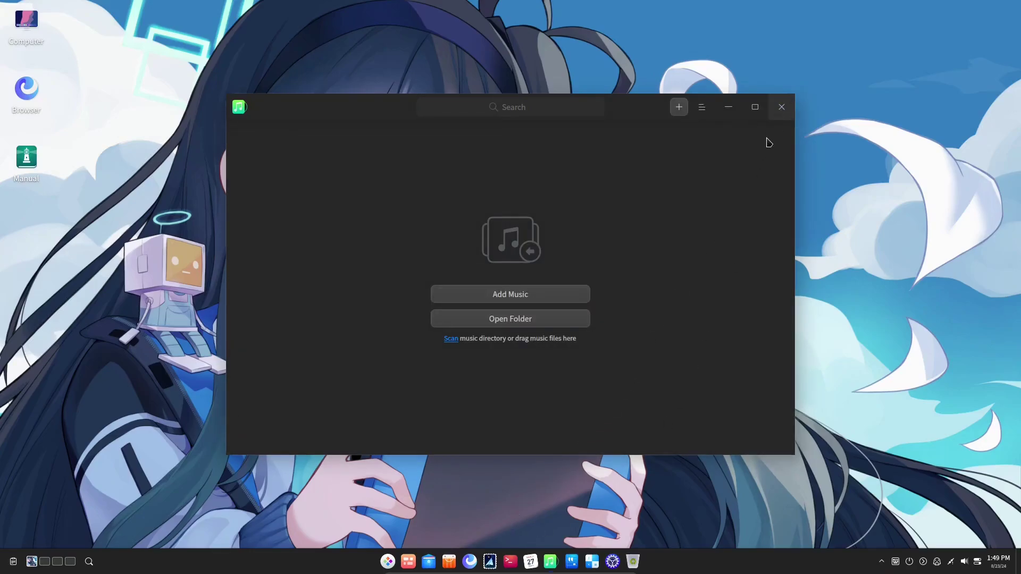
pyautogui.click(774, 107)
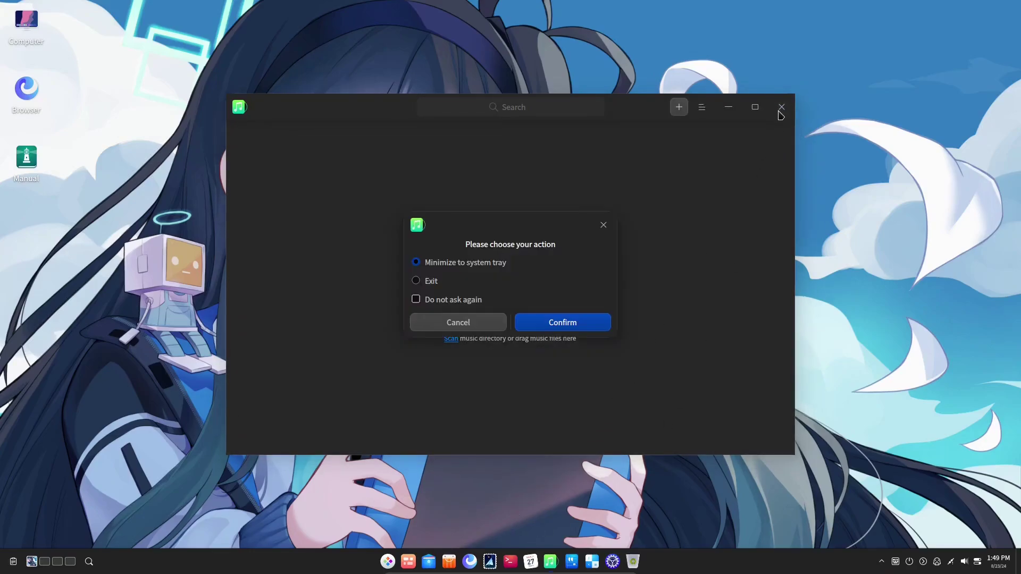
pyautogui.click(564, 323)
# Launch and close the Movie player, then look inside the LibreOffice app group.
pyautogui.press('super')
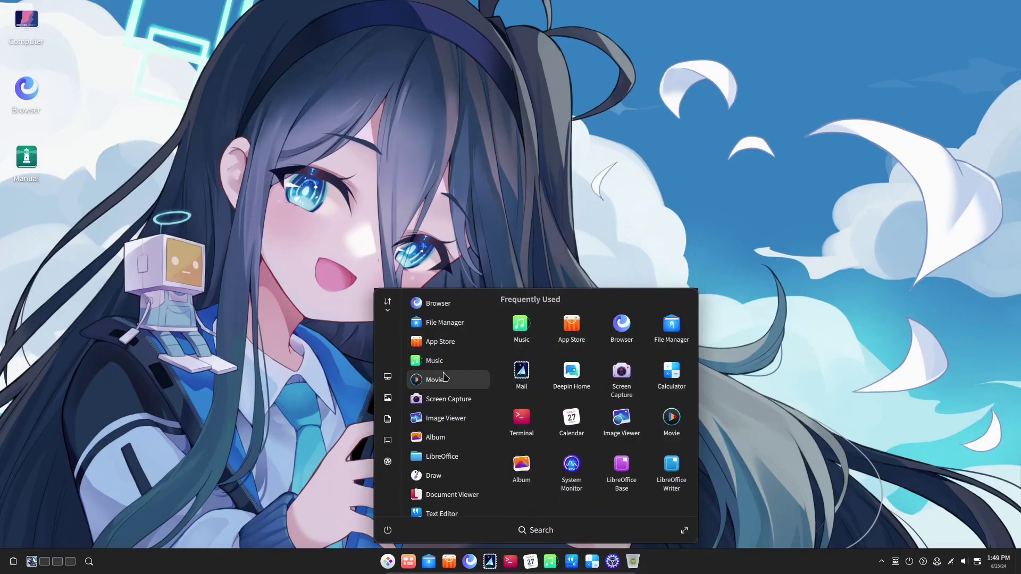
pyautogui.click(447, 379)
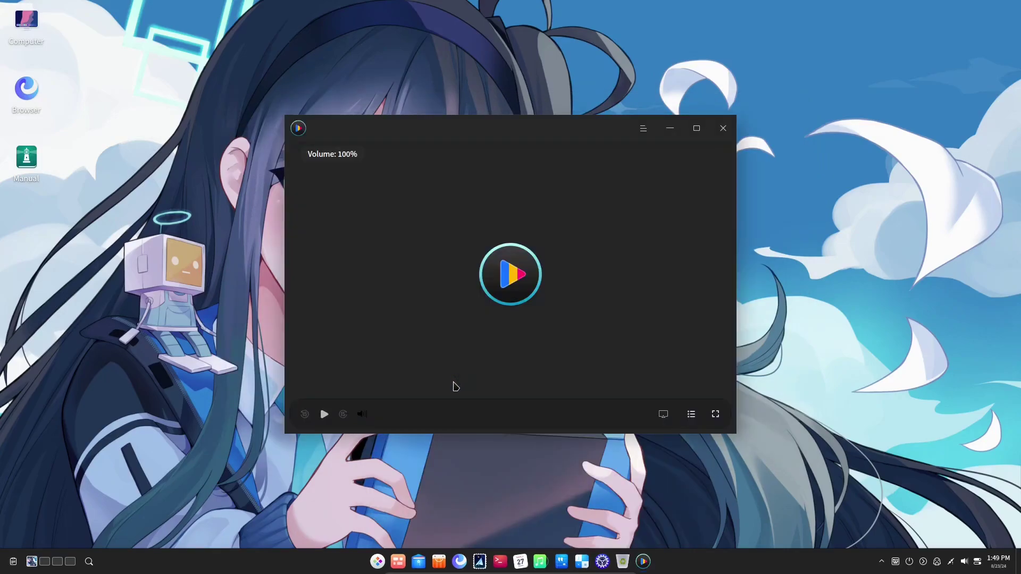
pyautogui.click(723, 129)
pyautogui.press('super')
pyautogui.click(441, 418)
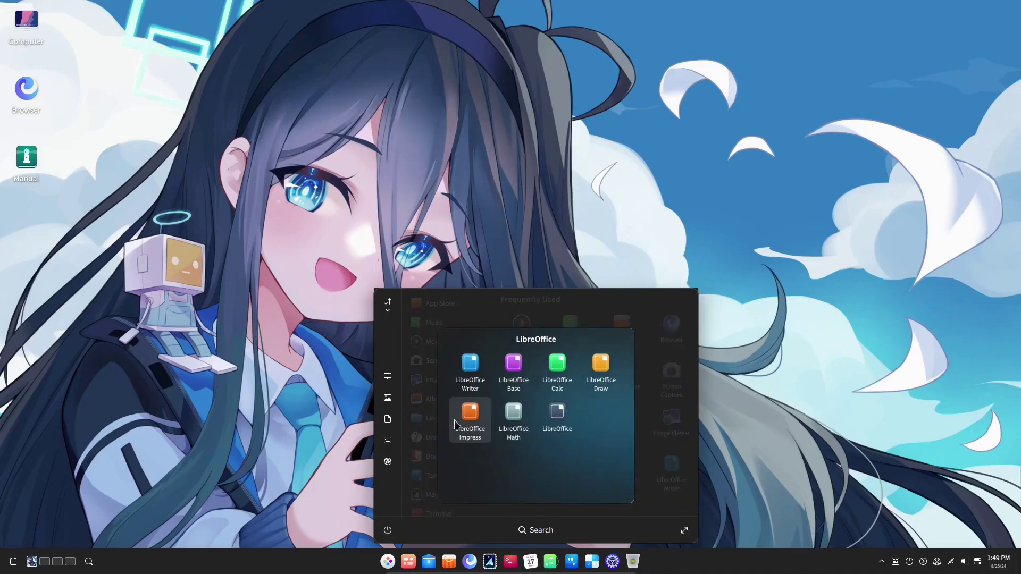
pyautogui.click(481, 519)
# Launch Text Editor and show its About details, version 6.0.18.
pyautogui.scroll(-1, 449, 468)
pyautogui.click(441, 437)
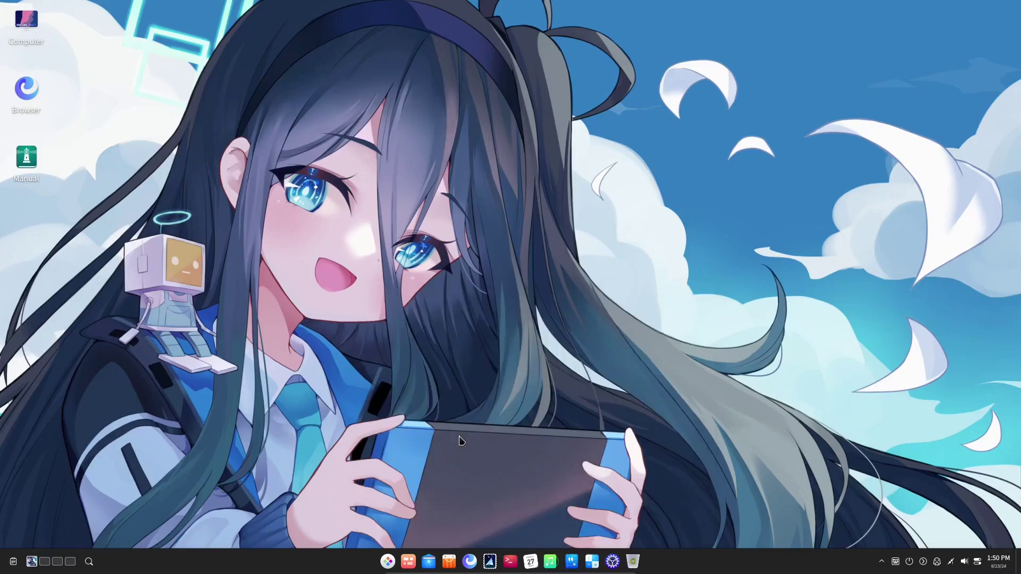
pyautogui.click(684, 128)
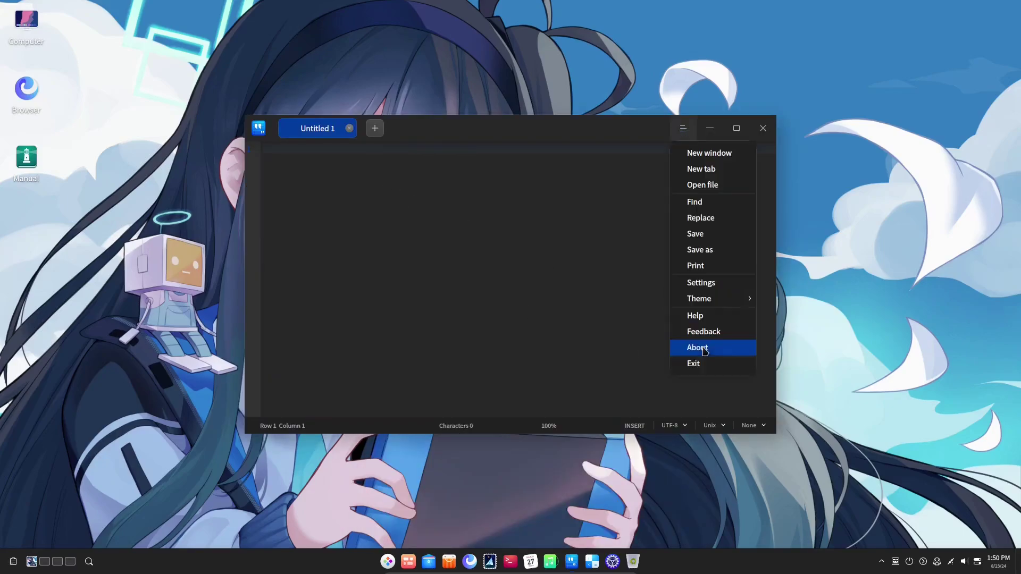
pyautogui.click(705, 346)
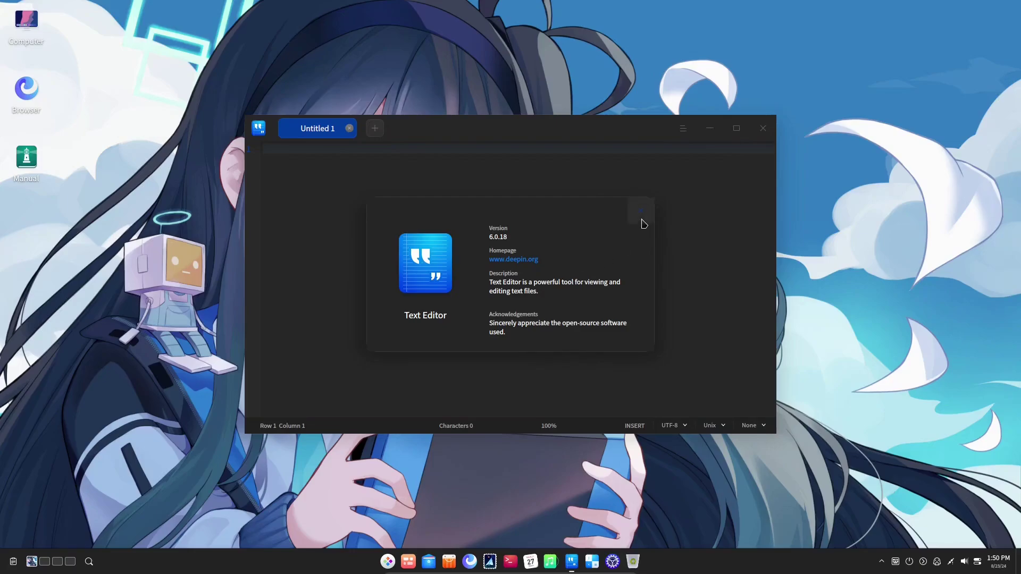
# Close Text Editor, start a Gomoku game, and place a black stone.
pyautogui.click(641, 211)
pyautogui.click(763, 128)
pyautogui.press('super')
pyautogui.scroll(-2, 462, 468)
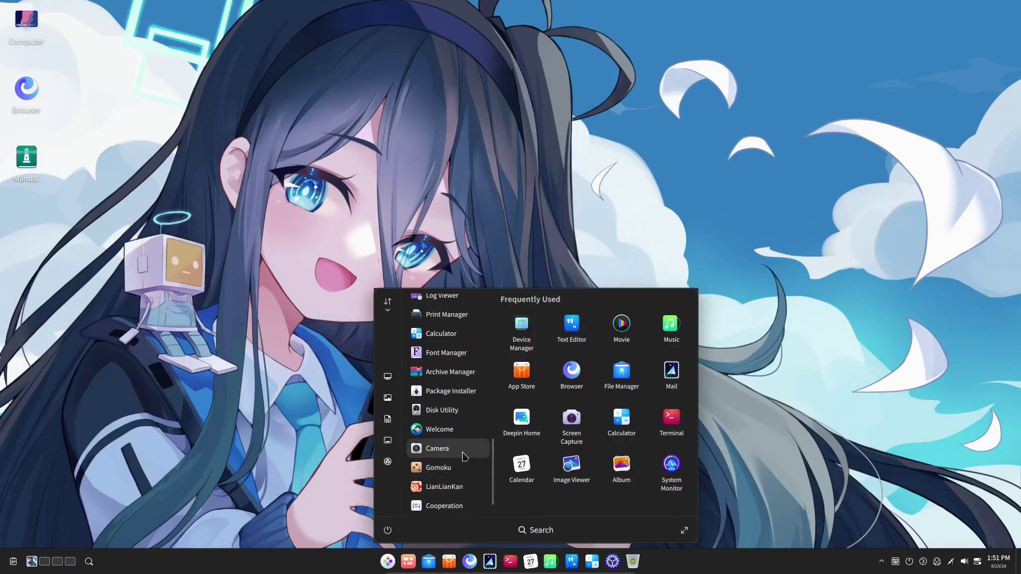
pyautogui.click(462, 468)
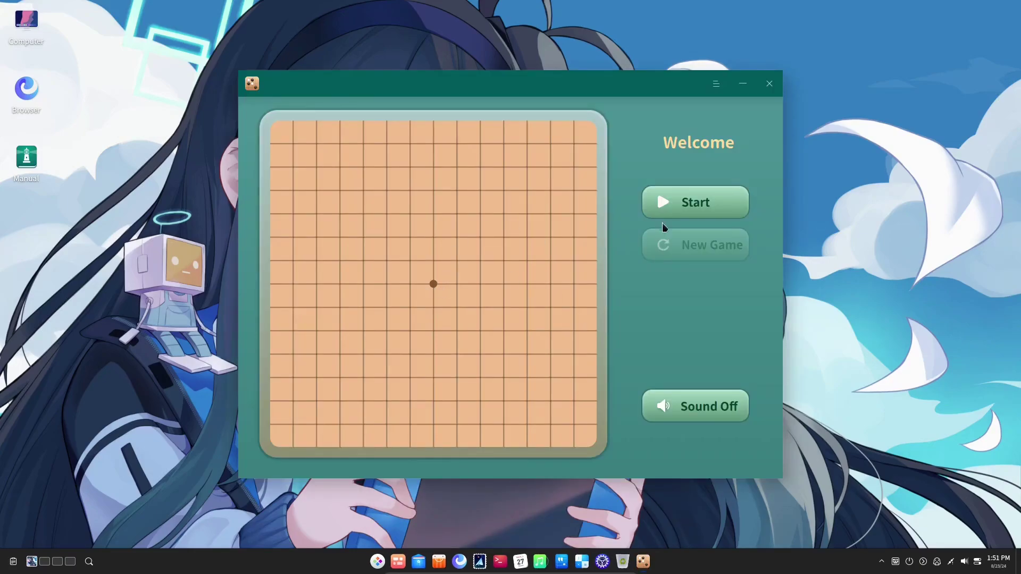
pyautogui.click(666, 215)
pyautogui.click(515, 288)
pyautogui.click(502, 306)
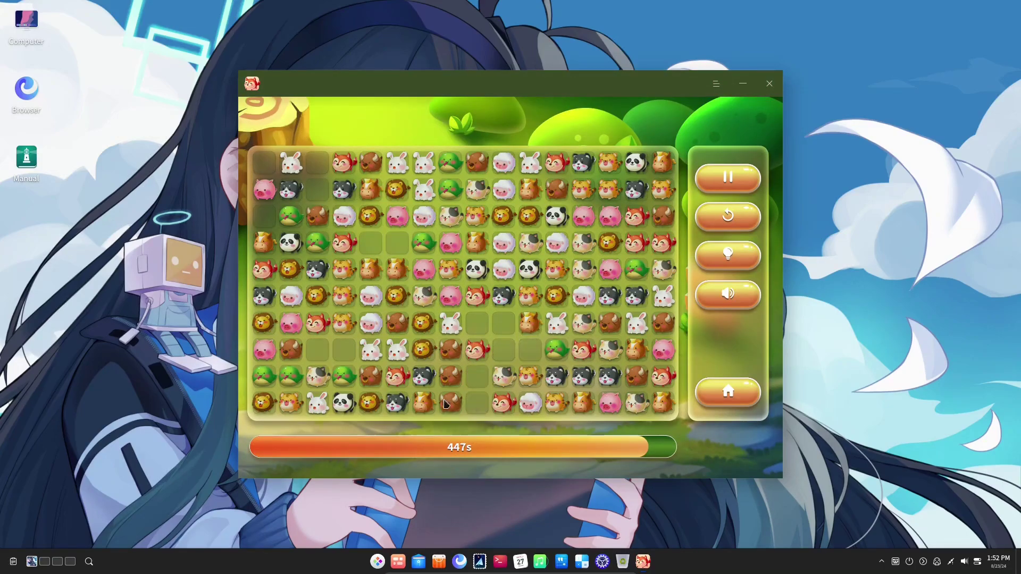
# Match bull and lion tile pairs in LianLianKan, exit it, and launch the Cooperation app.
pyautogui.click(450, 403)
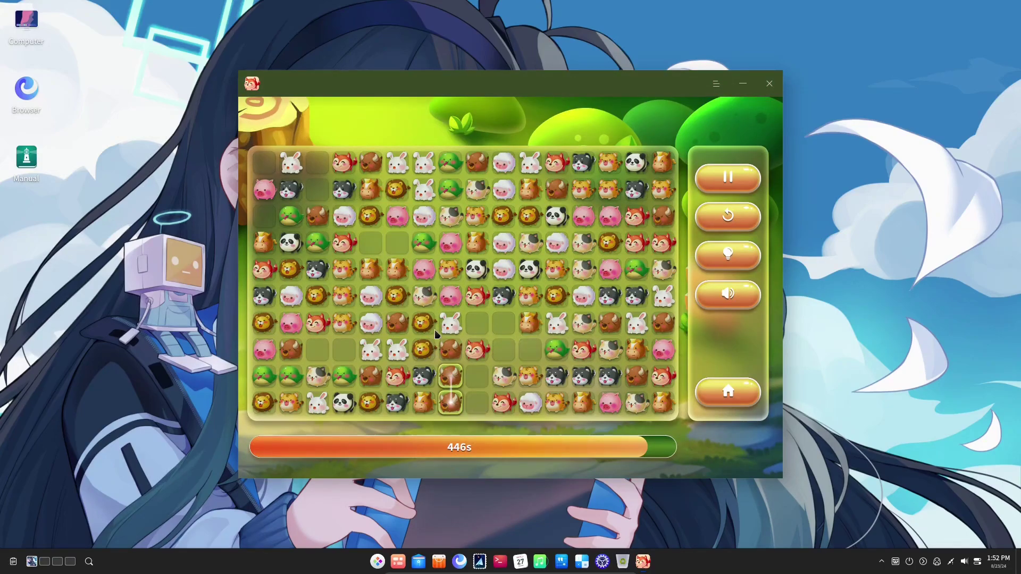
pyautogui.click(424, 324)
pyautogui.click(424, 350)
pyautogui.click(770, 83)
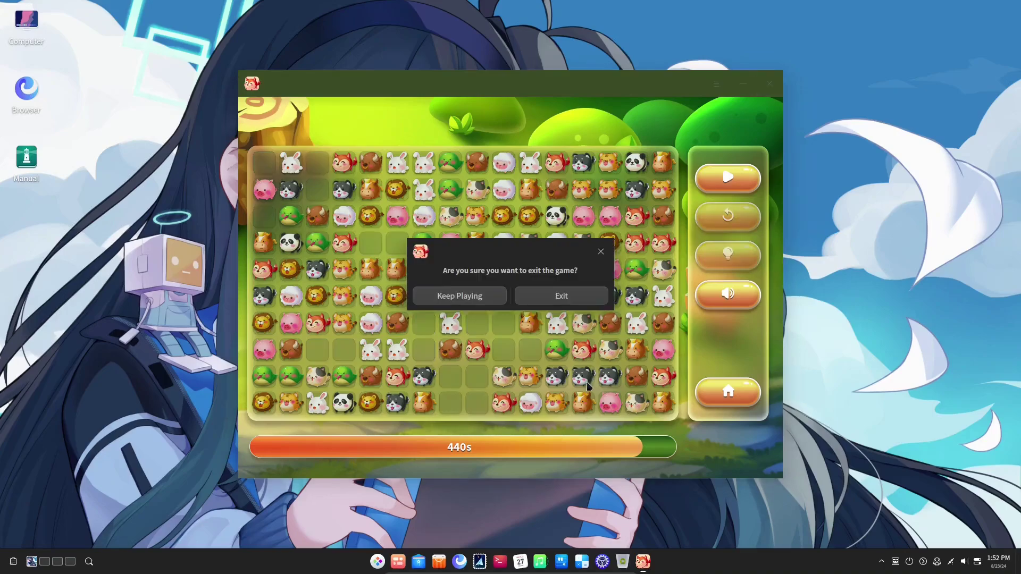
pyautogui.click(562, 296)
pyautogui.click(377, 561)
pyautogui.click(455, 470)
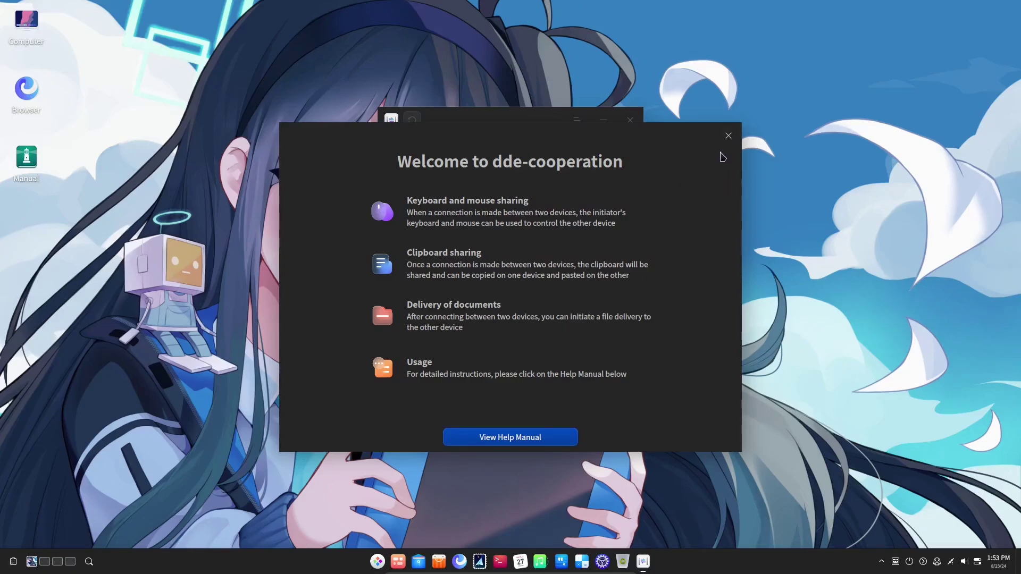
pyautogui.click(732, 141)
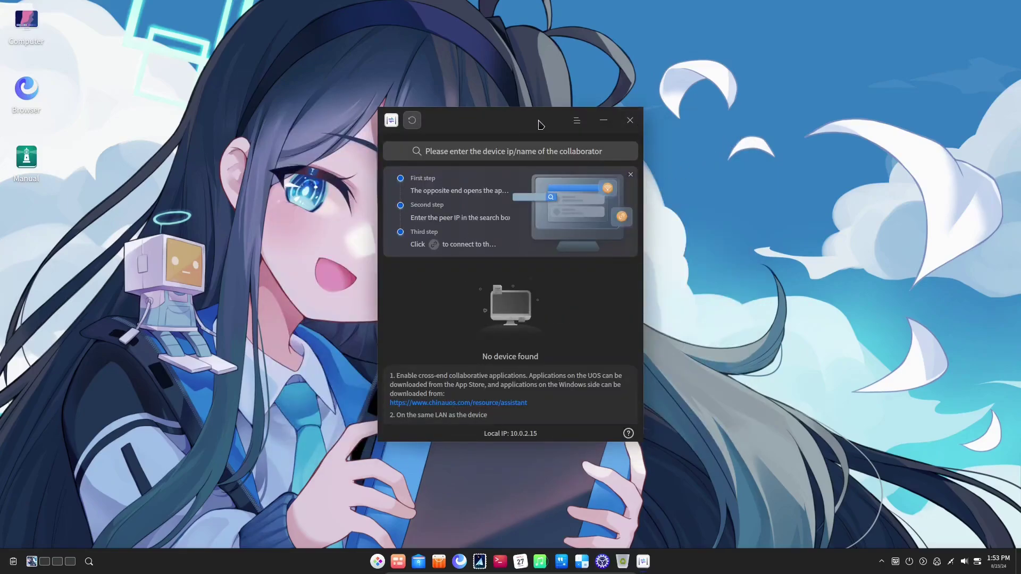
# Close Cooperation and run uname -r in a terminal, showing kernel 6.6.40-amd64-desktop-hwe.
pyautogui.click(630, 118)
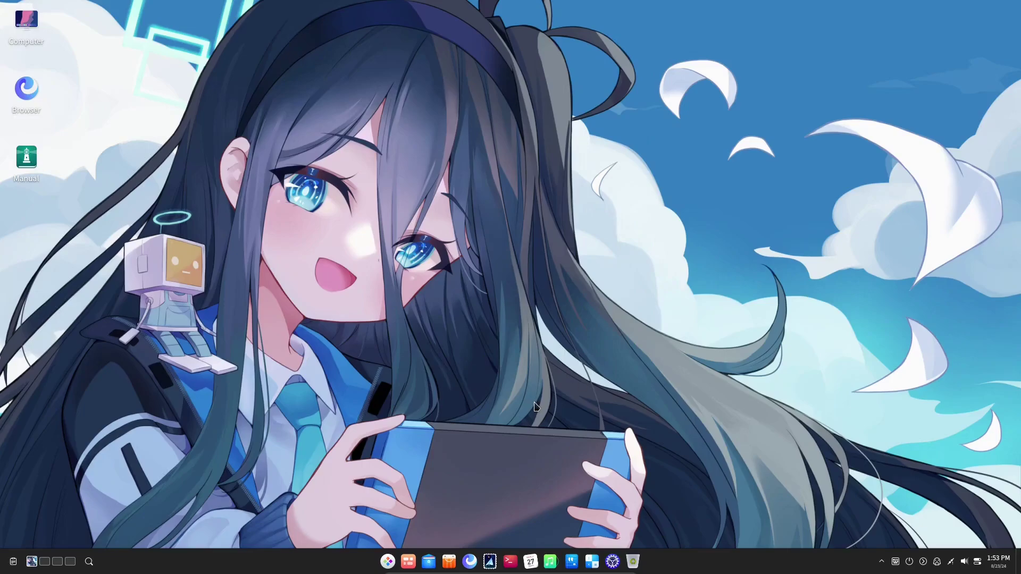
pyautogui.press('super')
pyautogui.press('super')
pyautogui.hotkey('ctrl', 'alt', 't')
pyautogui.write('u')
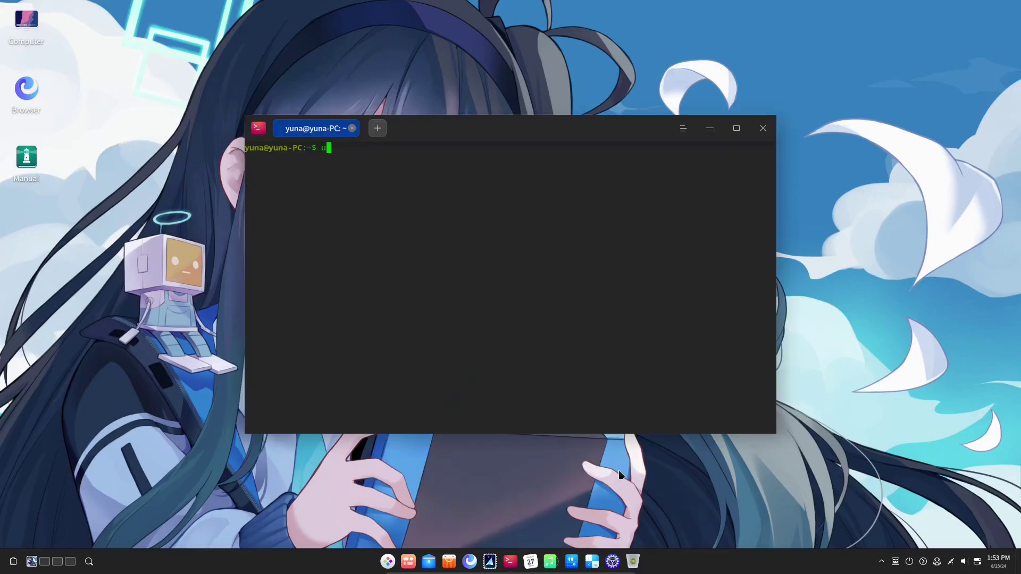
pyautogui.write('name -r')
pyautogui.press('Return')
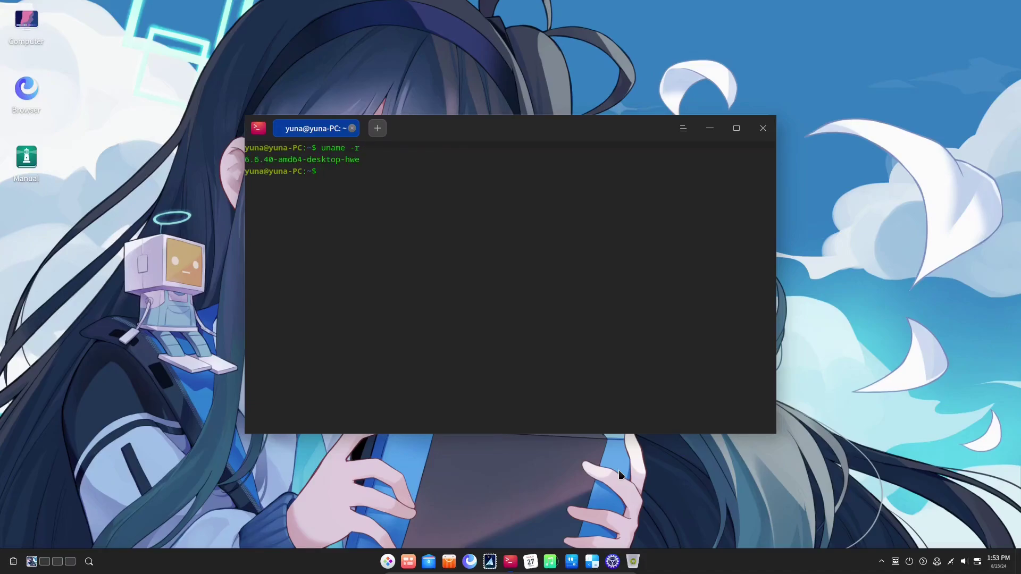
pyautogui.press('super')
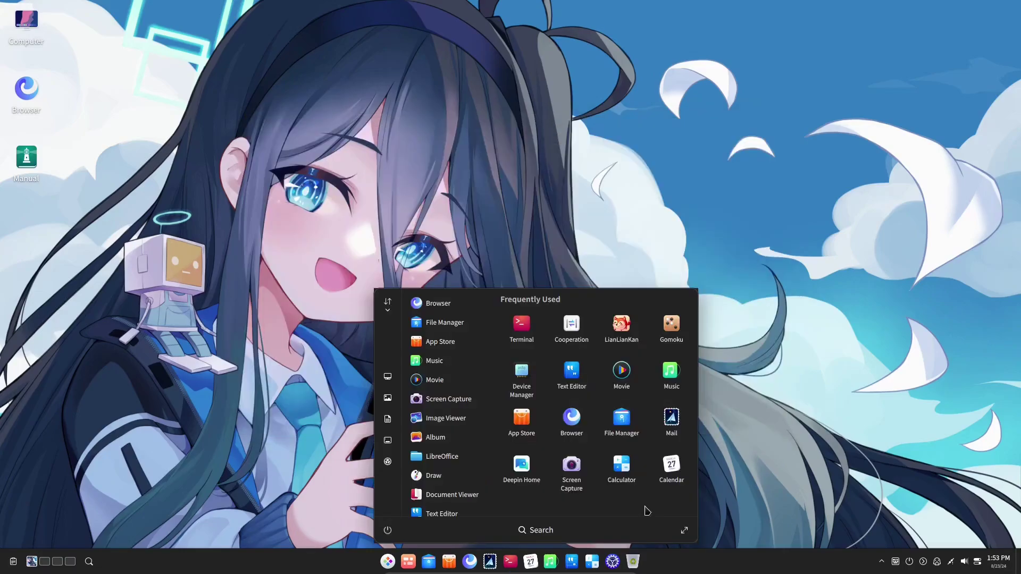
# Sort the launcher's app list by category, then alphabetically by name.
pyautogui.click(389, 303)
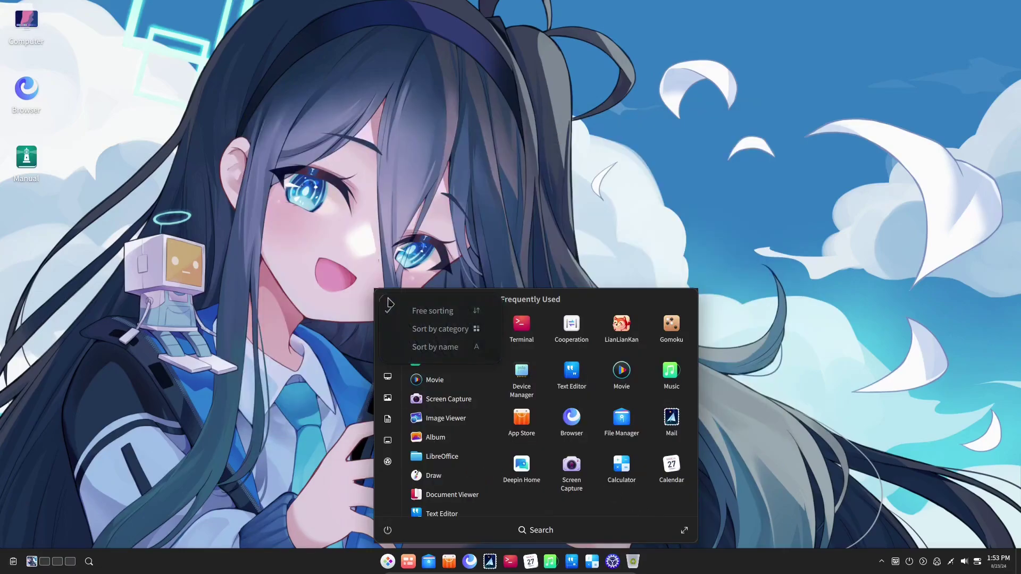
pyautogui.click(435, 330)
pyautogui.click(389, 306)
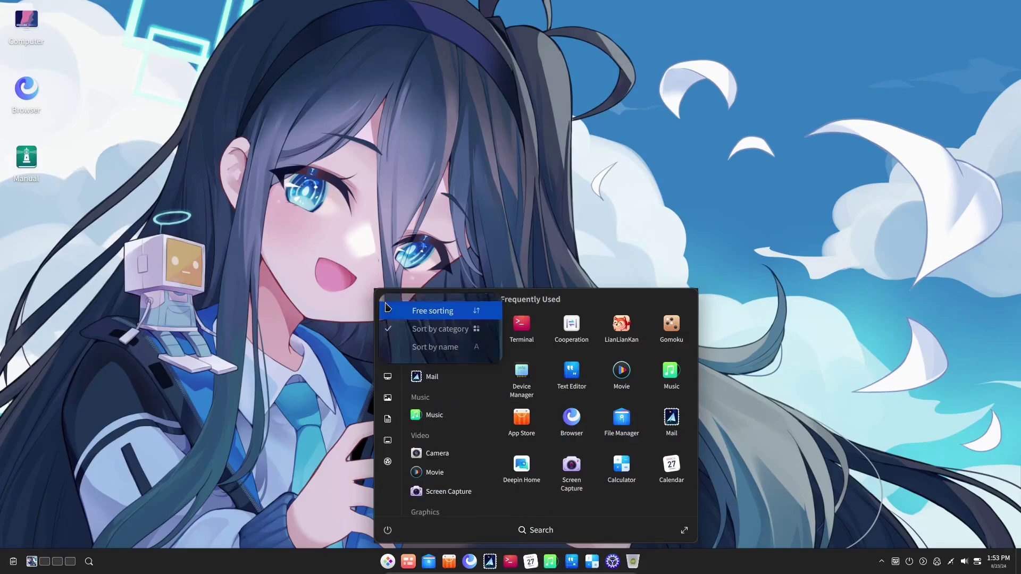
pyautogui.click(432, 348)
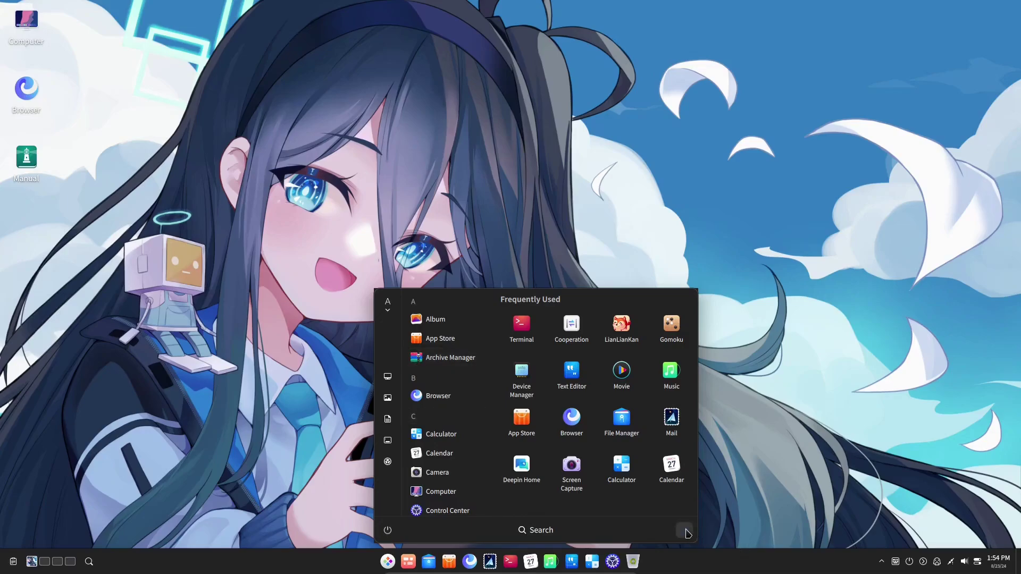
# Browse the full-screen launcher's app pages, switch back to the windowed launcher, and close it.
pyautogui.press('Escape')
pyautogui.press('super')
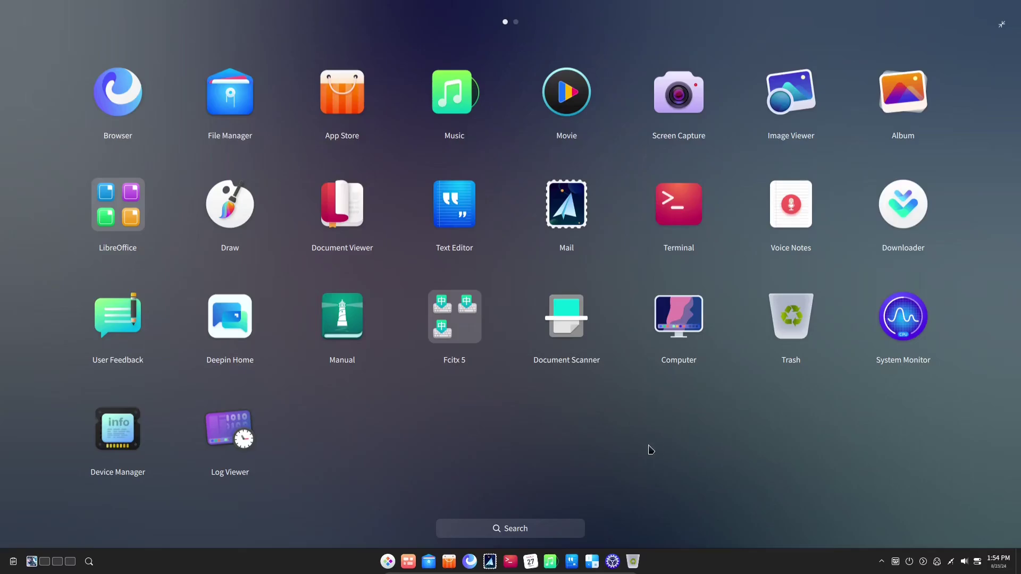
pyautogui.scroll(-1, 412, 404)
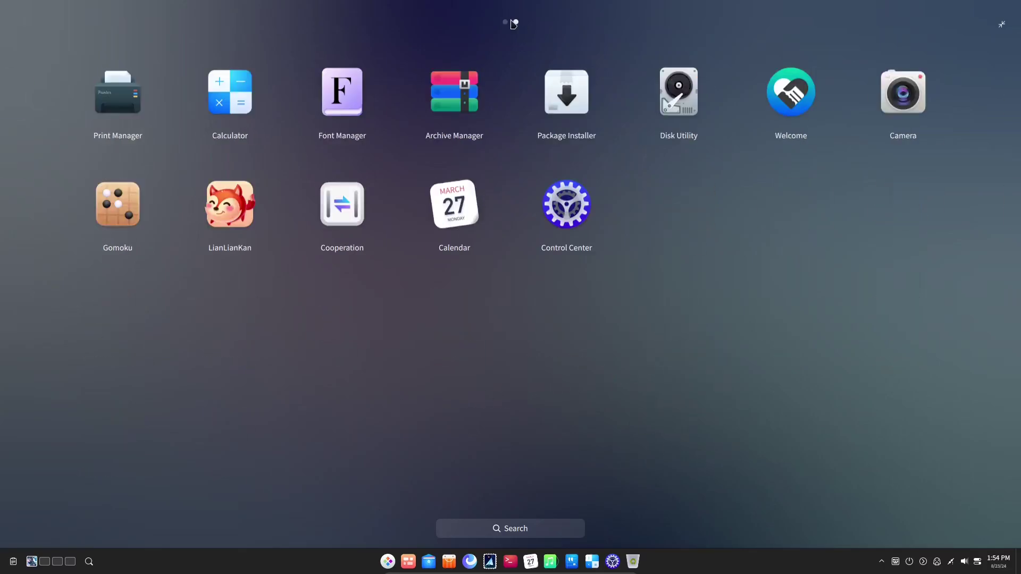
pyautogui.click(1002, 24)
pyautogui.click(753, 318)
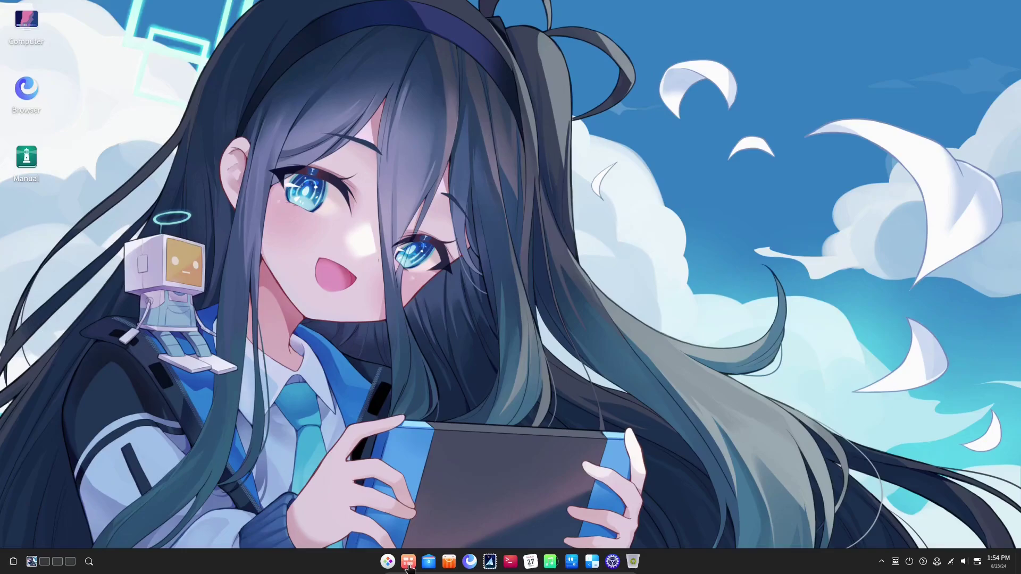
# In Multitasking View, visit workspaces two through four and add a fifth workspace.
pyautogui.click(408, 563)
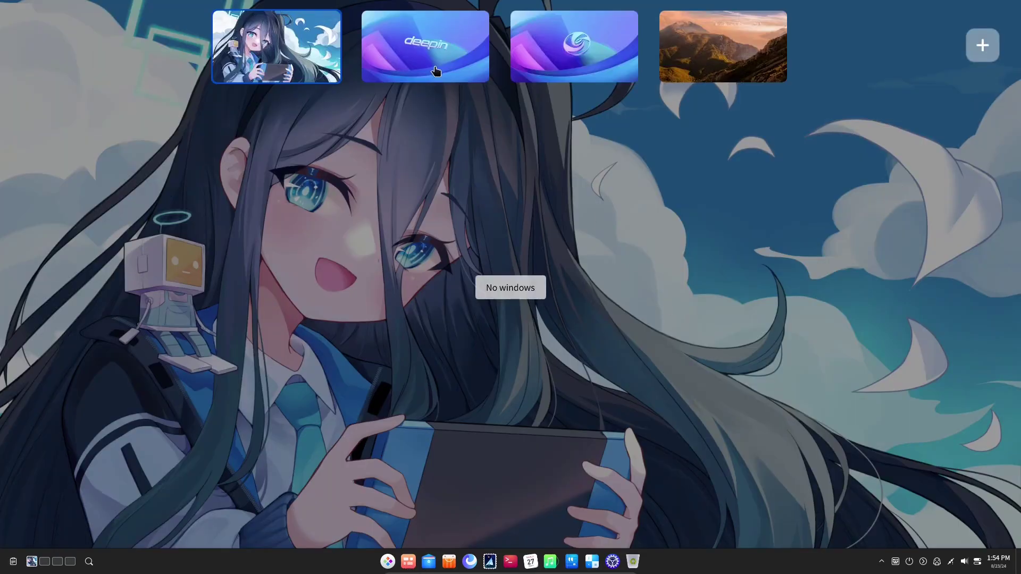
pyautogui.click(551, 65)
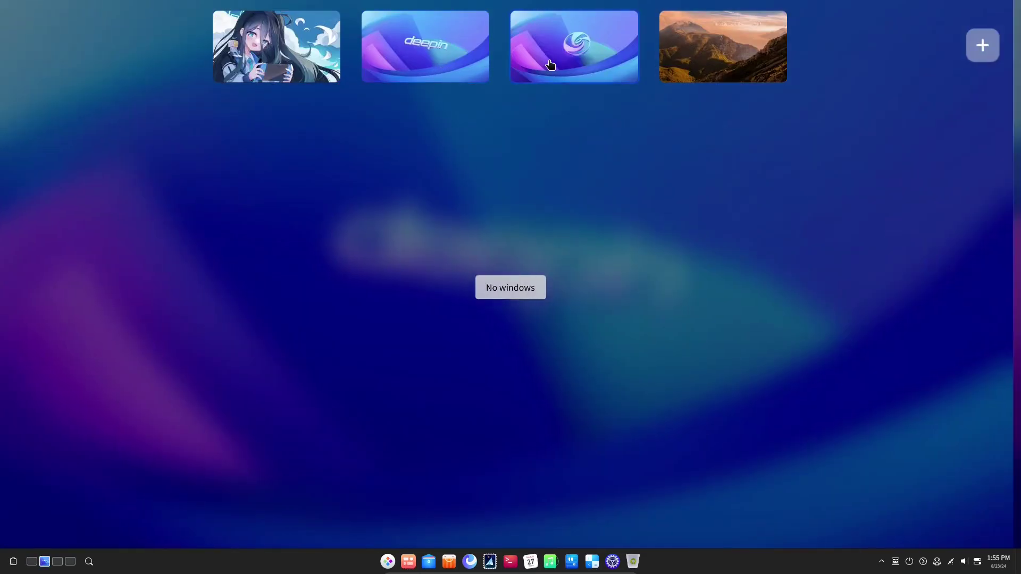
pyautogui.click(550, 65)
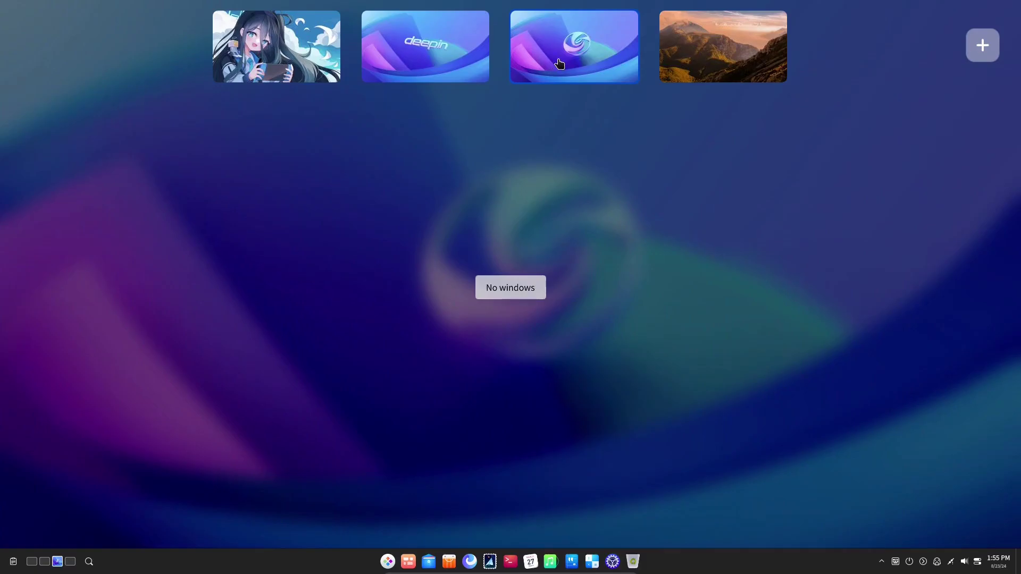
pyautogui.click(677, 65)
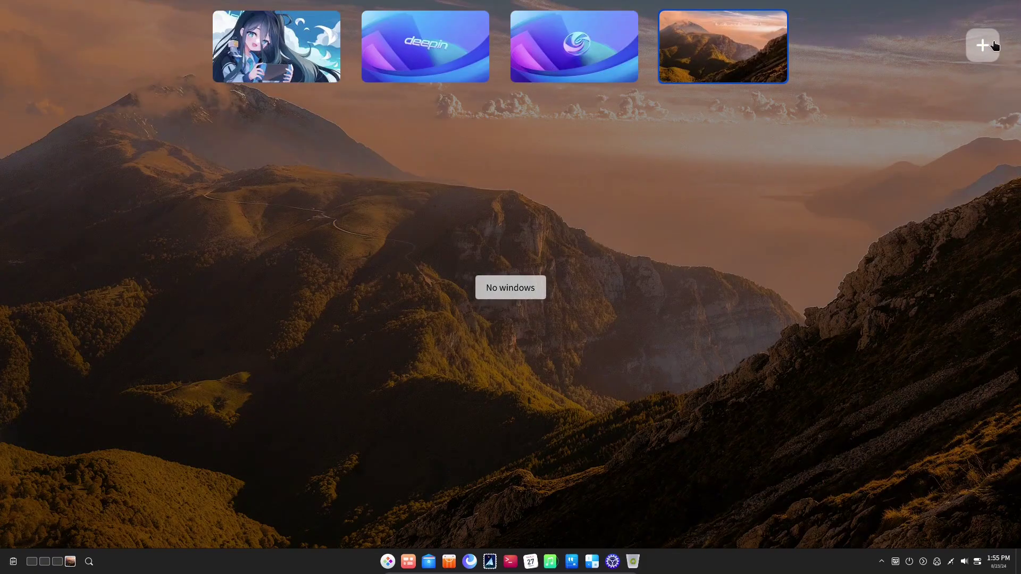
pyautogui.click(994, 45)
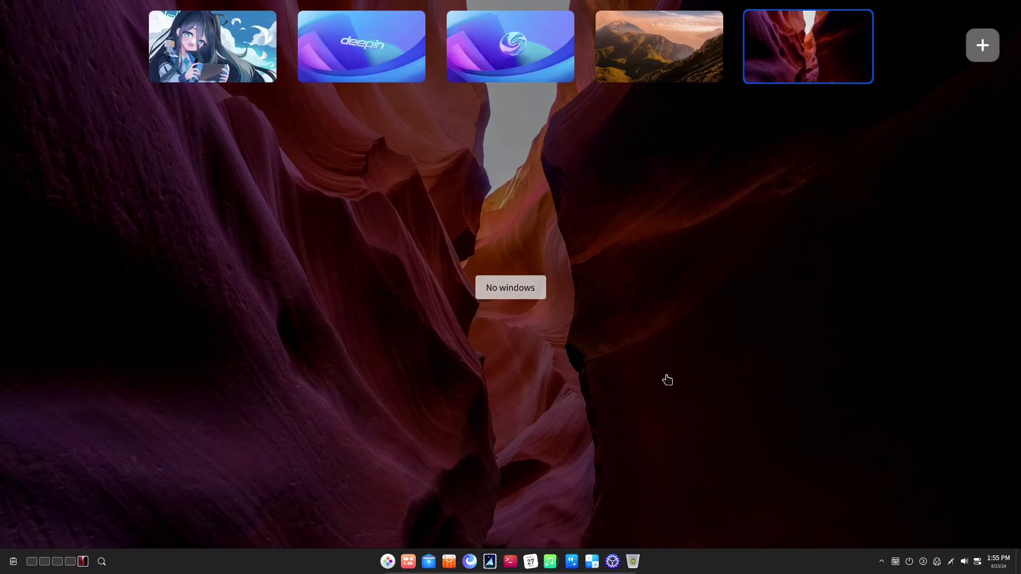
# Cycle through the workspaces with the arrow keys and return to the first desktop.
pyautogui.press('Right')
pyautogui.press('Right')
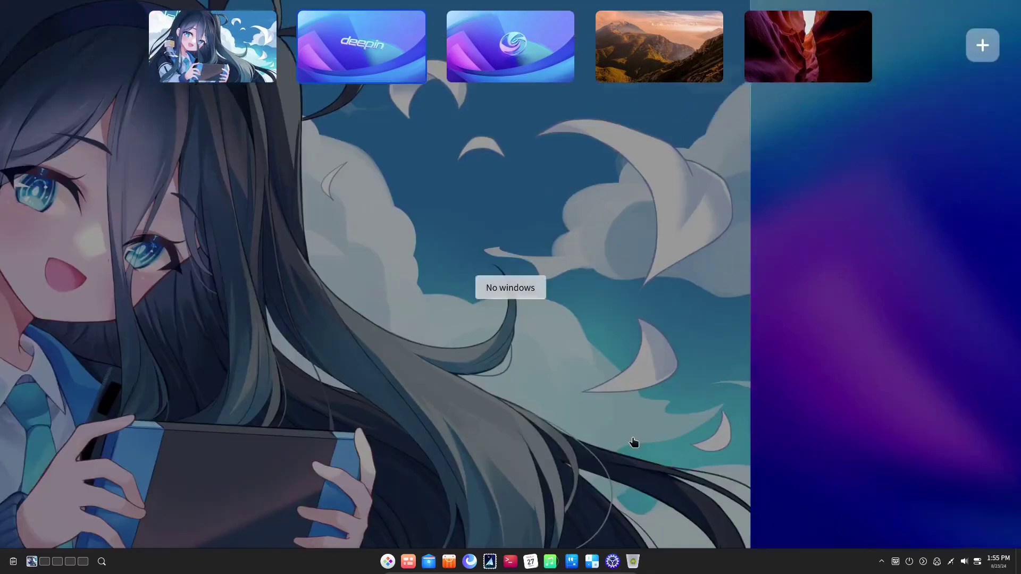
pyautogui.press('Left')
pyautogui.press('Left')
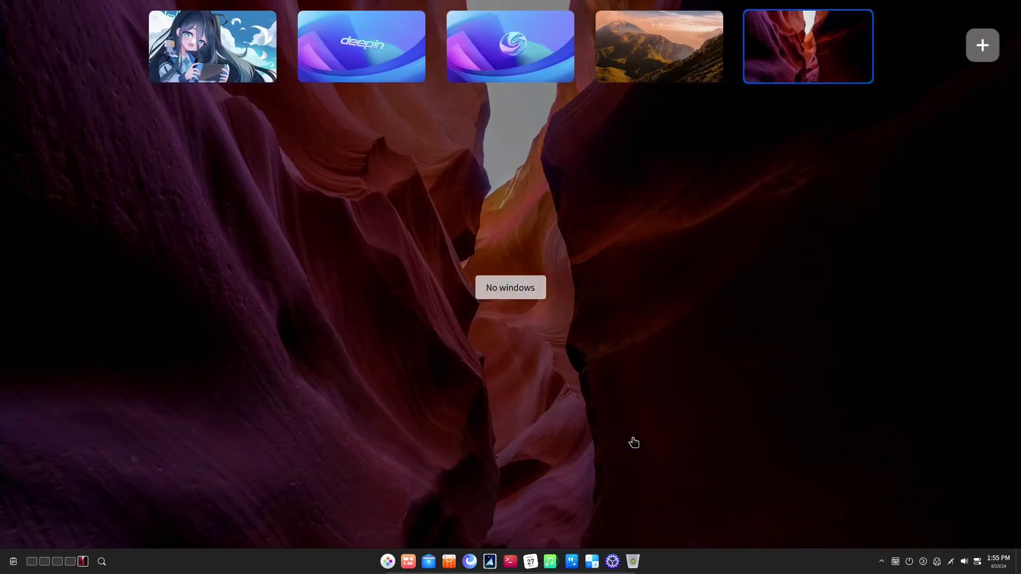
pyautogui.press('Right')
pyautogui.press('Return')
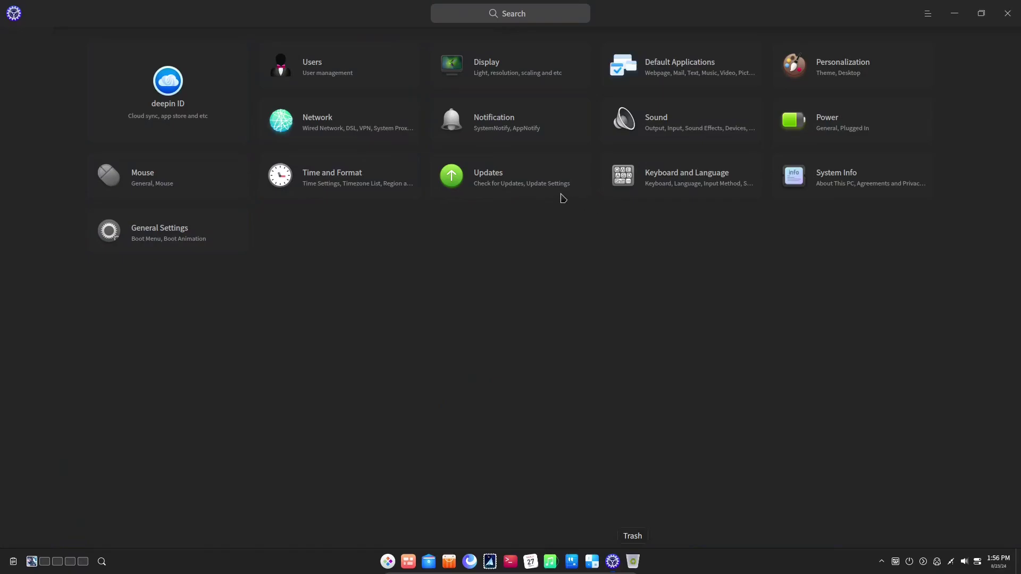
# Confirm in Updates that the system is current, then switch off Backup updates in Update Settings.
pyautogui.click(531, 182)
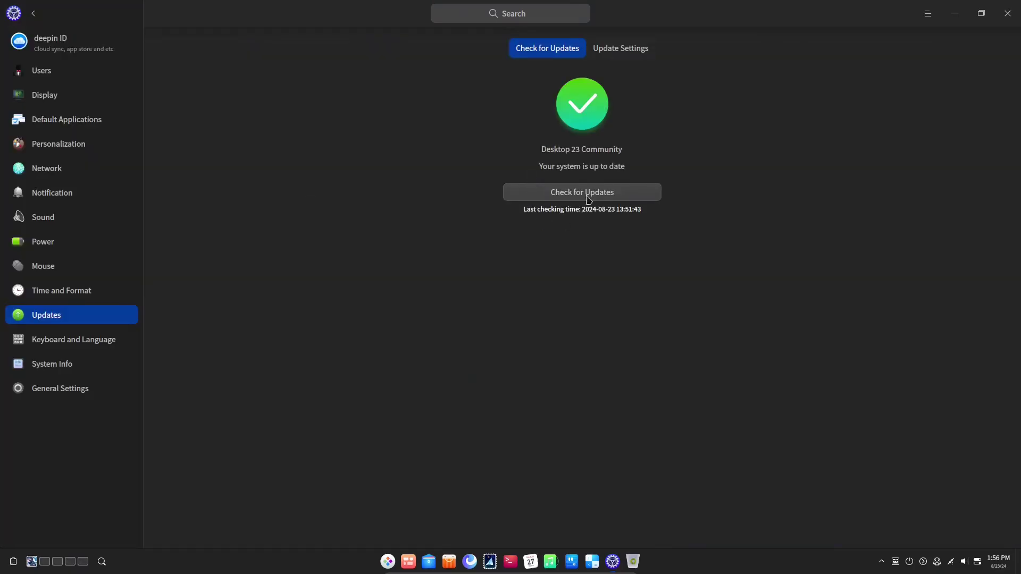
pyautogui.click(612, 53)
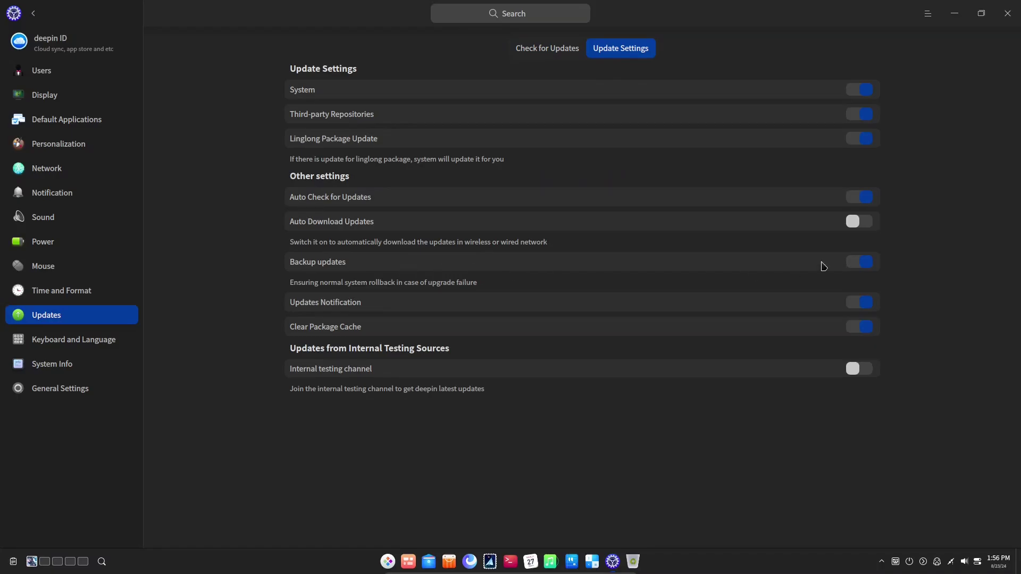
pyautogui.click(857, 262)
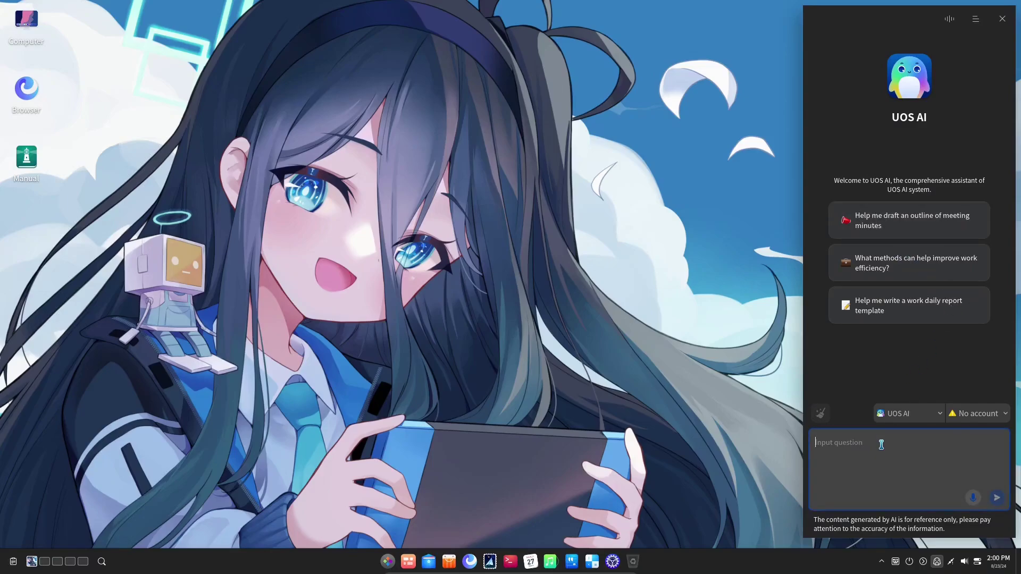
# Send 'hello' to UOS AI, accept its user agreement, and start filling the GPT3.5 model account form.
pyautogui.write('hello')
pyautogui.press('Return')
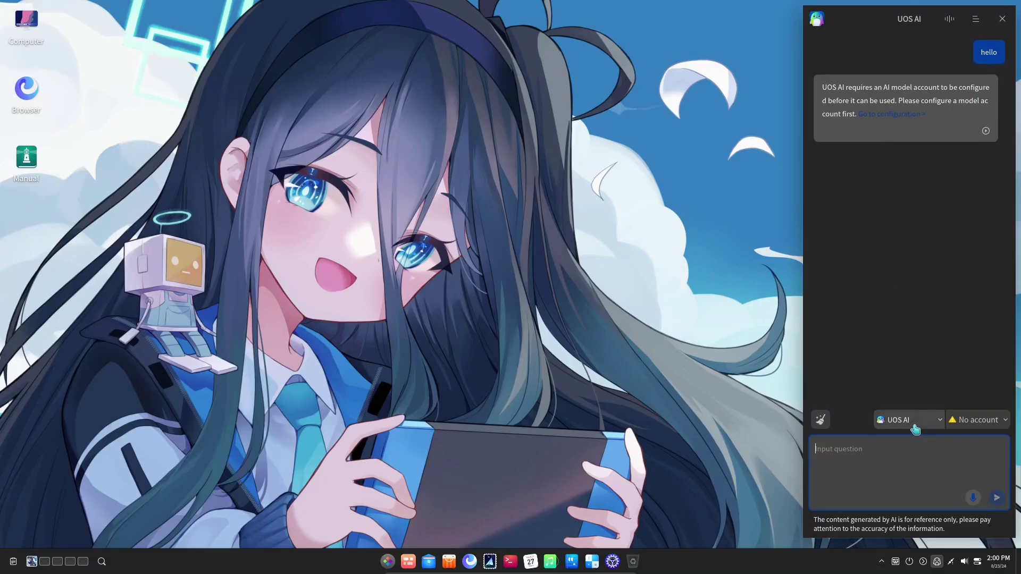
pyautogui.click(964, 421)
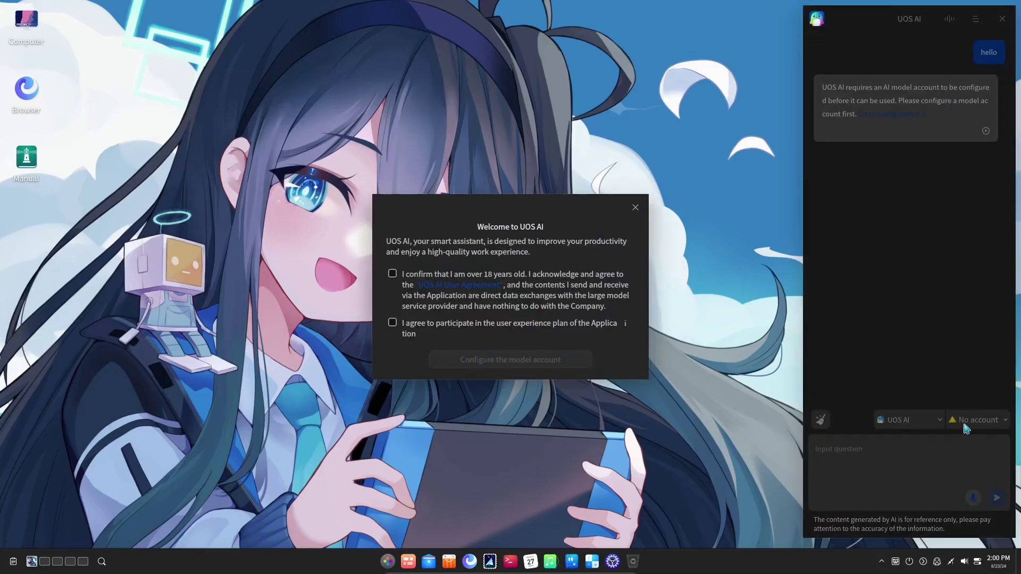
pyautogui.click(392, 274)
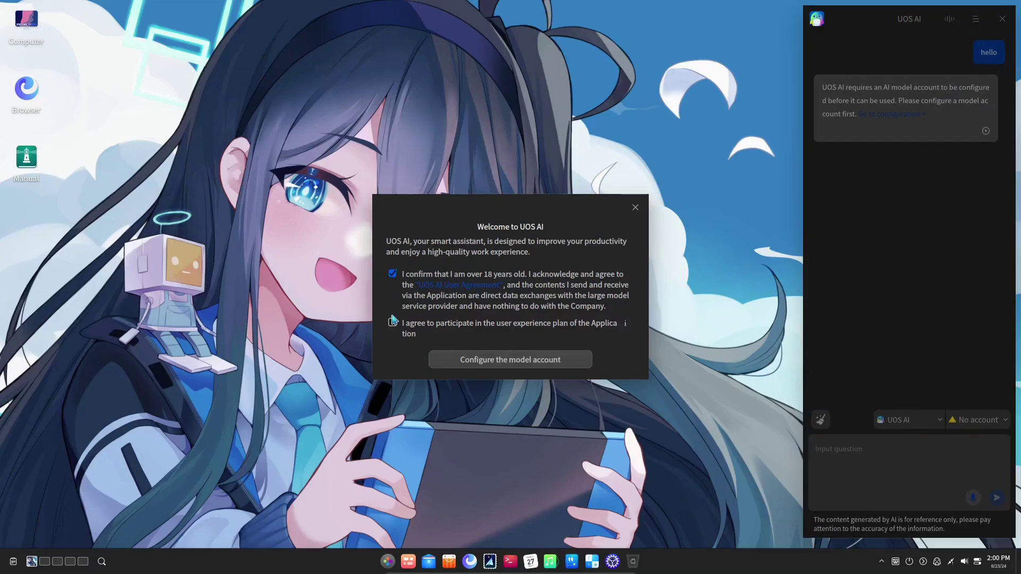
pyautogui.click(471, 362)
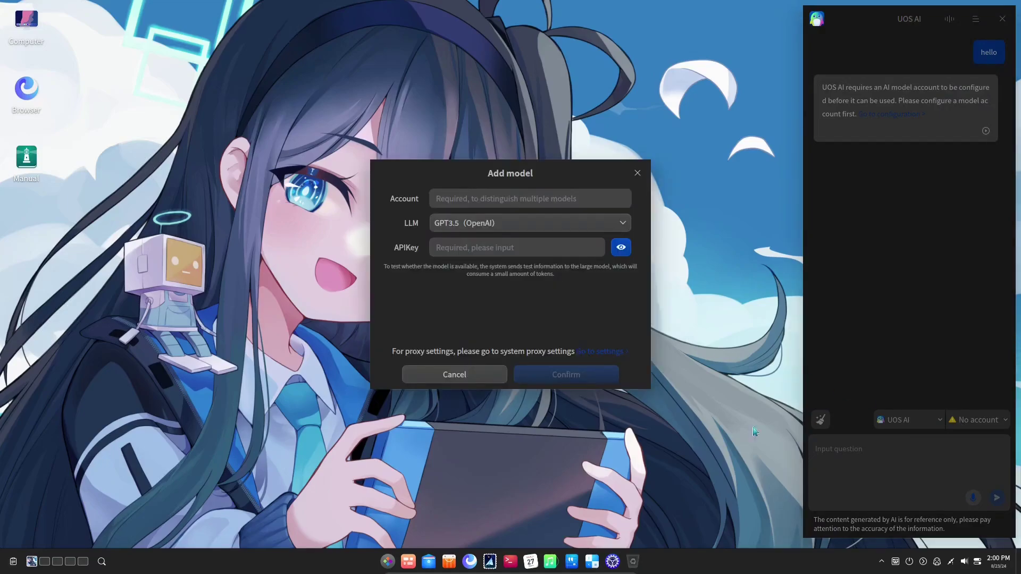
pyautogui.click(512, 200)
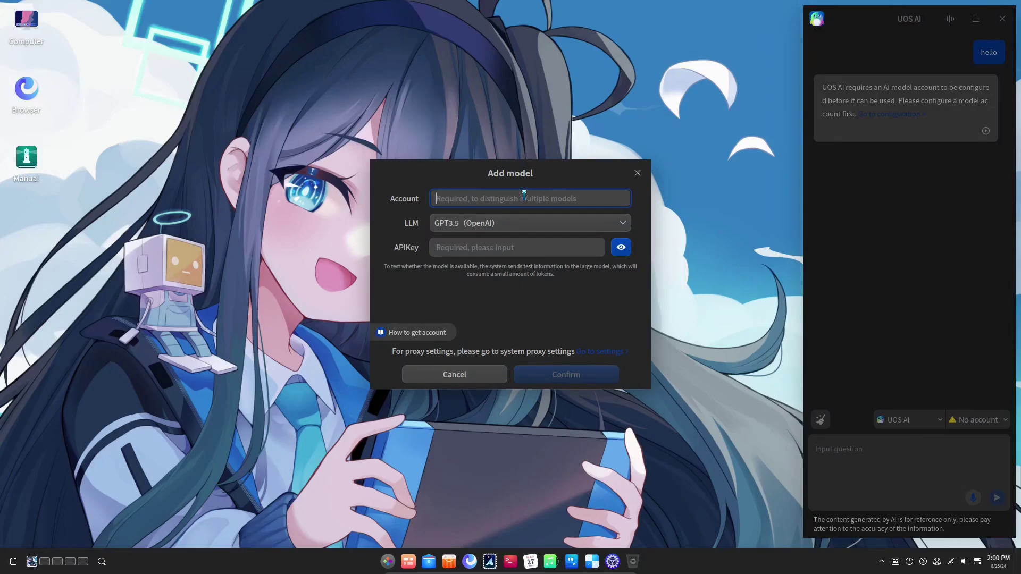
# Run sudo apt update, install vim and htop, and check the flatpak version.
pyautogui.write('sudo apt u')
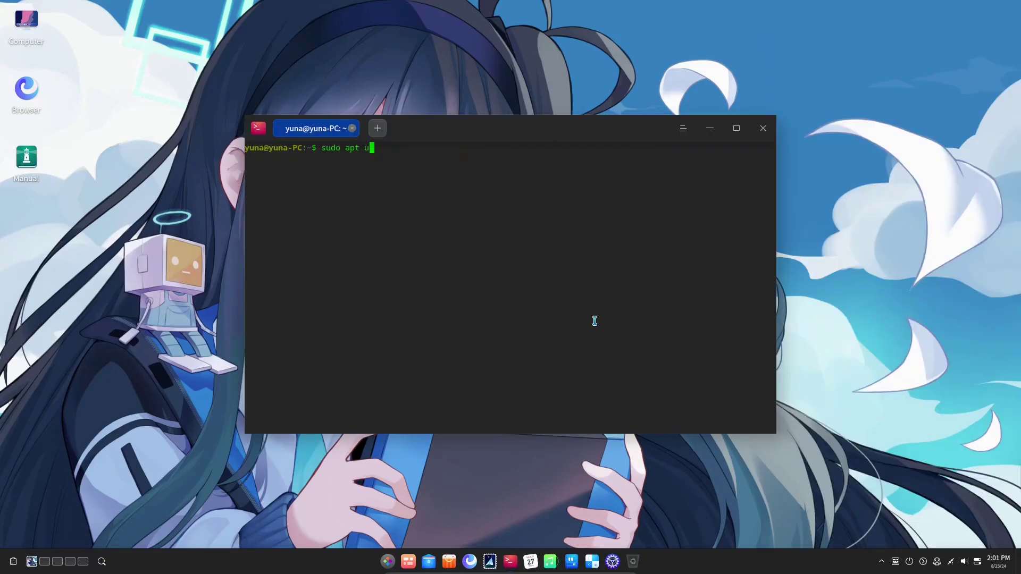
pyautogui.write('pdate')
pyautogui.press('Return')
pyautogui.press('Return')
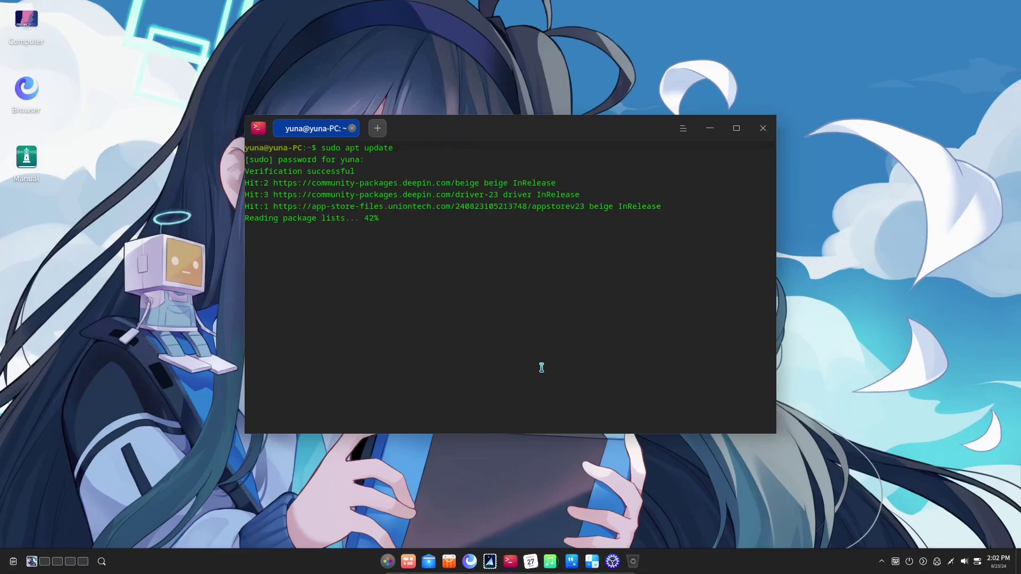
pyautogui.write('sudo apt install vim htop')
pyautogui.press('Return')
pyautogui.press('Return')
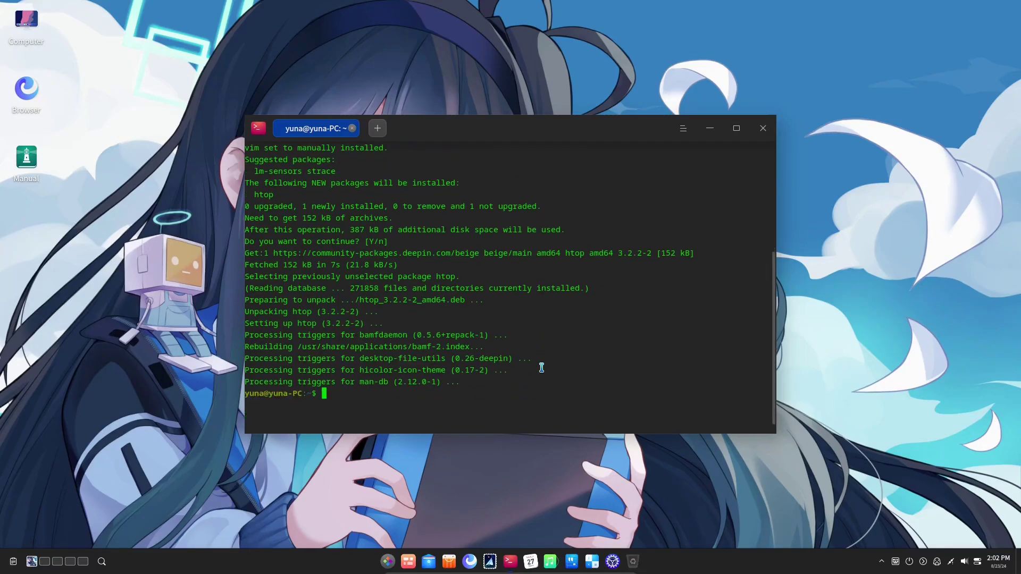
pyautogui.write('flatpak --version')
pyautogui.press('Return')
pyautogui.hotkey('ctrl', 'l')
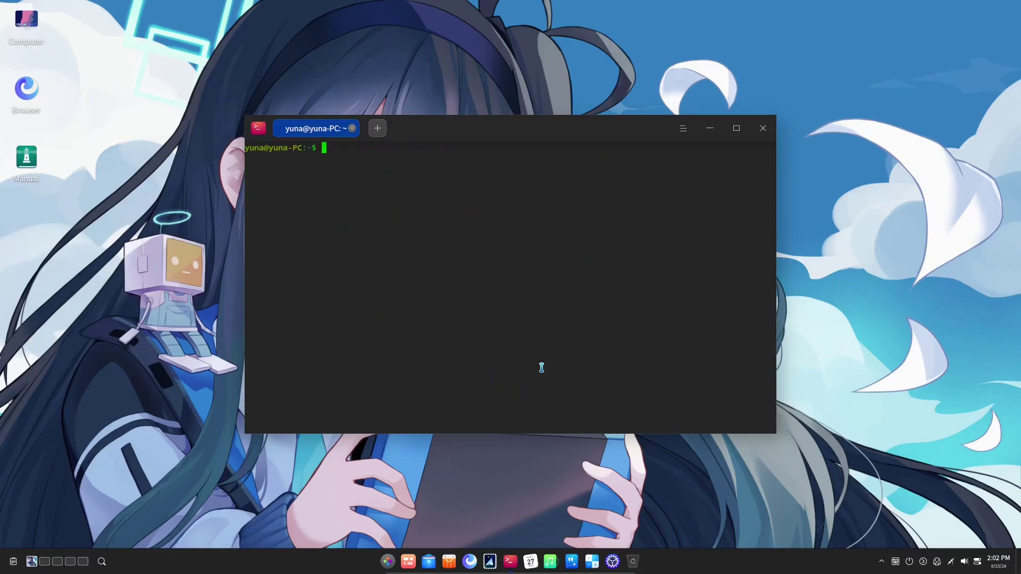
# Launch vim, quit it with :q, and clear the terminal.
pyautogui.write('vim')
pyautogui.press('Return')
pyautogui.write(':q')
pyautogui.press('Return')
pyautogui.hotkey('ctrl', 'l')
# Install cowsay with sudo apt install cowsay, then clear the screen.
pyautogui.write('sudo apt install cowsay')
pyautogui.press('Return')
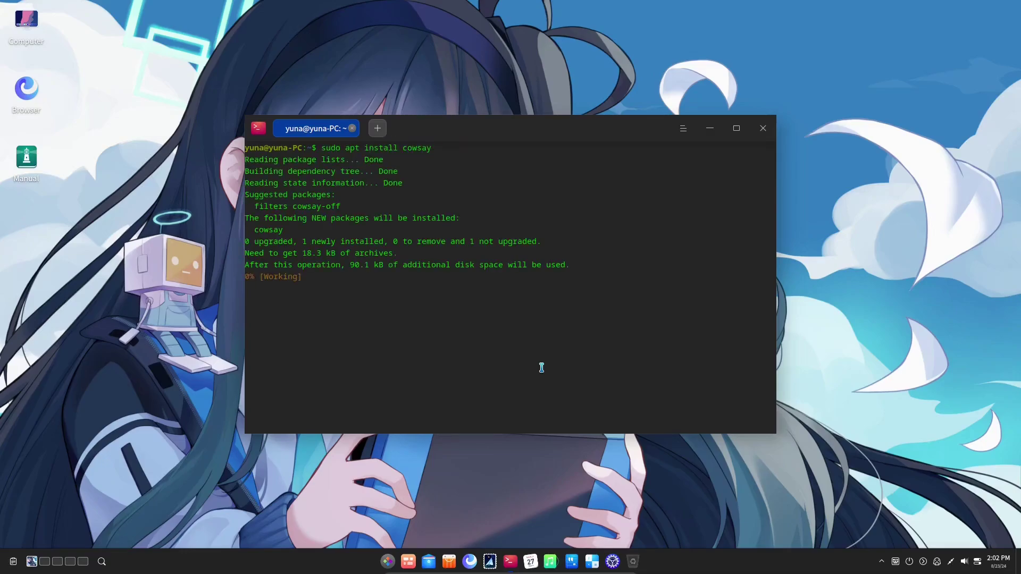
pyautogui.write('cowsay')
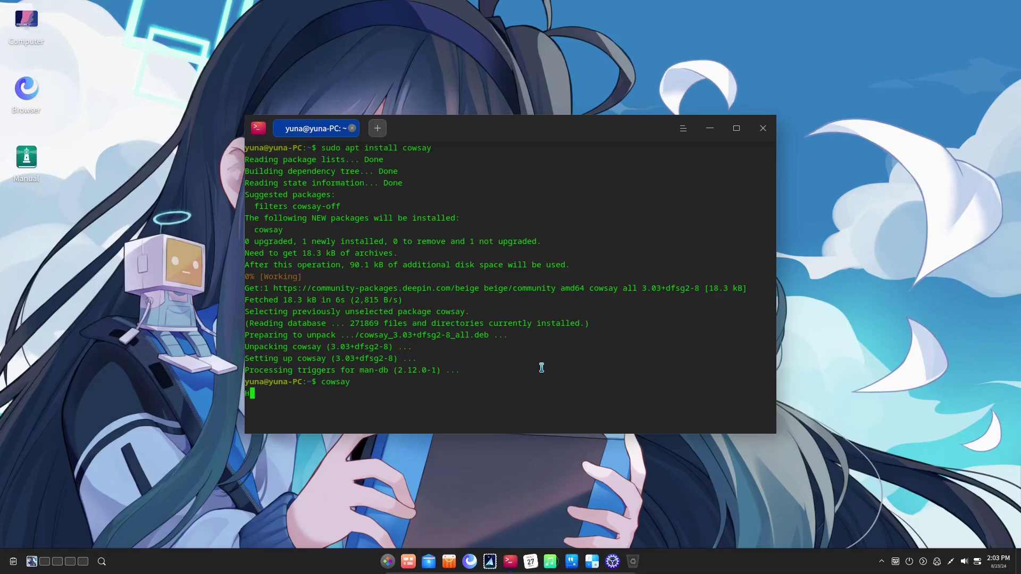
pyautogui.hotkey('ctrl', 'c')
pyautogui.hotkey('ctrl', 'l')
# Read the cowsay manual page, then try cowsay without a message and stop it.
pyautogui.write('man cowsay')
pyautogui.press('Return')
pyautogui.scroll(-15, 542, 368)
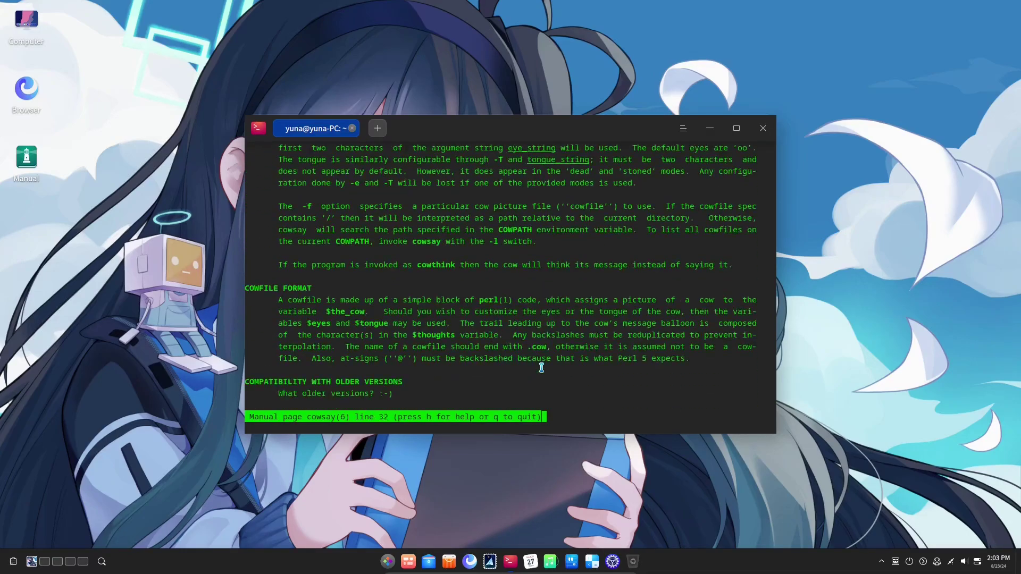
pyautogui.scroll(15, 541, 368)
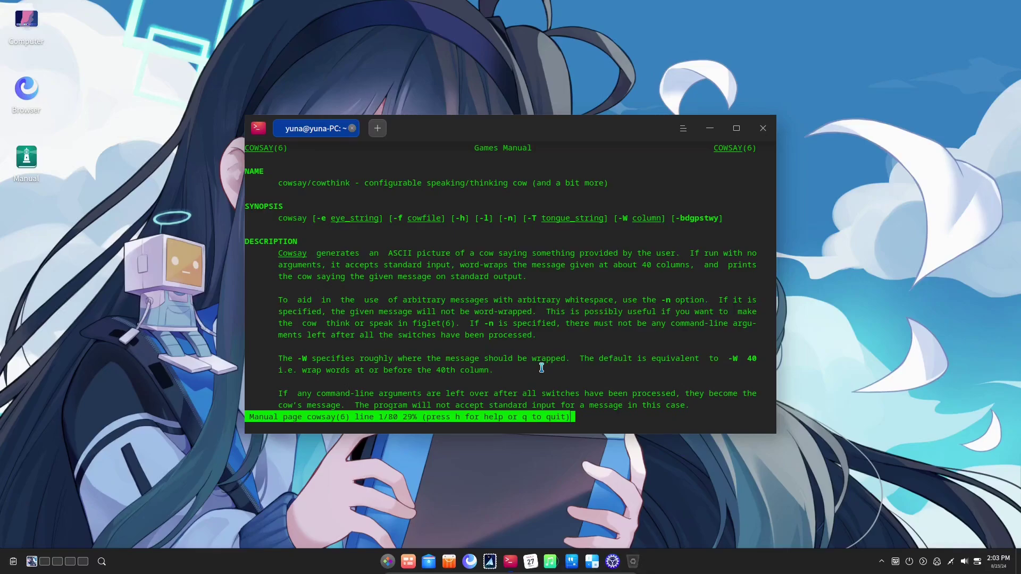
pyautogui.write('qcowsay')
pyautogui.press('Return')
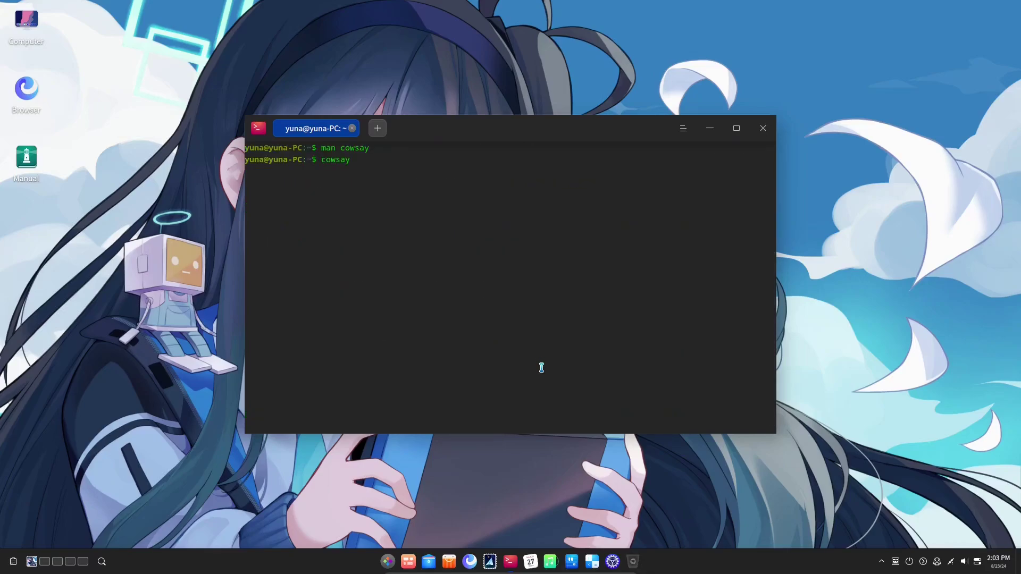
pyautogui.hotkey('ctrl', 'c')
# Make the cow say "I love Deepin" and clear the terminal.
pyautogui.write('cowsay "I love Deepin"')
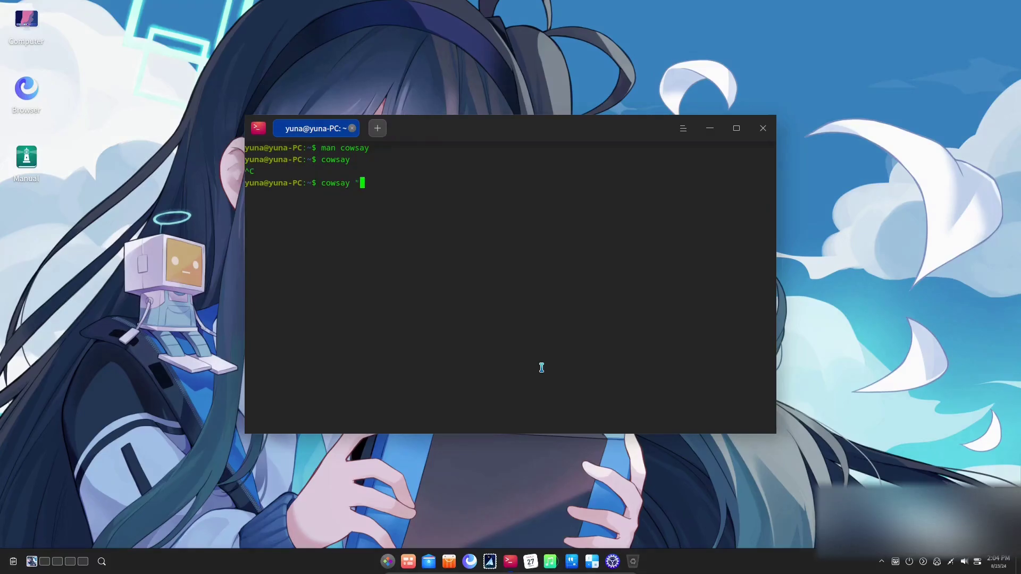
pyautogui.press('Return')
pyautogui.hotkey('ctrl', 'l')
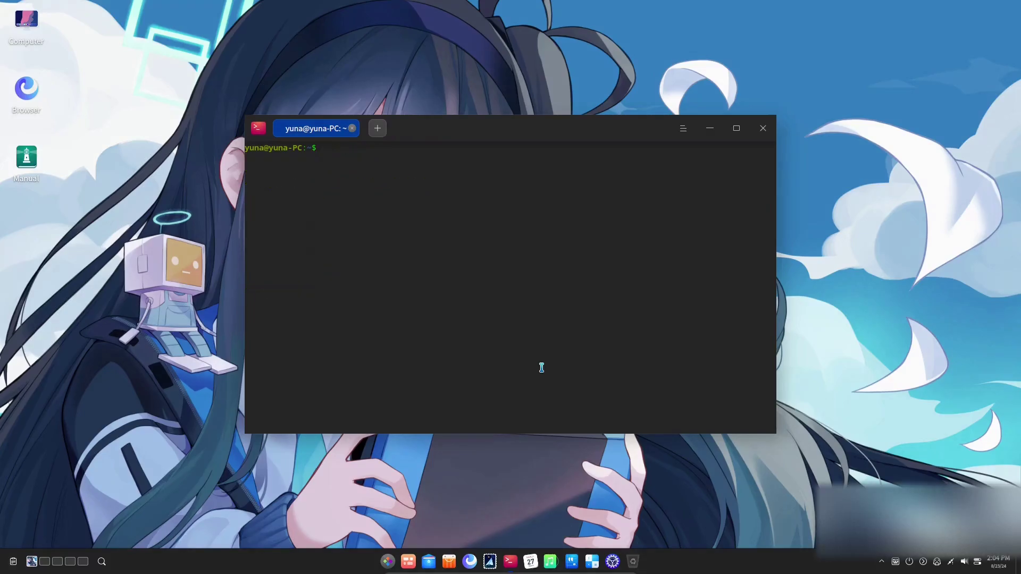